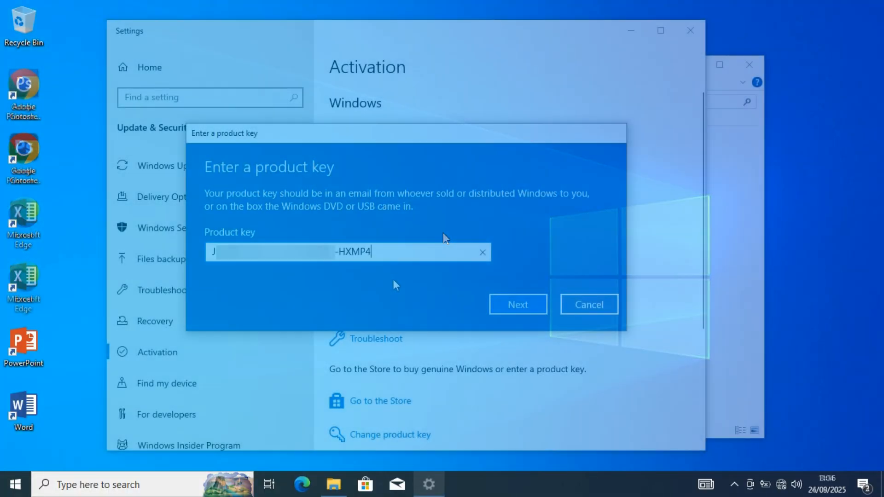
Submit the entered product key and activate Windows
{"action": "left_click", "coordinate": [498, 306]}
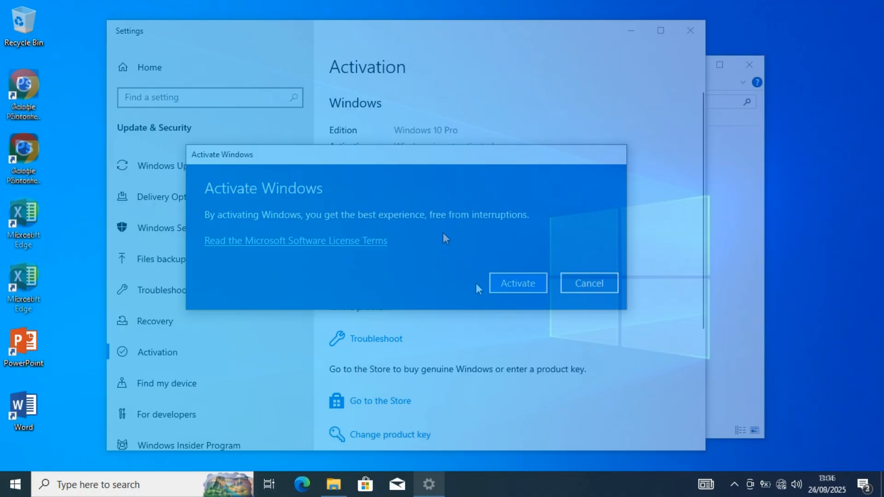
{"action": "left_click", "coordinate": [505, 287]}
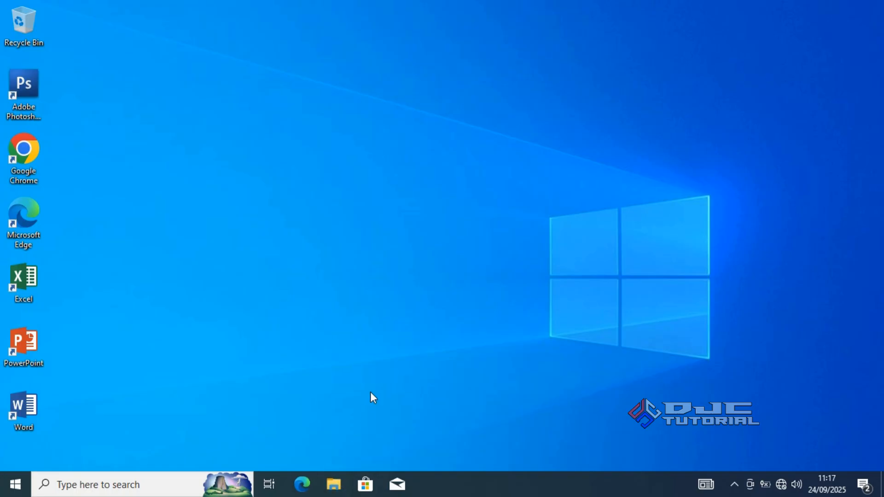
Open File Explorer and go to the Duta Jaya Computers folder inside Users on Local Disk (C:)
{"action": "key", "text": "super+e"}
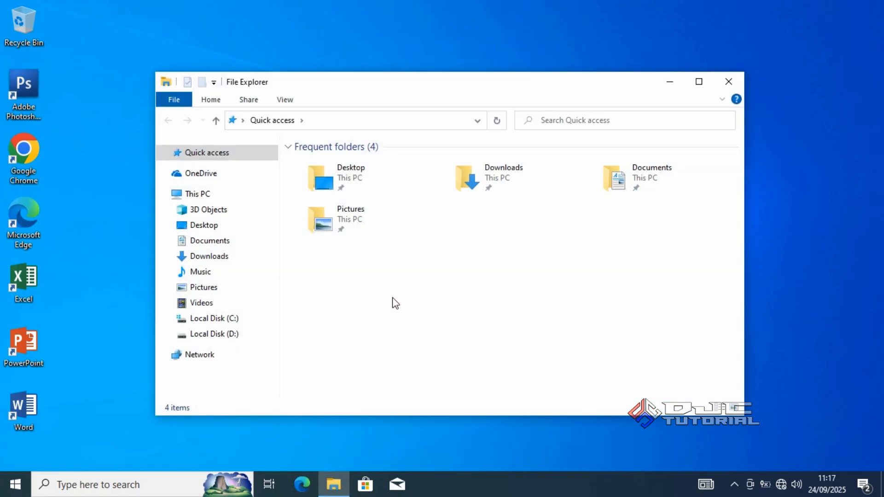
{"action": "left_click", "coordinate": [252, 318]}
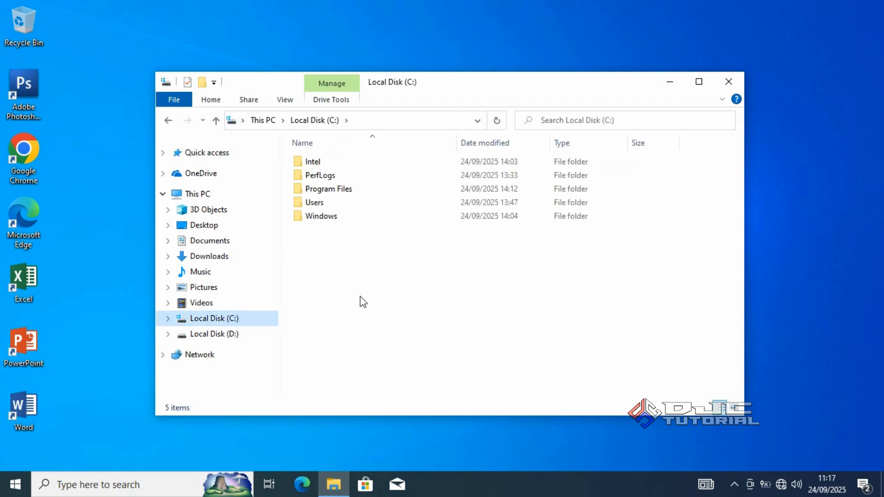
{"action": "double_click", "coordinate": [371, 203]}
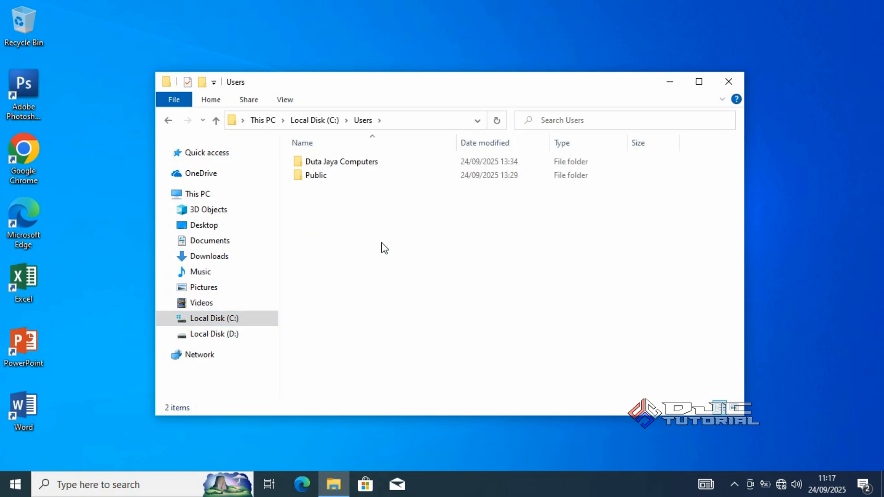
{"action": "double_click", "coordinate": [375, 162]}
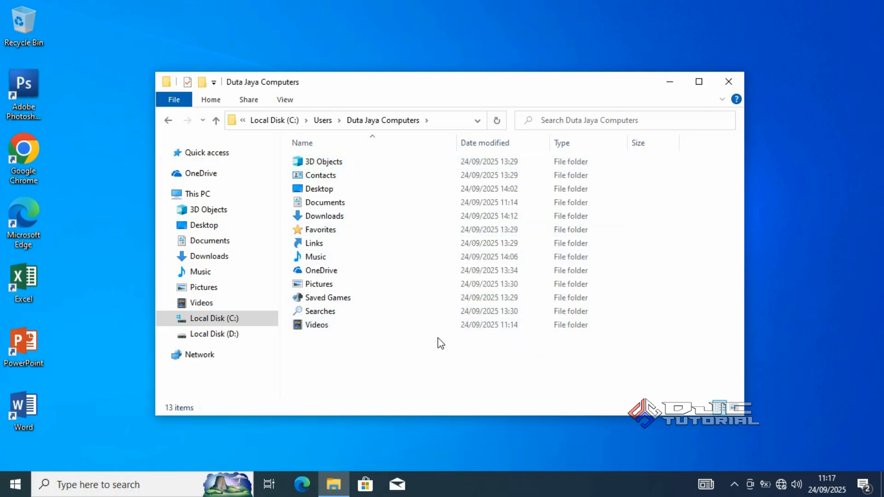
Copy all folders in the Duta Jaya Computers user folder
{"action": "key", "text": "ctrl+a"}
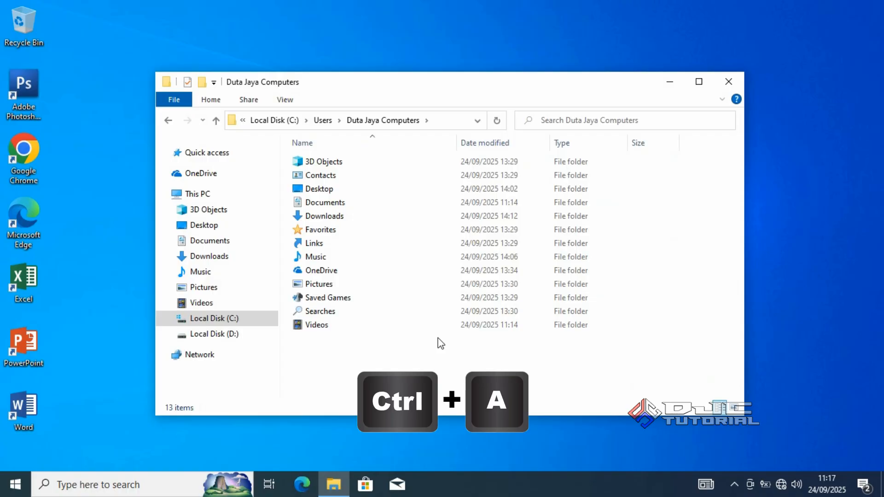
{"action": "key", "text": "ctrl+a"}
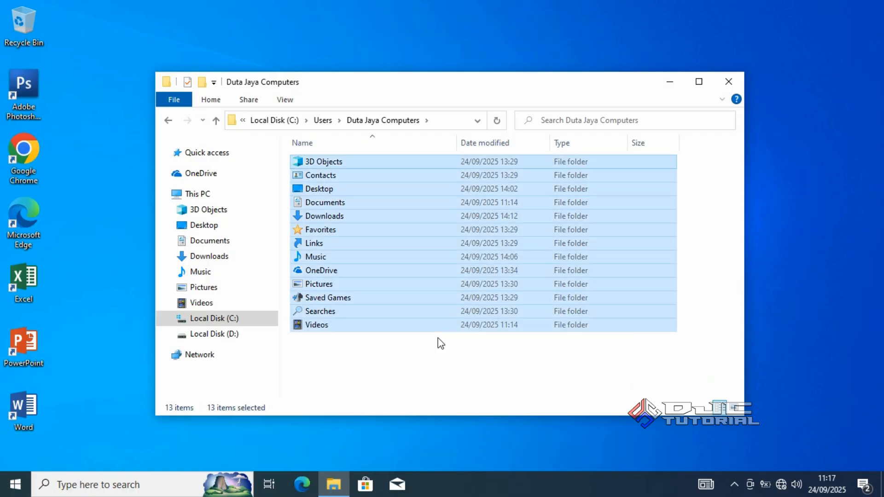
{"action": "right_click", "coordinate": [433, 325]}
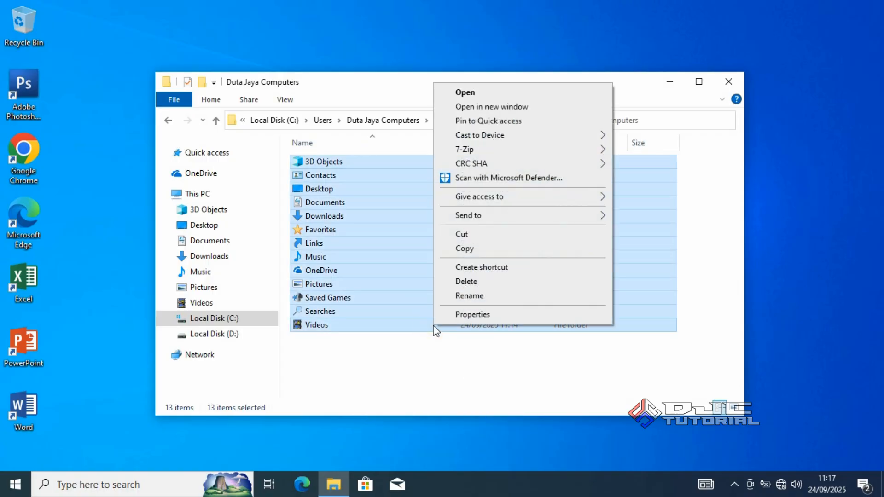
{"action": "left_click", "coordinate": [470, 249]}
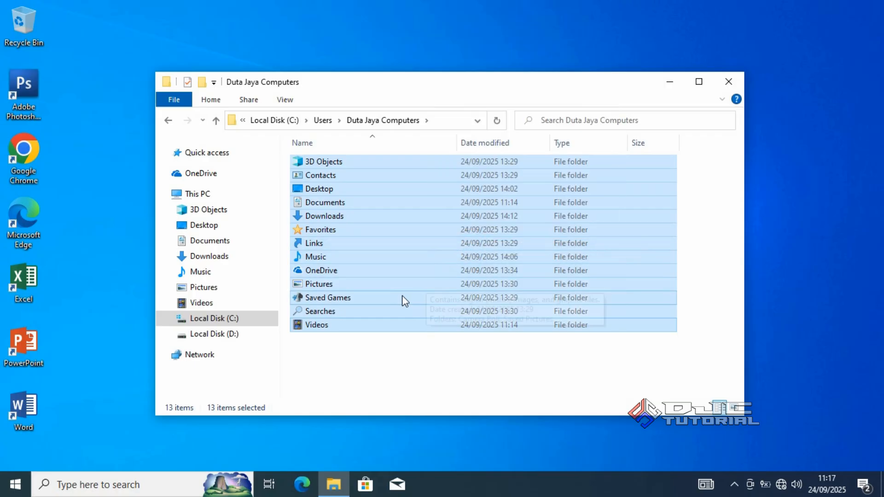
Create a new folder named BACKUP DATA C on Local Disk (D:)
{"action": "left_click", "coordinate": [253, 339]}
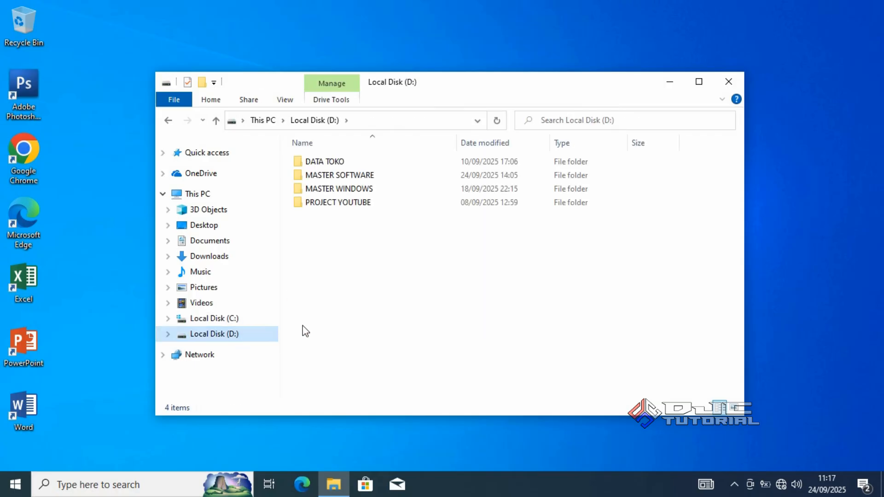
{"action": "right_click", "coordinate": [372, 303]}
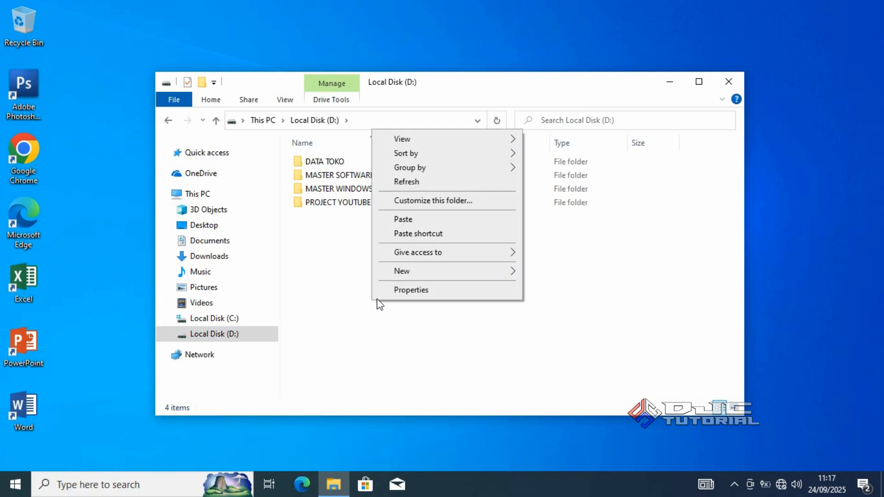
{"action": "mouse_move", "coordinate": [419, 275]}
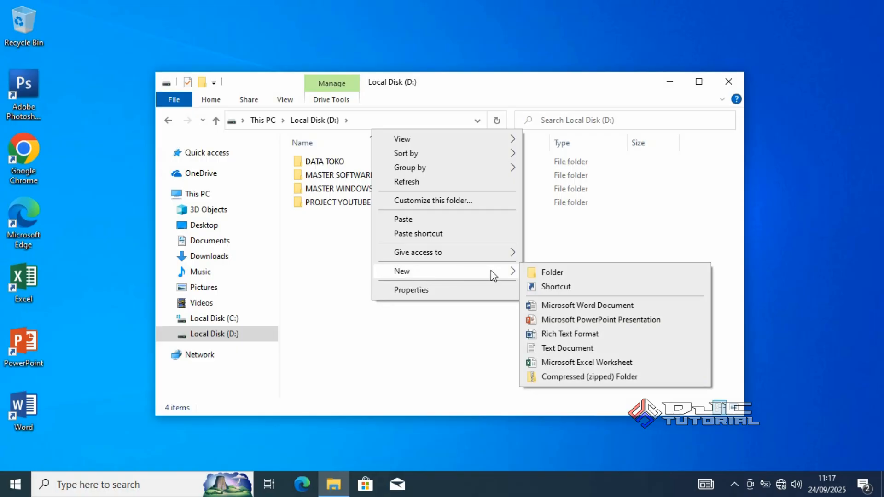
{"action": "left_click", "coordinate": [534, 273]}
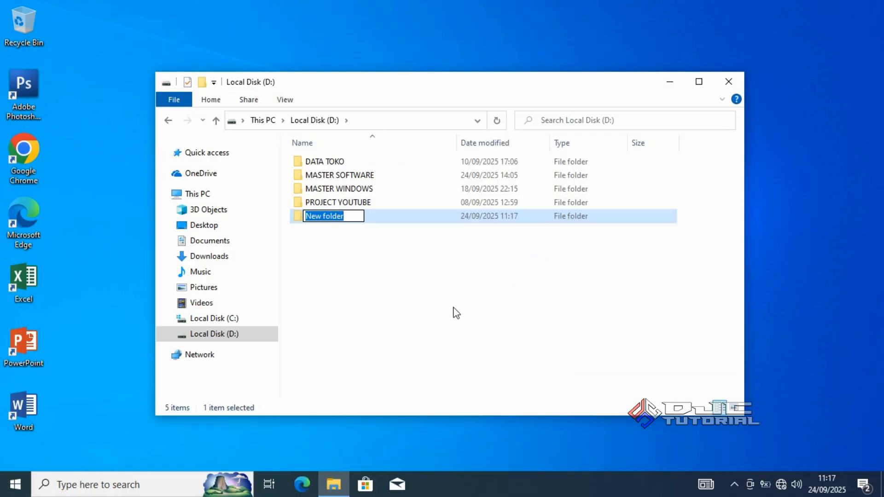
{"action": "type", "text": "B"}
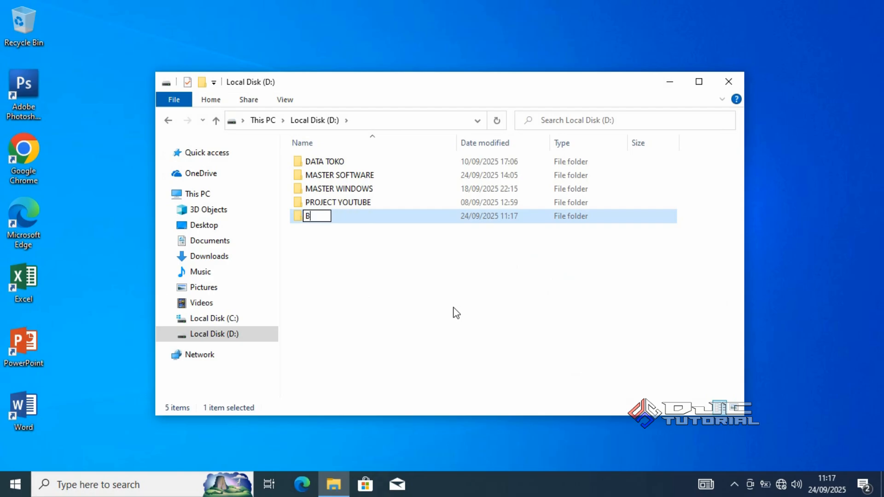
{"action": "type", "text": "ACKUP DATA C"}
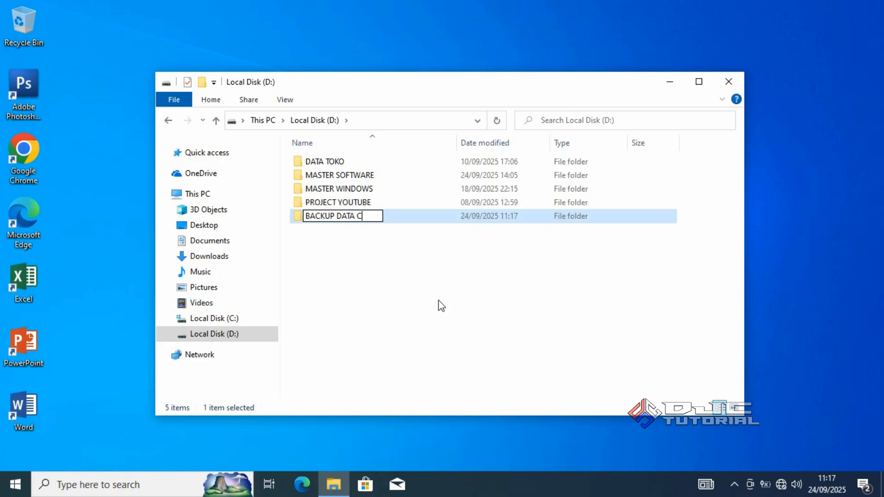
{"action": "left_click", "coordinate": [438, 301]}
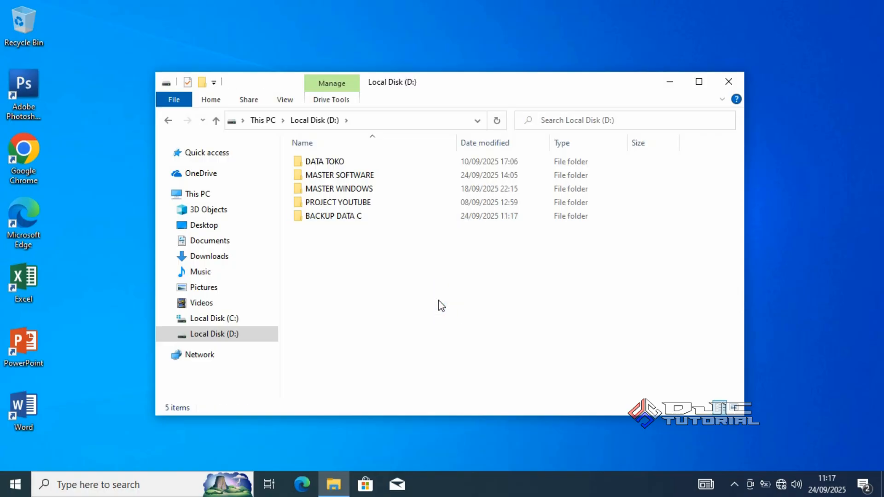
Paste the copied user folders into the BACKUP DATA C folder
{"action": "left_click", "coordinate": [384, 220]}
{"action": "double_click", "coordinate": [383, 220]}
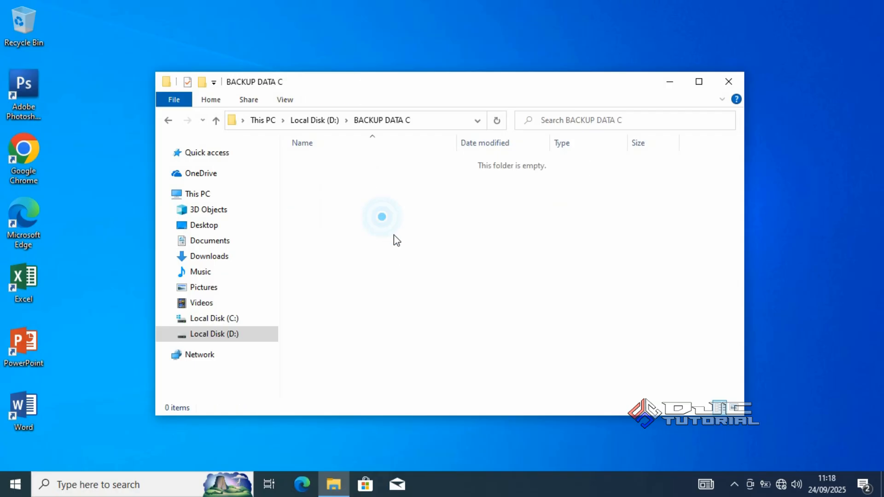
{"action": "right_click", "coordinate": [422, 262]}
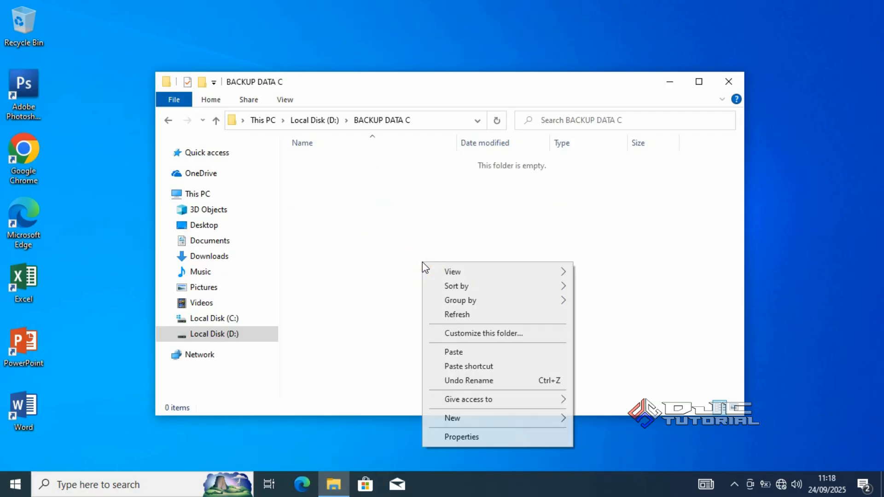
{"action": "left_click", "coordinate": [456, 352]}
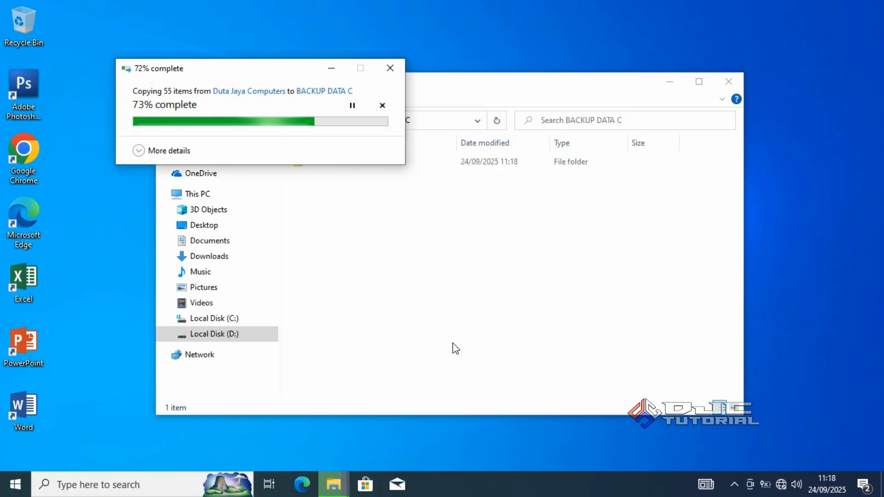
{"action": "key", "text": "ctrl+a"}
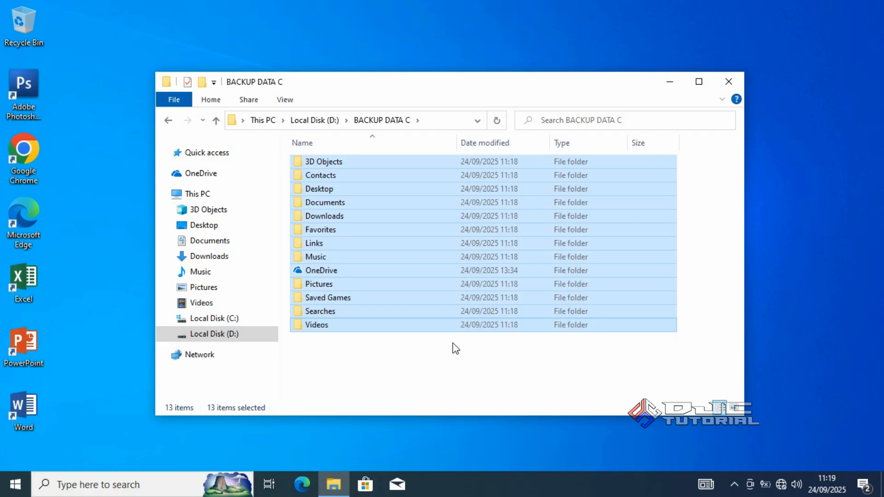
View the properties of This PC and check the Windows edition, operating system bit version and processor architecture
{"action": "right_click", "coordinate": [258, 199]}
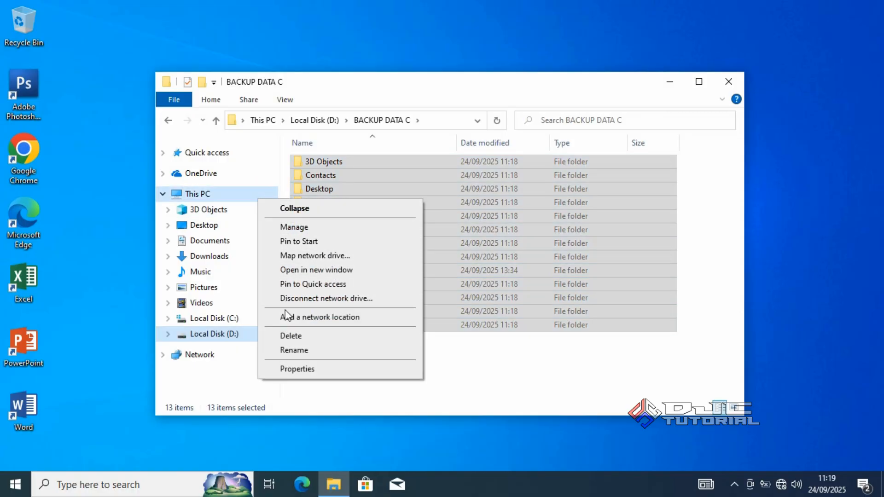
{"action": "left_click", "coordinate": [297, 368]}
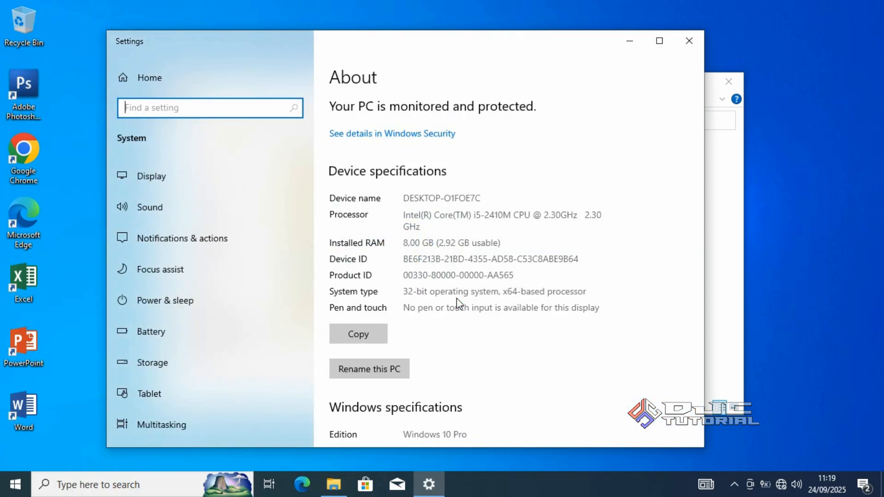
{"action": "left_click_drag", "start_coordinate": [404, 433], "coordinate": [469, 434]}
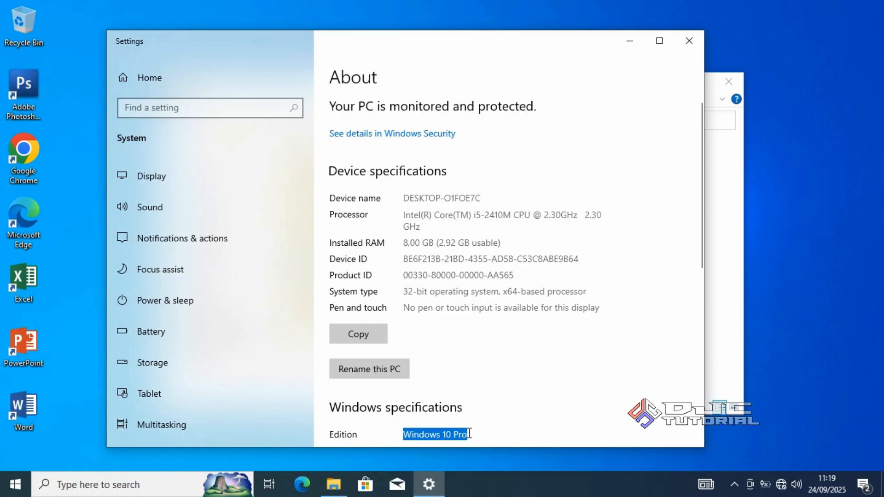
{"action": "left_click", "coordinate": [404, 292]}
{"action": "left_click_drag", "start_coordinate": [418, 297], "coordinate": [430, 295]}
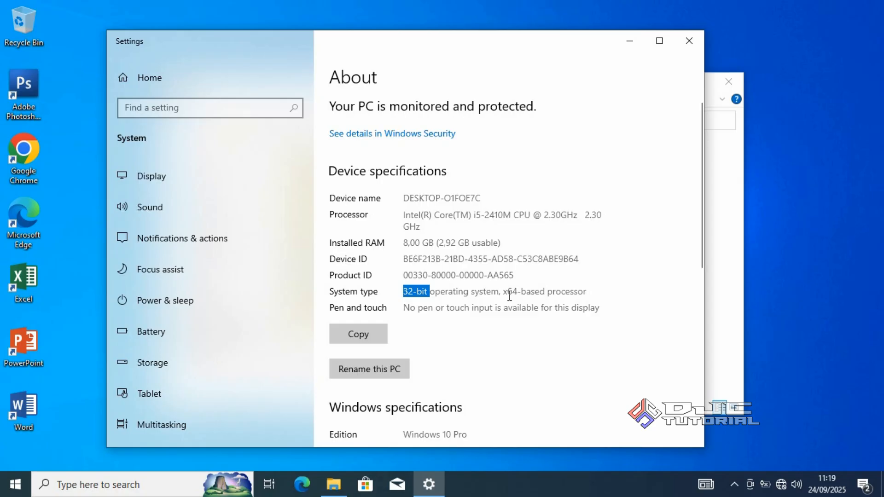
{"action": "left_click_drag", "start_coordinate": [503, 291], "coordinate": [590, 294]}
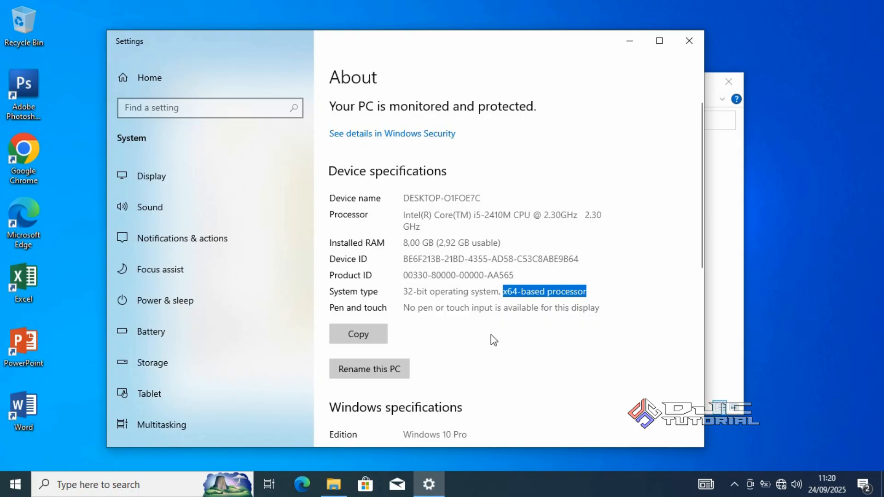
Search for cmd, run Command Prompt as administrator and move its window closer to the middle of the screen
{"action": "left_click", "coordinate": [180, 486]}
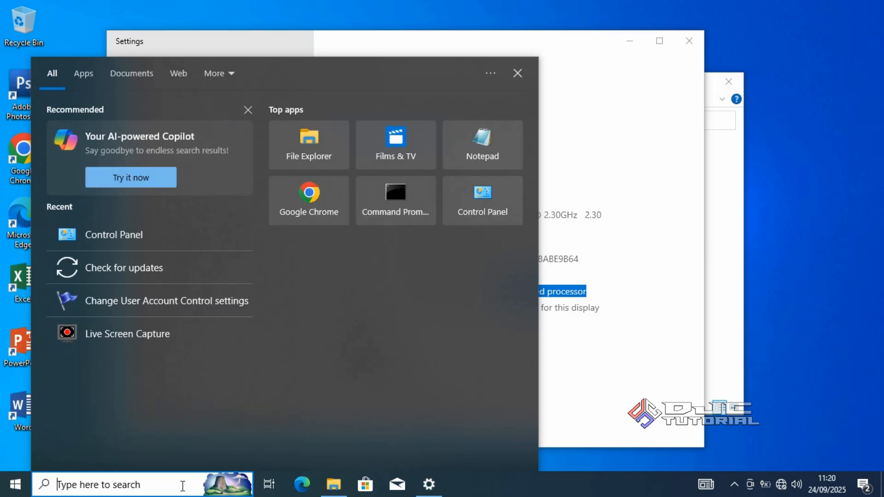
{"action": "type", "text": "cmd"}
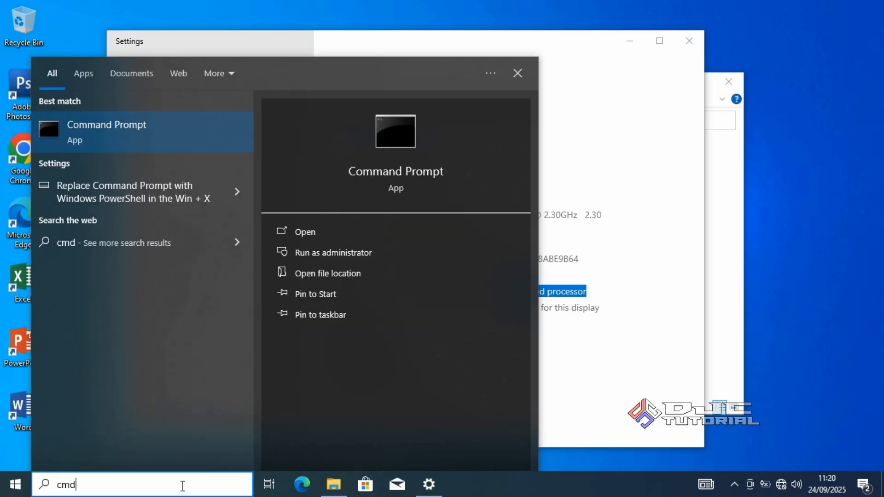
{"action": "right_click", "coordinate": [146, 137]}
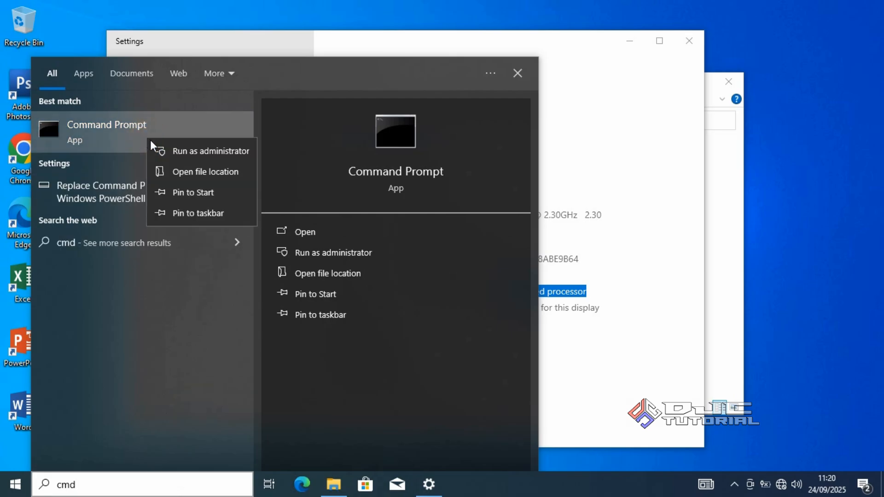
{"action": "left_click", "coordinate": [176, 152]}
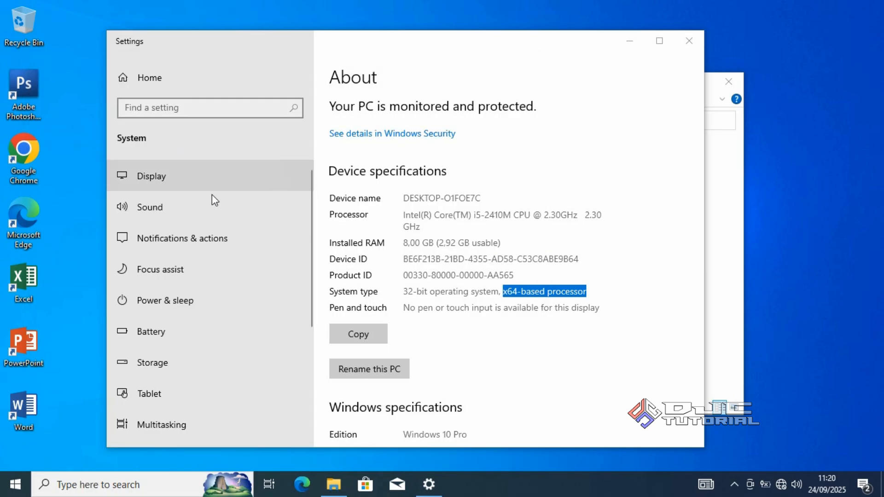
{"action": "left_click", "coordinate": [322, 324]}
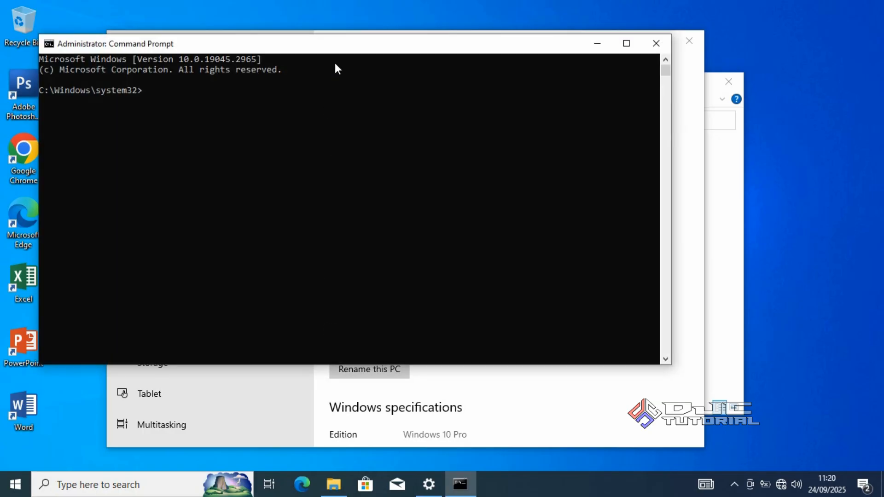
{"action": "left_click_drag", "start_coordinate": [338, 48], "coordinate": [425, 90]}
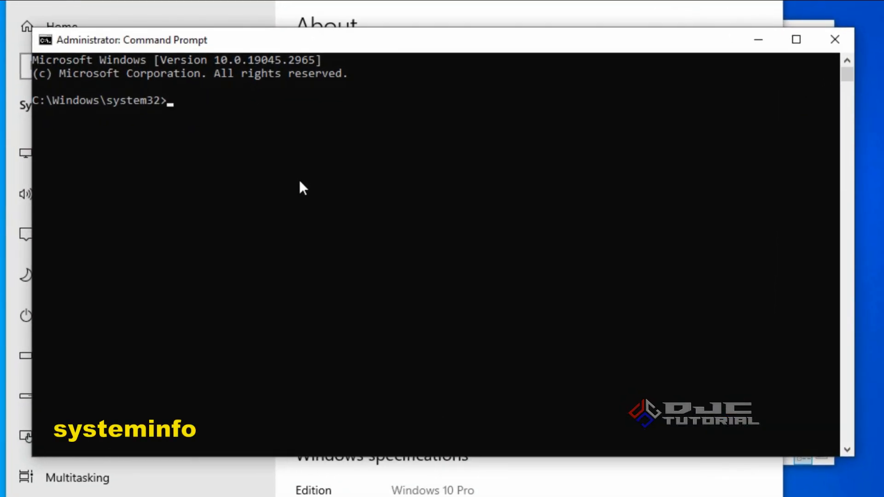
Run the systeminfo command and review its output from the beginning
{"action": "type", "text": "systeminfo"}
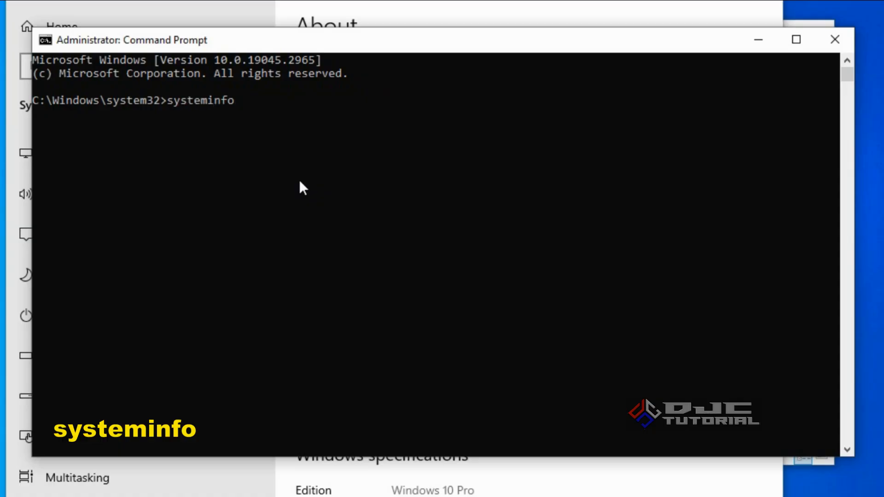
{"action": "key", "text": "Return"}
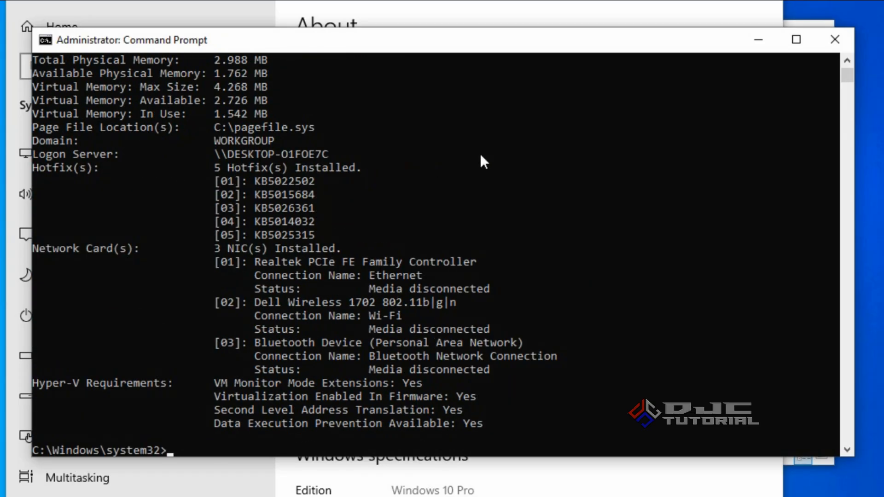
{"action": "left_click_drag", "start_coordinate": [843, 73], "coordinate": [845, 65]}
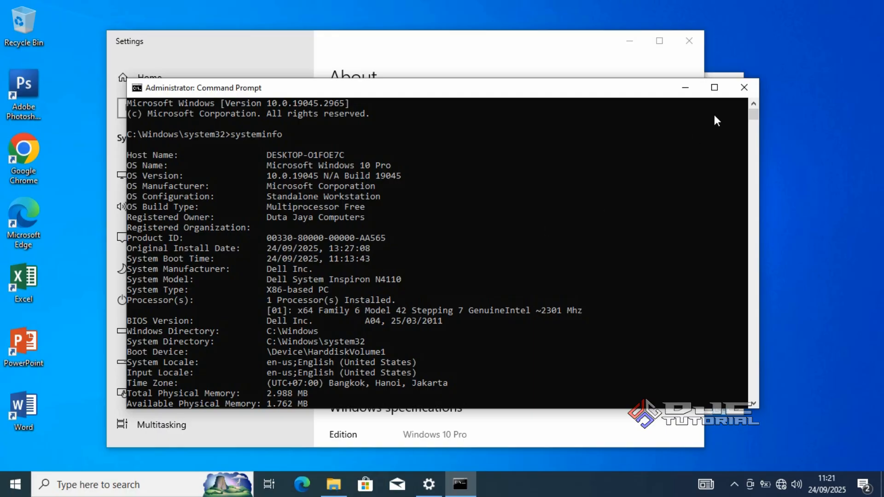
Close the Command Prompt, Settings and BACKUP DATA C windows to return to the desktop
{"action": "left_click", "coordinate": [744, 87]}
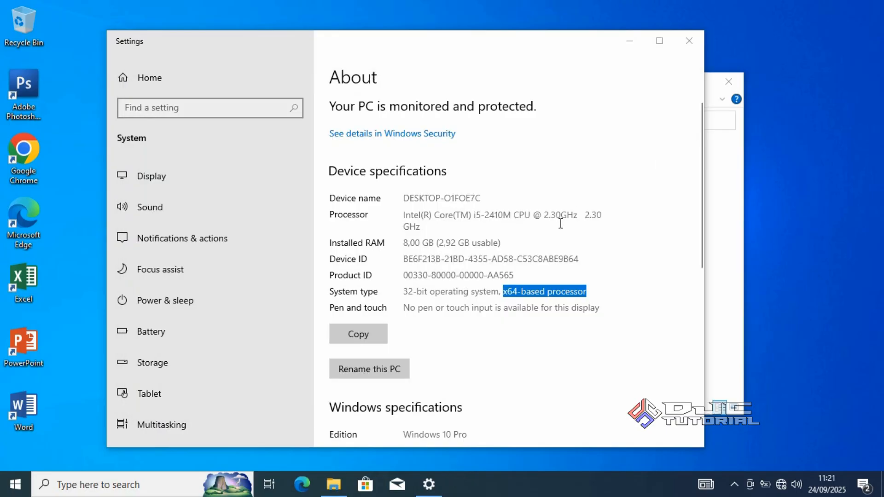
{"action": "left_click", "coordinate": [688, 40]}
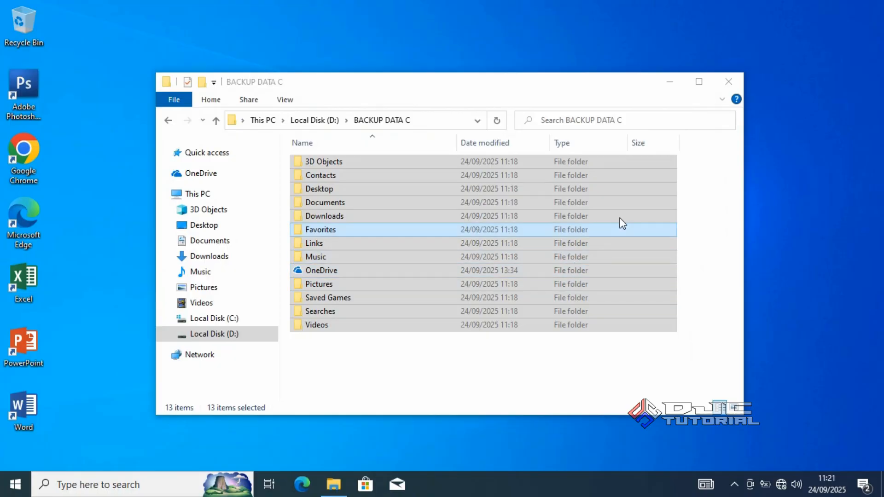
{"action": "left_click", "coordinate": [728, 83]}
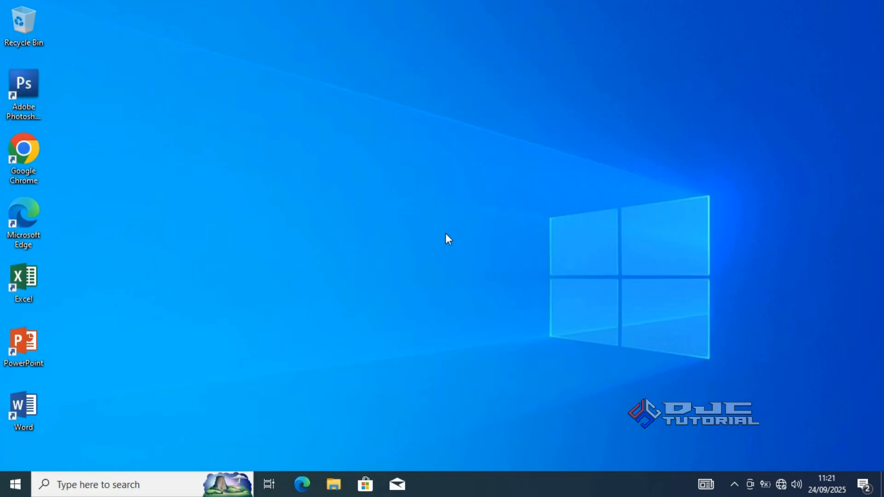
Connect the computer to the Duta Jaya Computers Wi-Fi network and dismiss the network list
{"action": "left_click", "coordinate": [781, 484]}
{"action": "left_click", "coordinate": [742, 126]}
{"action": "left_click", "coordinate": [804, 177]}
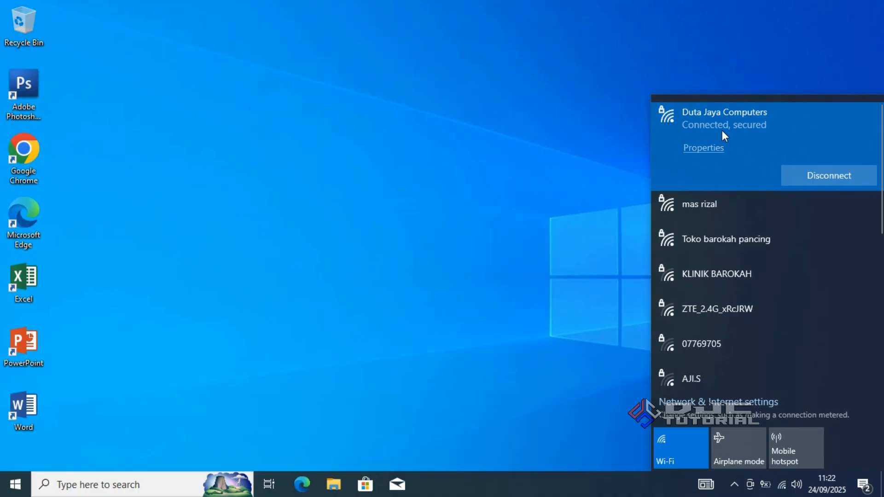
{"action": "left_click", "coordinate": [441, 234]}
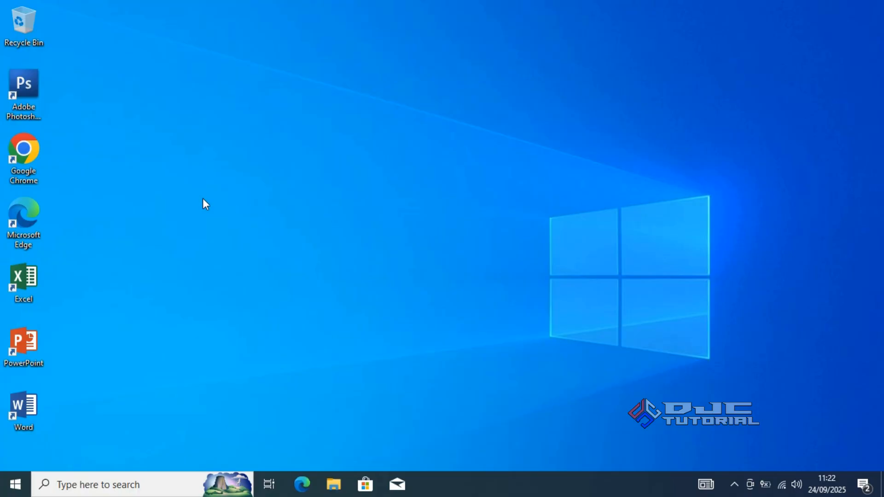
Open Google Chrome, search for "windows 10 disc image" and open Microsoft's Windows 10 ISO download result
{"action": "double_click", "coordinate": [35, 159]}
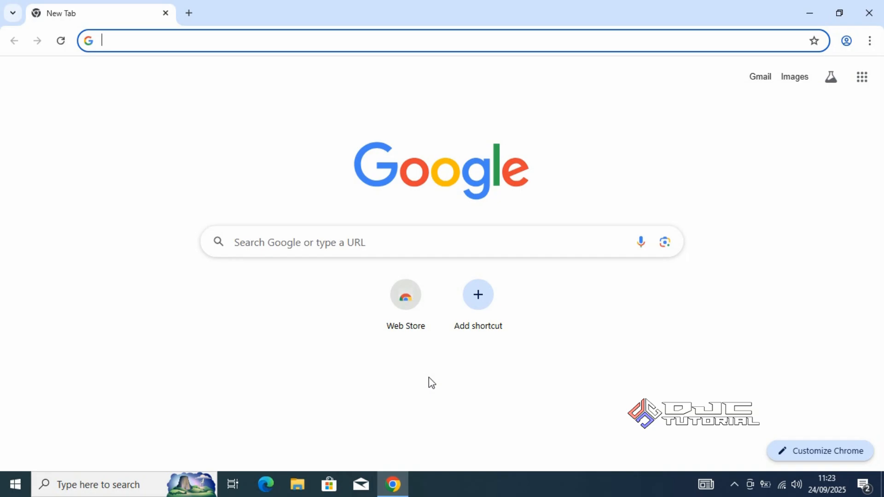
{"action": "left_click", "coordinate": [452, 244]}
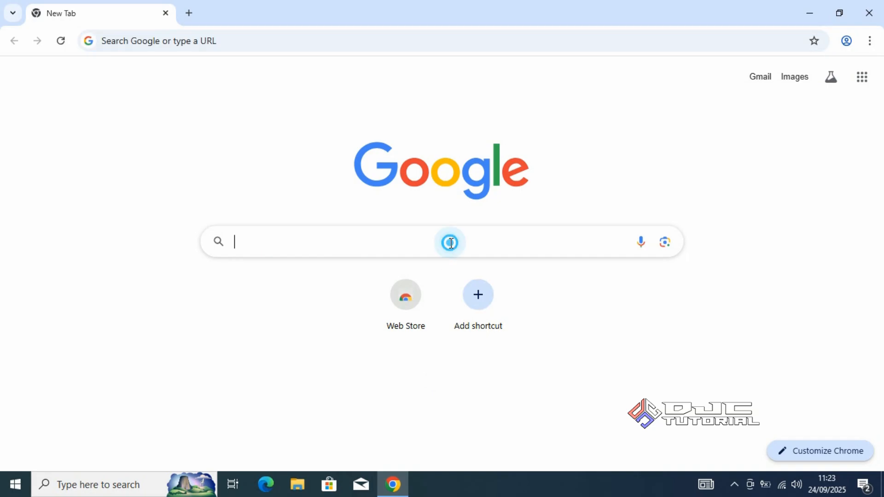
{"action": "type", "text": "windows 10 disc image"}
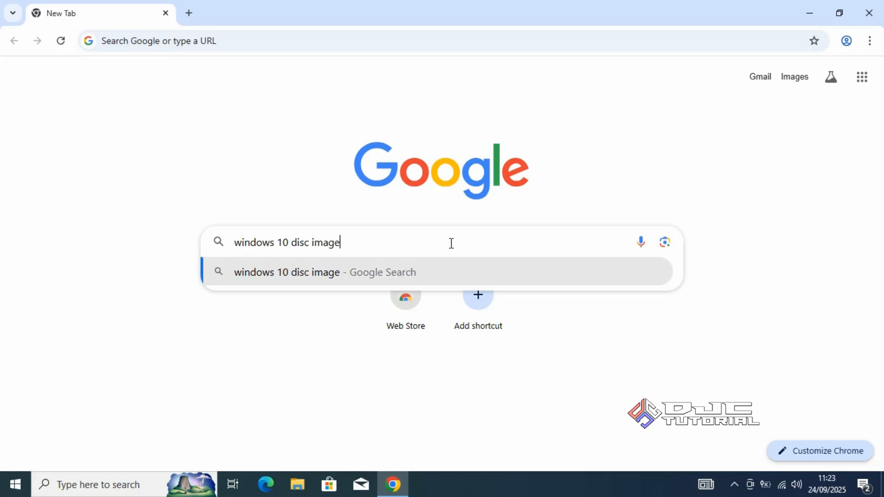
{"action": "key", "text": "Return"}
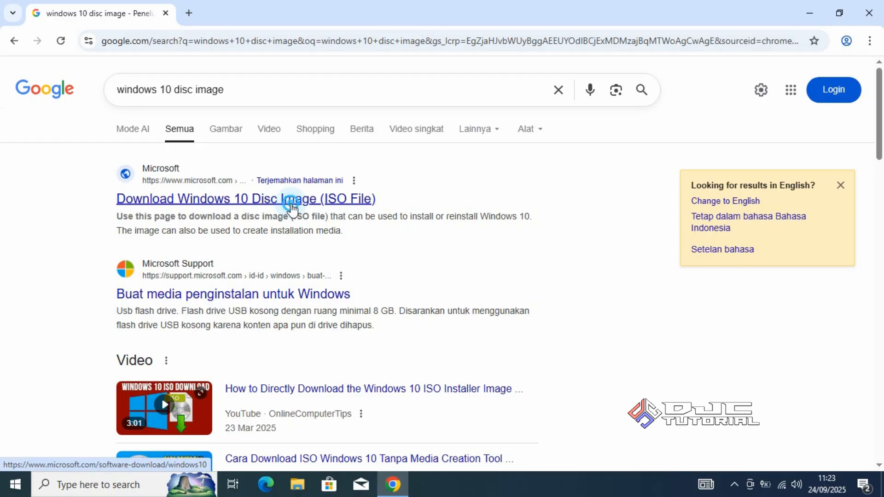
{"action": "left_click", "coordinate": [292, 210]}
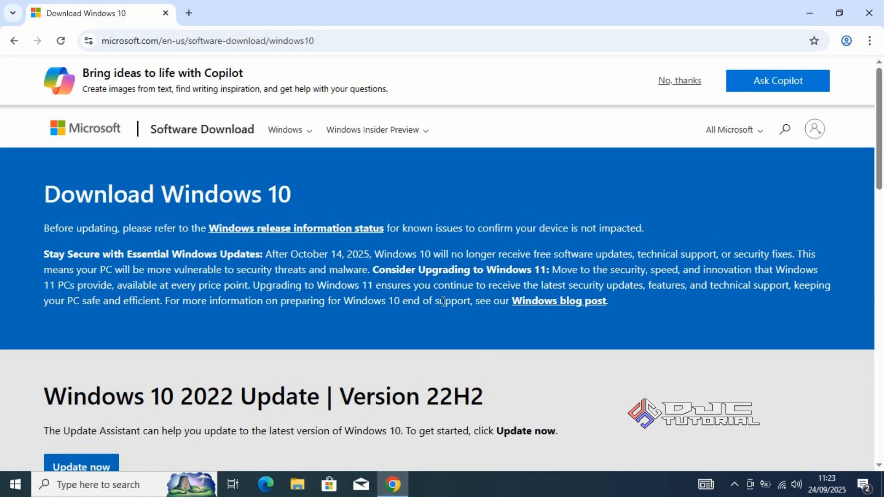
Reload the Windows 10 download page under mobile device emulation in the developer tools, and close the tools
{"action": "right_click", "coordinate": [451, 318]}
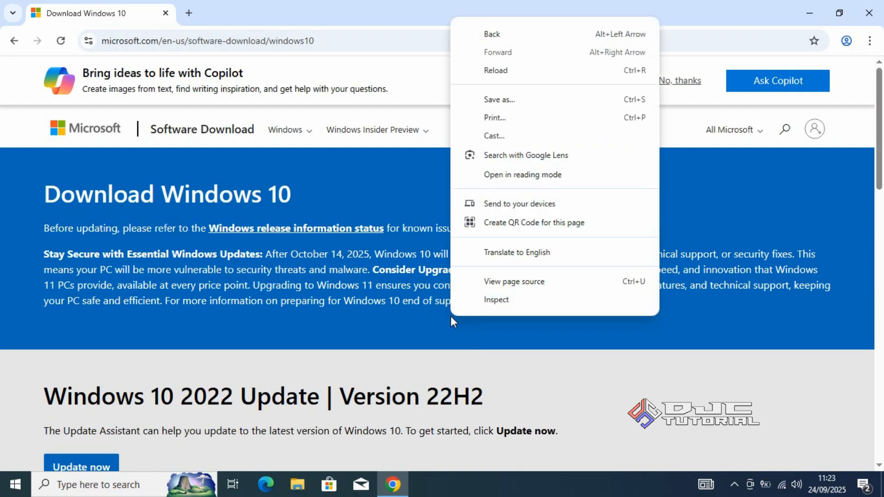
{"action": "left_click", "coordinate": [515, 303]}
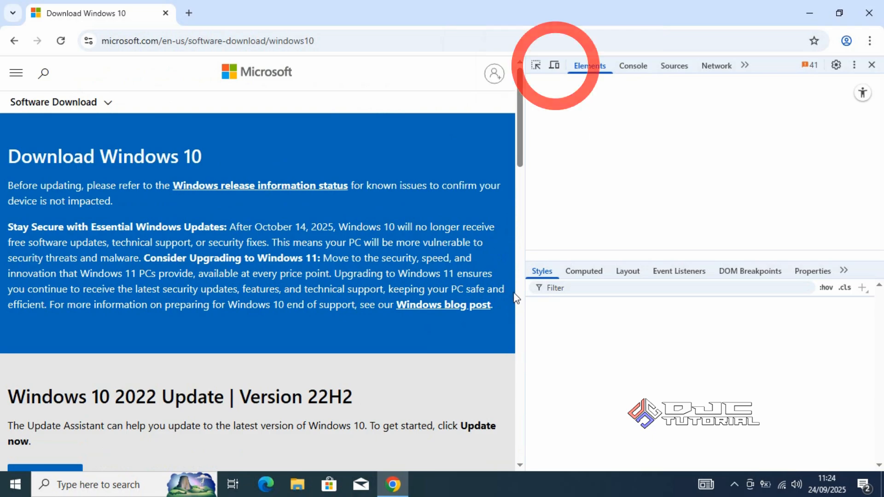
{"action": "left_click", "coordinate": [556, 66]}
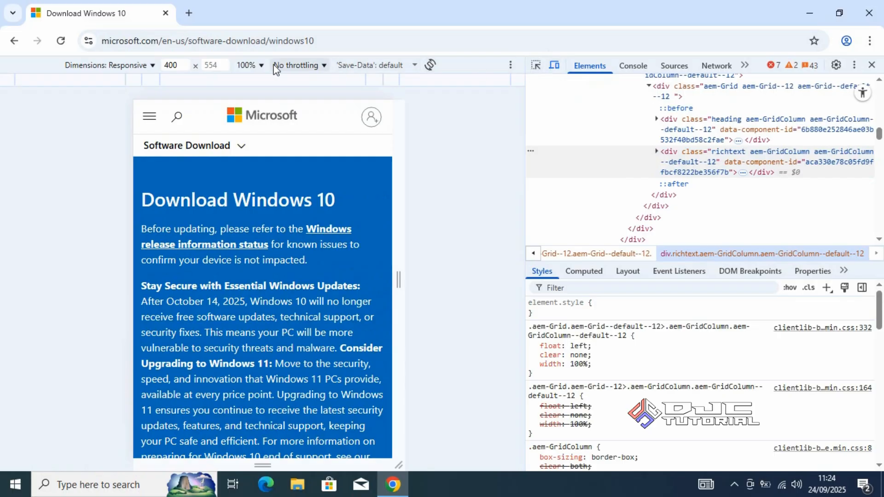
{"action": "left_click", "coordinate": [65, 43]}
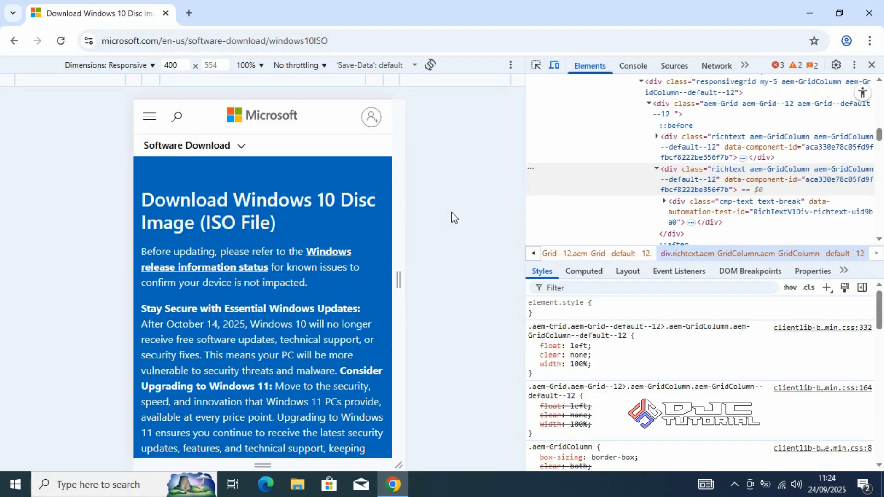
{"action": "left_click", "coordinate": [871, 66]}
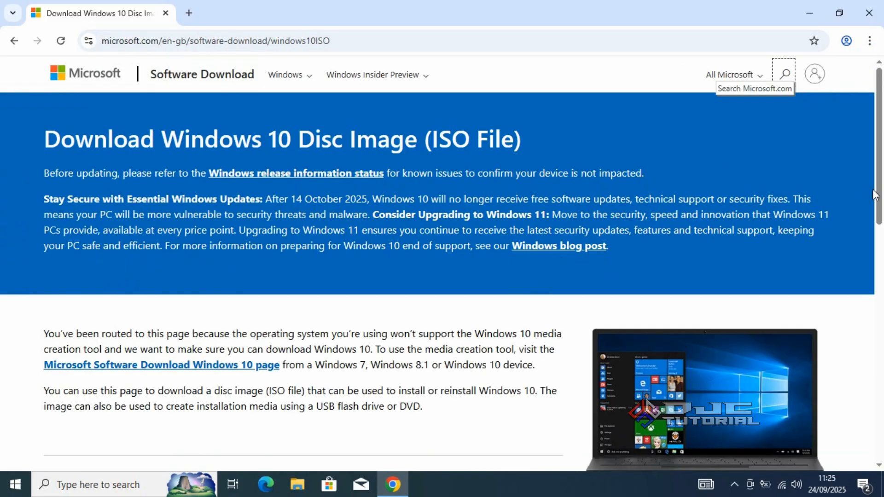
Select and confirm the Windows 10 (multi-edition ISO) edition on the disc image page
{"action": "left_click_drag", "start_coordinate": [879, 194], "coordinate": [880, 341]}
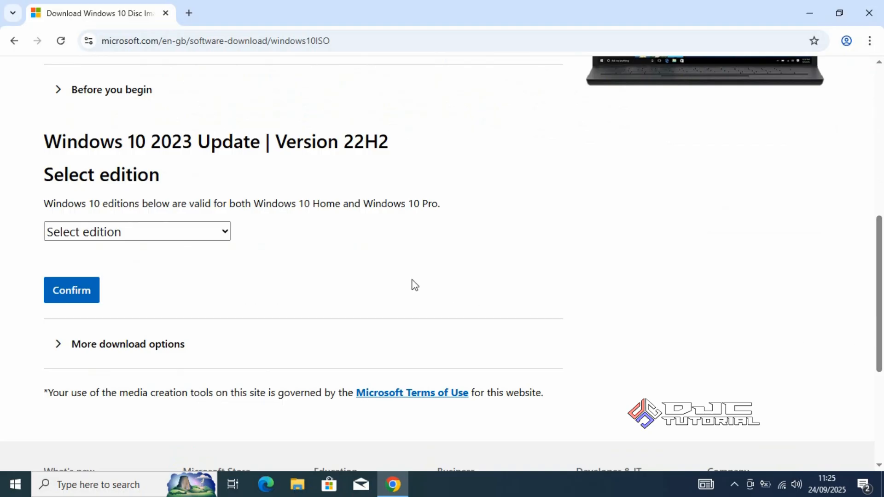
{"action": "left_click", "coordinate": [214, 235]}
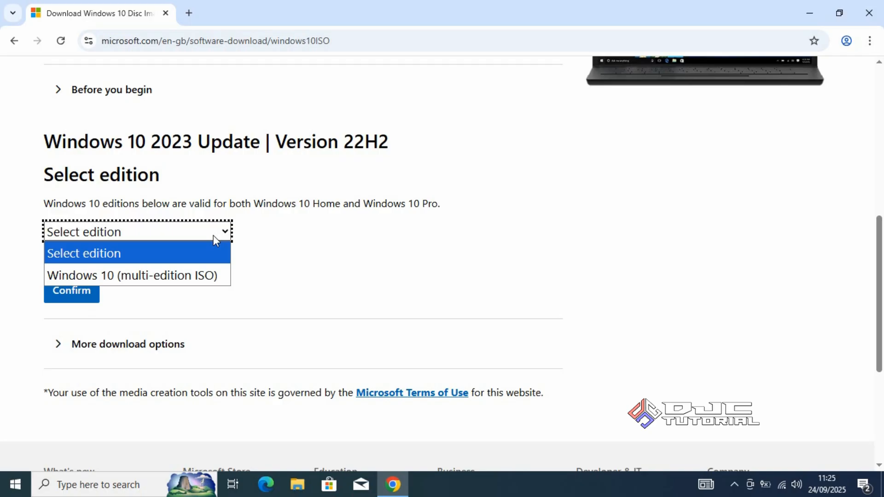
{"action": "left_click", "coordinate": [219, 277]}
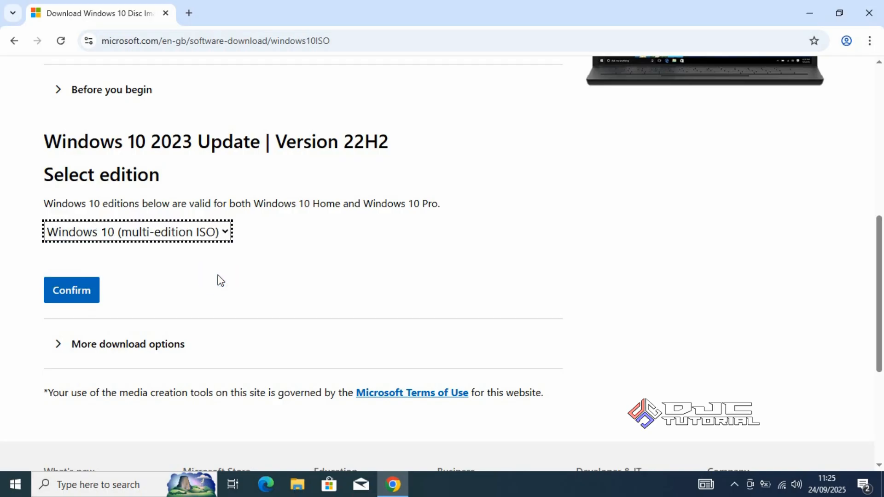
{"action": "left_click", "coordinate": [86, 291]}
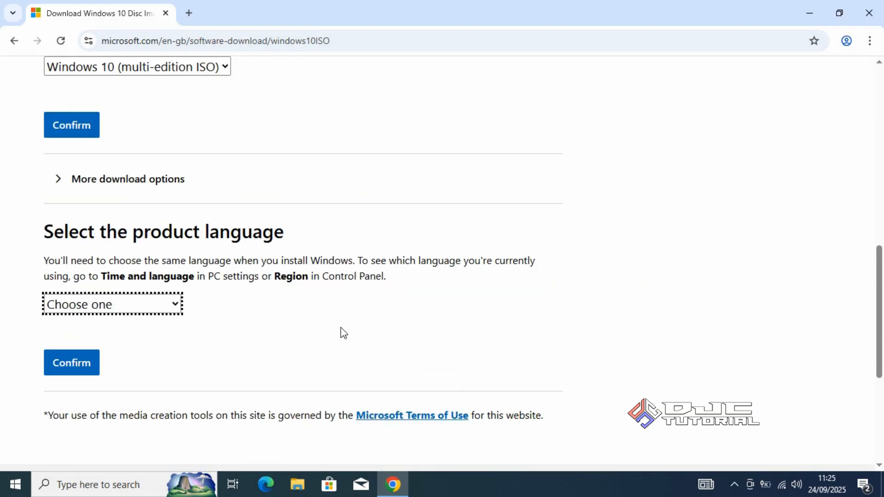
Set the product language to English (United States) and confirm it
{"action": "left_click", "coordinate": [170, 312]}
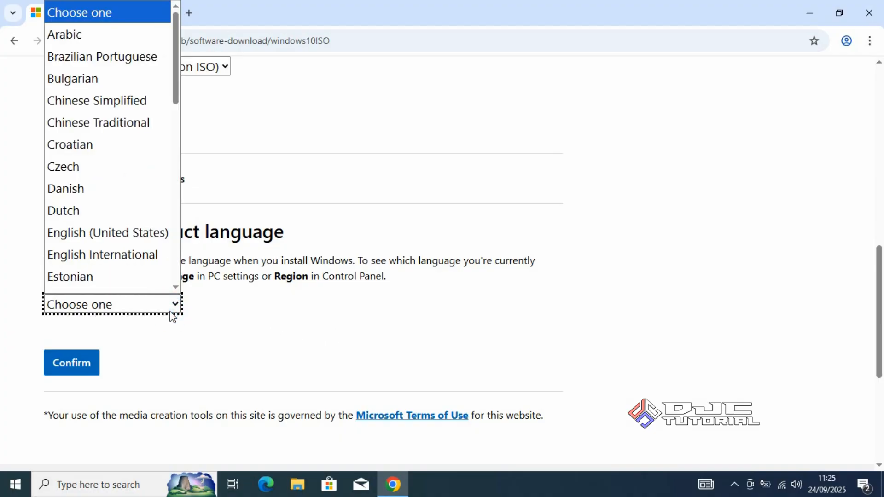
{"action": "left_click", "coordinate": [151, 221]}
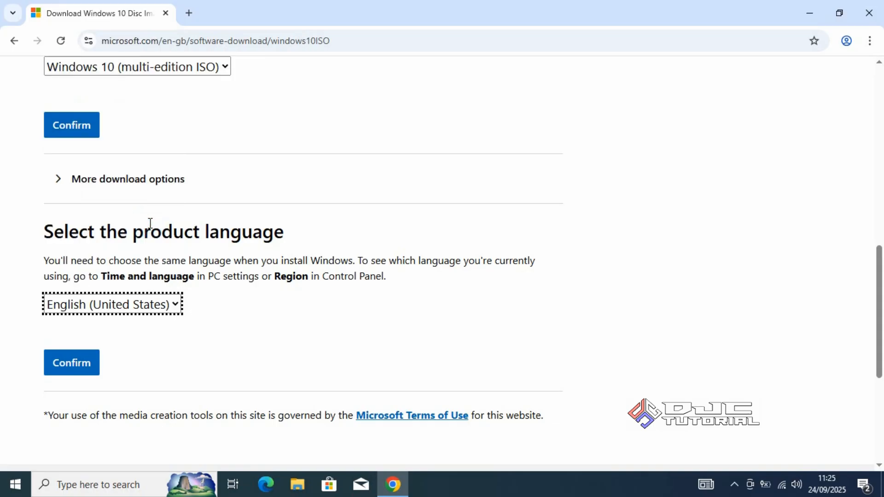
{"action": "left_click", "coordinate": [82, 364]}
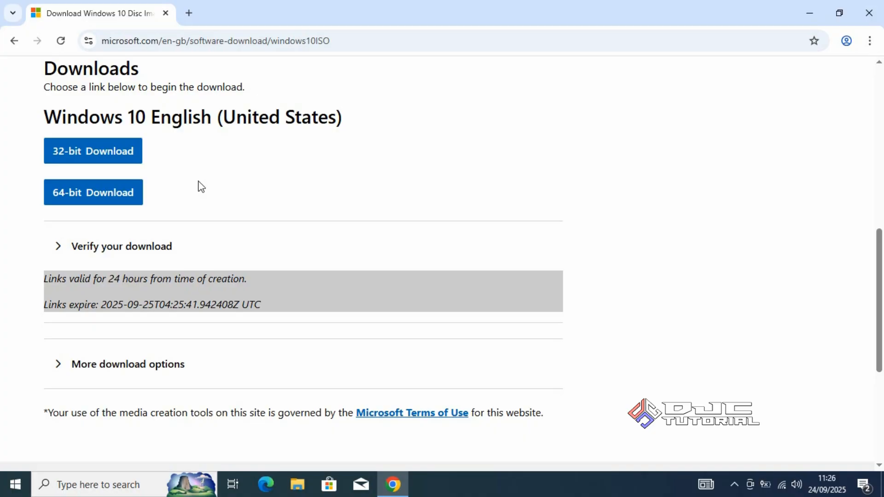
Download the 64-bit Windows 10 ISO and check its progress in the browser's download history
{"action": "left_click", "coordinate": [133, 196]}
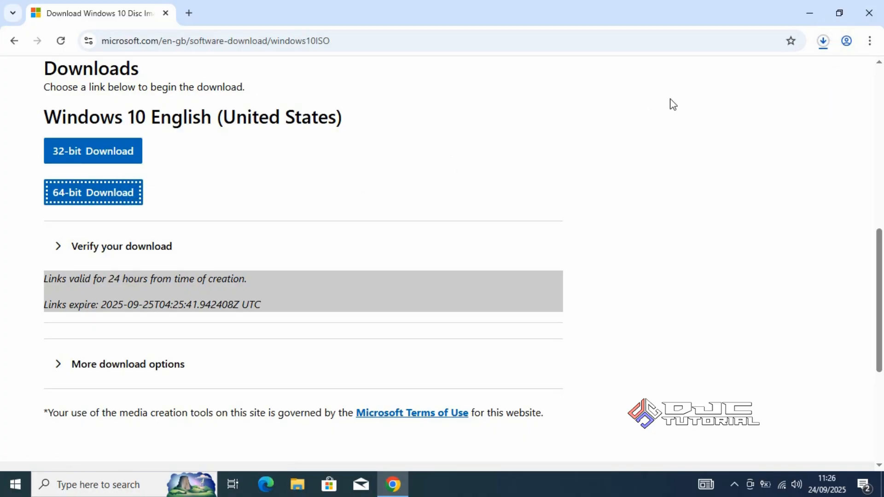
{"action": "left_click", "coordinate": [823, 40]}
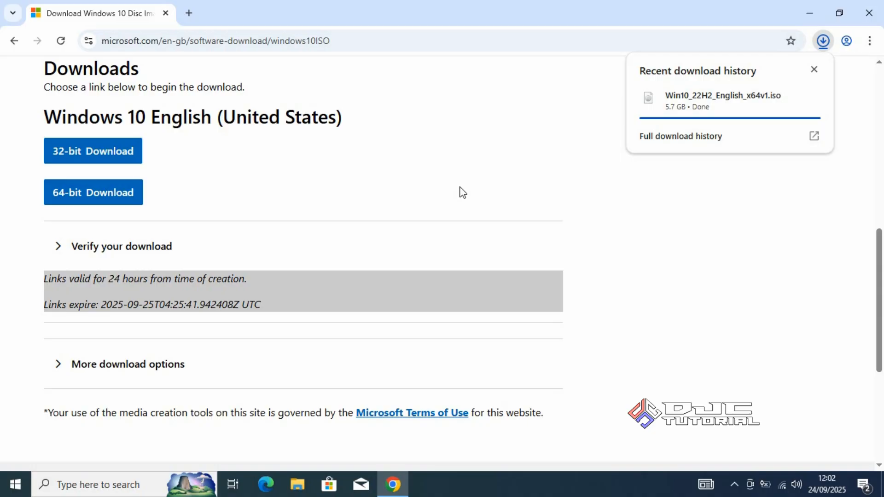
{"action": "mouse_move", "coordinate": [694, 99]}
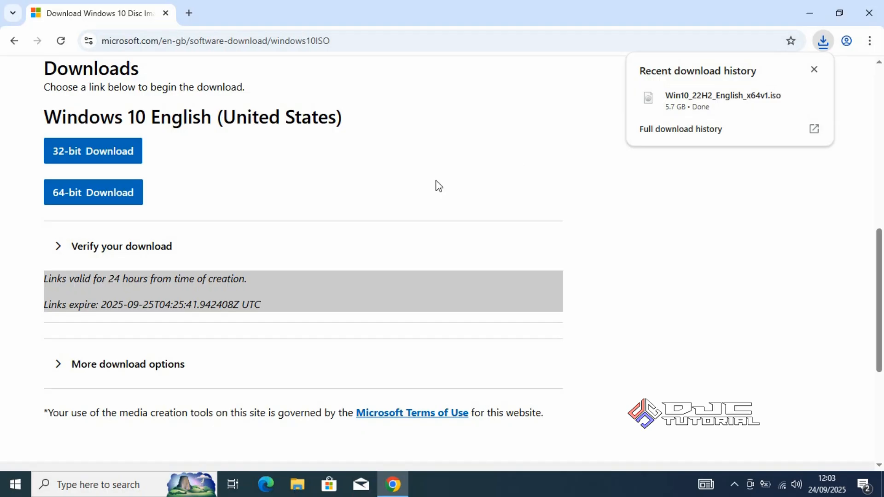
Search the web for easybcd and open the EasyBCD page from NeoSmart Technologies
{"action": "left_click", "coordinate": [448, 41]}
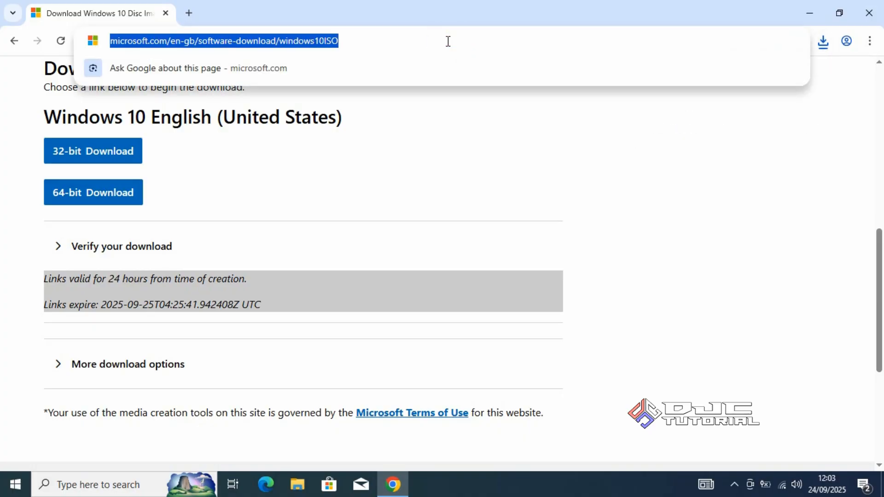
{"action": "type", "text": "easy"}
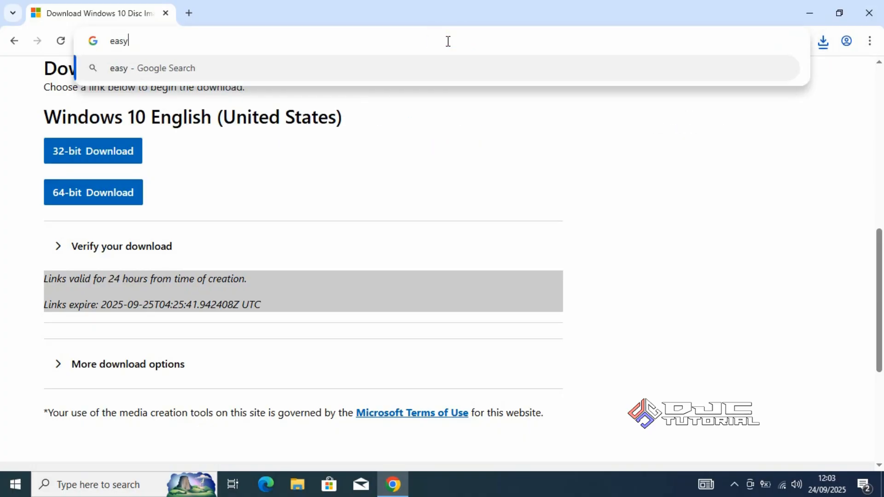
{"action": "type", "text": "bcd"}
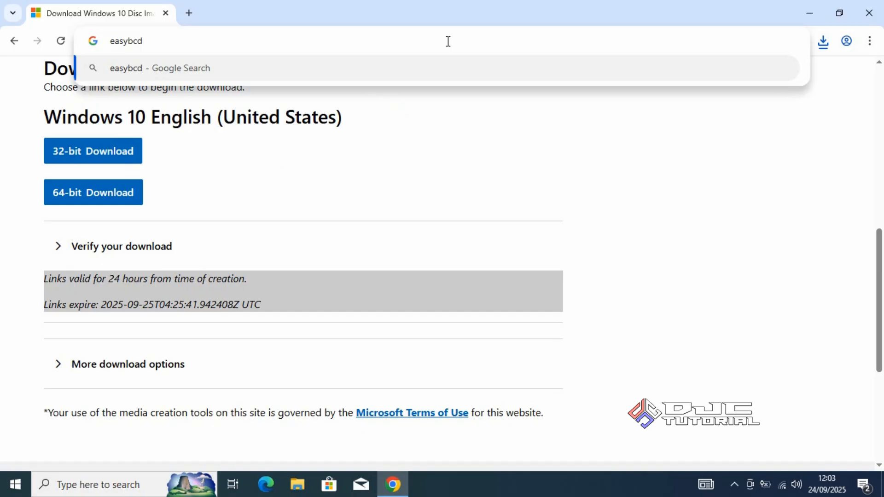
{"action": "key", "text": "Return"}
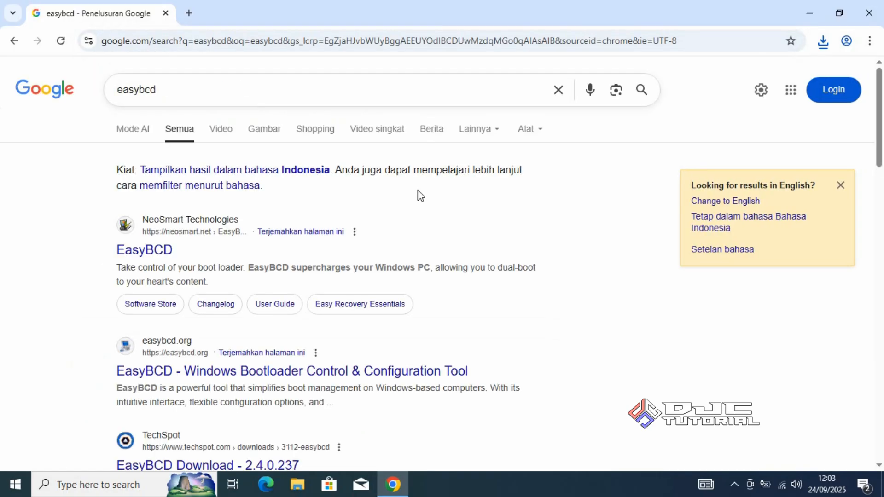
{"action": "left_click", "coordinate": [169, 259]}
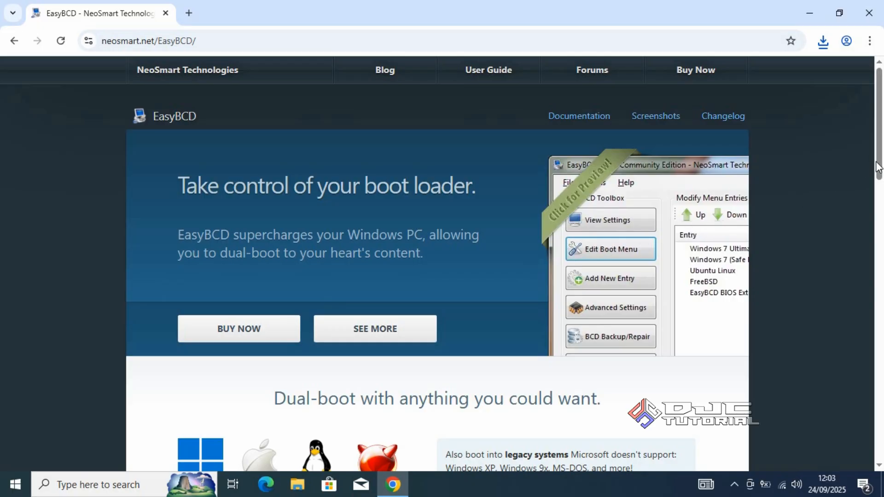
Choose registration for the free non-commercial edition of EasyBCD and fill in the name and e-mail fields
{"action": "left_click_drag", "start_coordinate": [877, 164], "coordinate": [874, 371]}
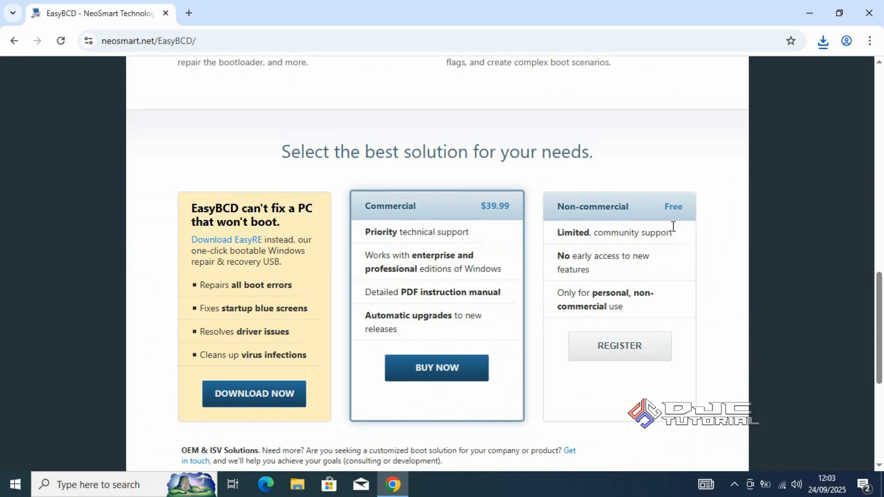
{"action": "left_click", "coordinate": [623, 349]}
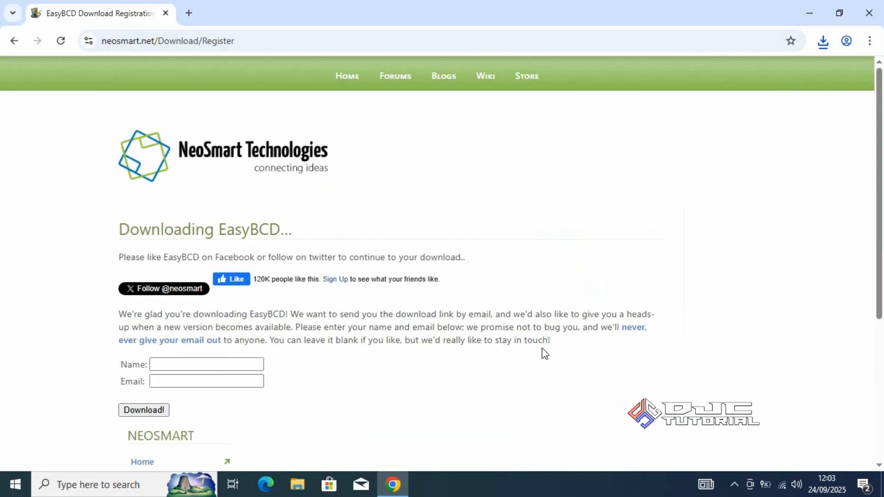
{"action": "left_click", "coordinate": [250, 364]}
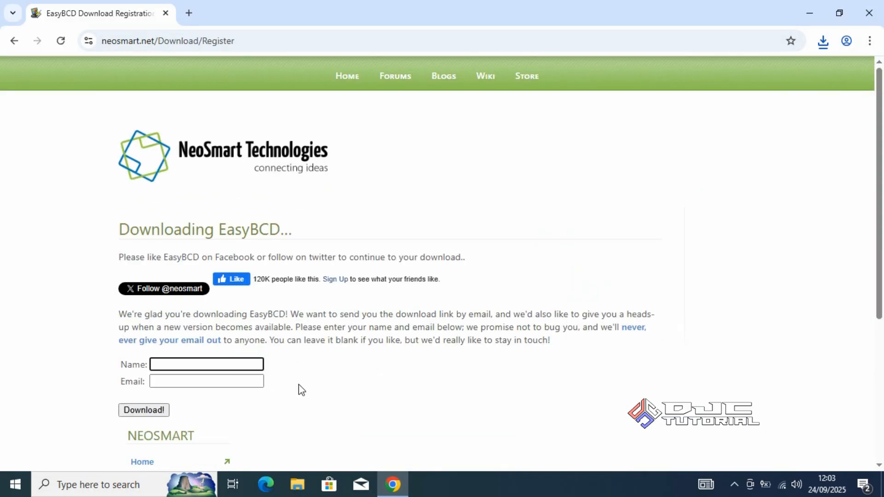
{"action": "type", "text": "djc"}
{"action": "key", "text": "Tab"}
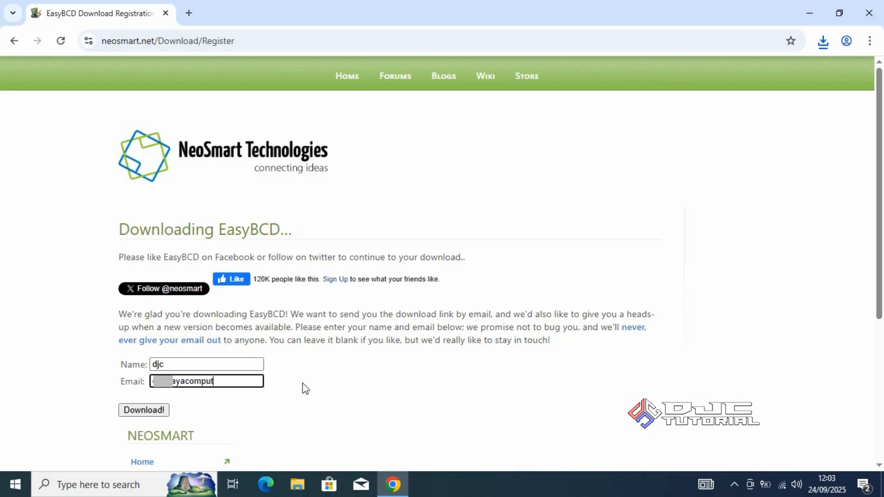
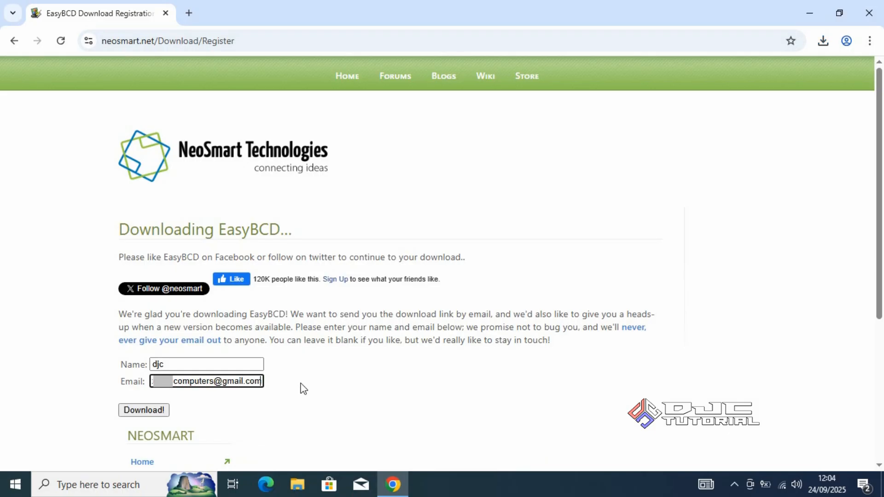
Submit the registration form to download EasyBCD 2.4, and close the browser
{"action": "left_click", "coordinate": [144, 411]}
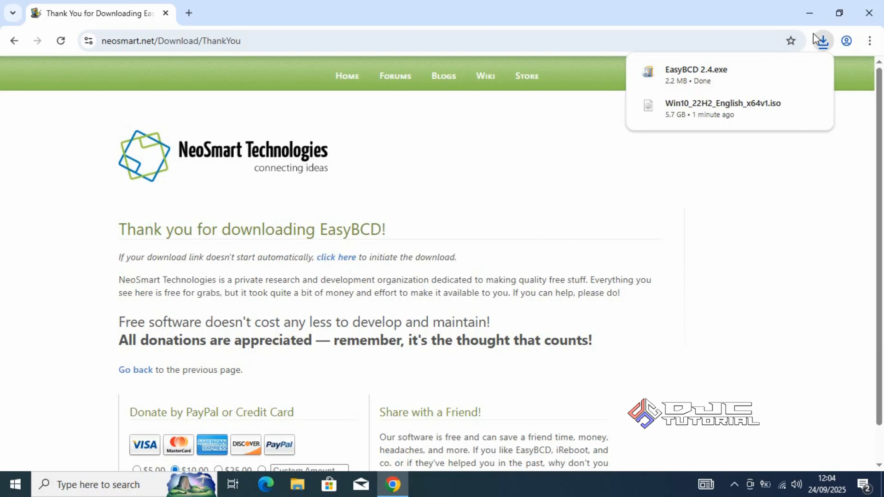
{"action": "left_click", "coordinate": [872, 18]}
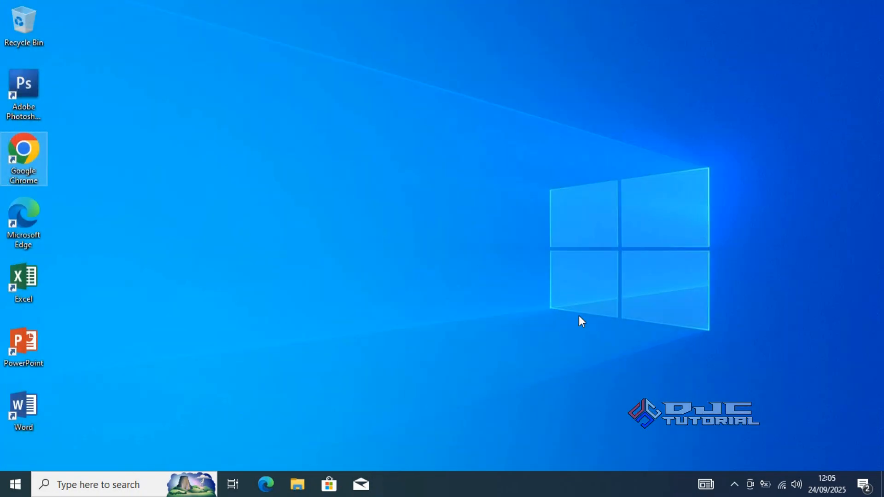
Disconnect the computer from the current Wi-Fi network and close the network list
{"action": "left_click", "coordinate": [778, 487]}
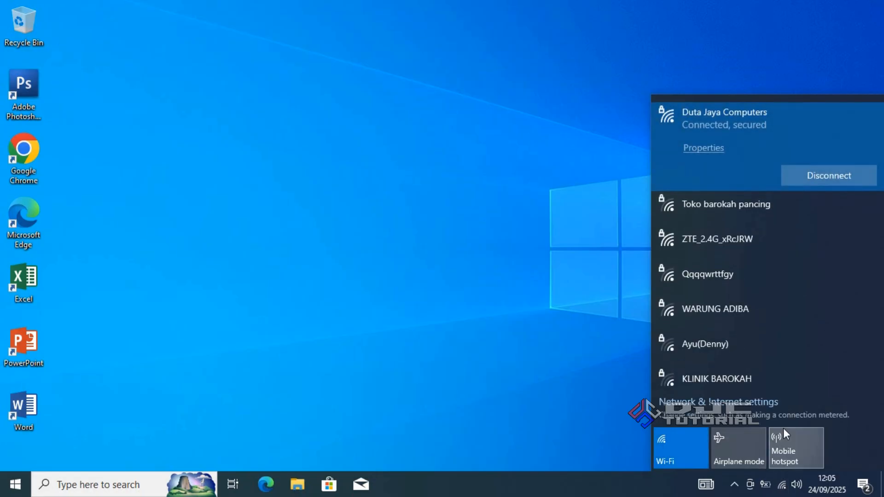
{"action": "left_click", "coordinate": [824, 178]}
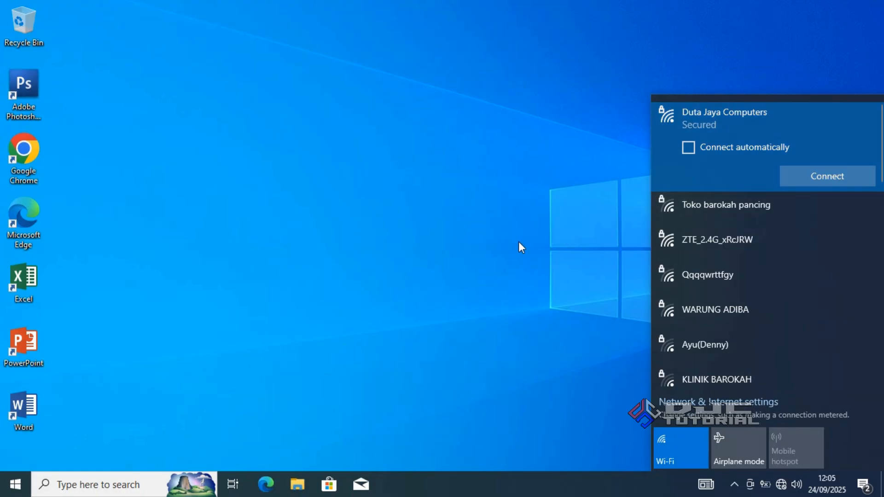
{"action": "left_click", "coordinate": [442, 232]}
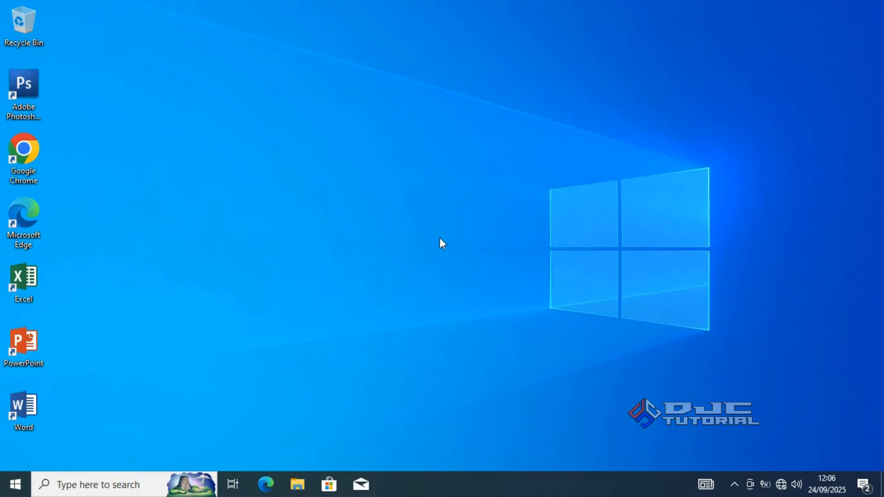
Rename the D: drive as DATA in File Explorer, granting administrator permission for the change
{"action": "left_click", "coordinate": [298, 484]}
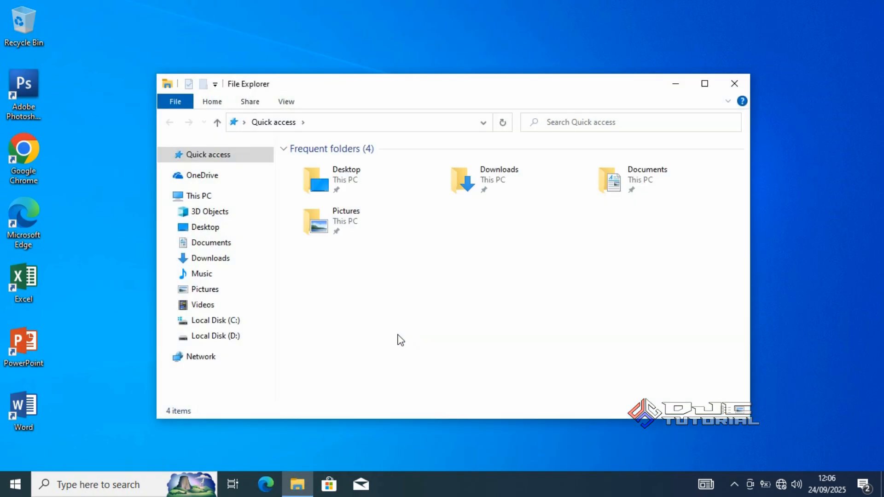
{"action": "left_click", "coordinate": [249, 337]}
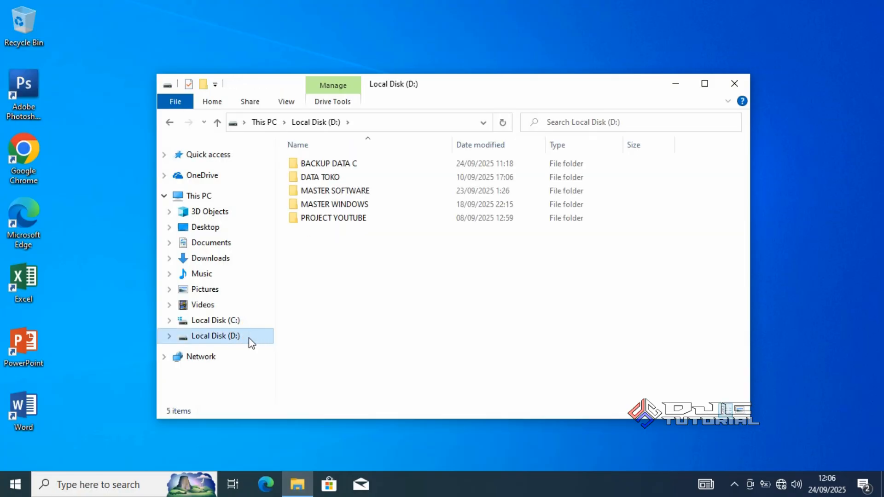
{"action": "right_click", "coordinate": [249, 338]}
{"action": "left_click", "coordinate": [282, 290]}
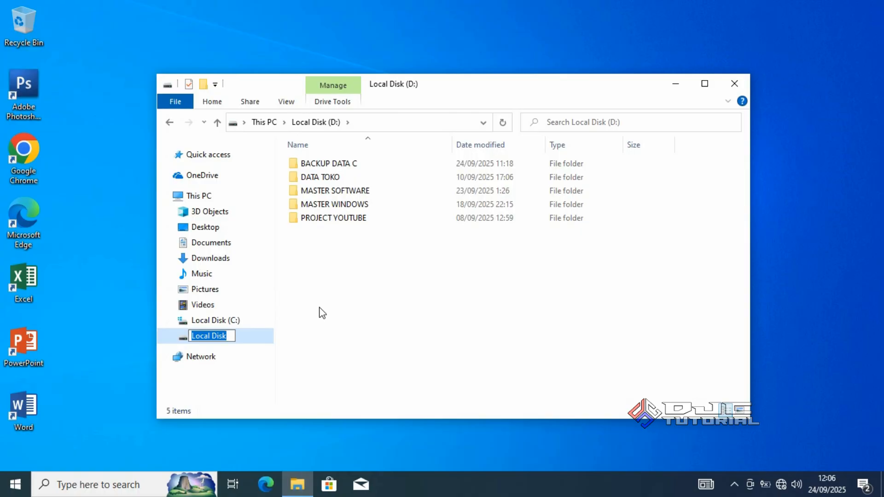
{"action": "type", "text": "DATA"}
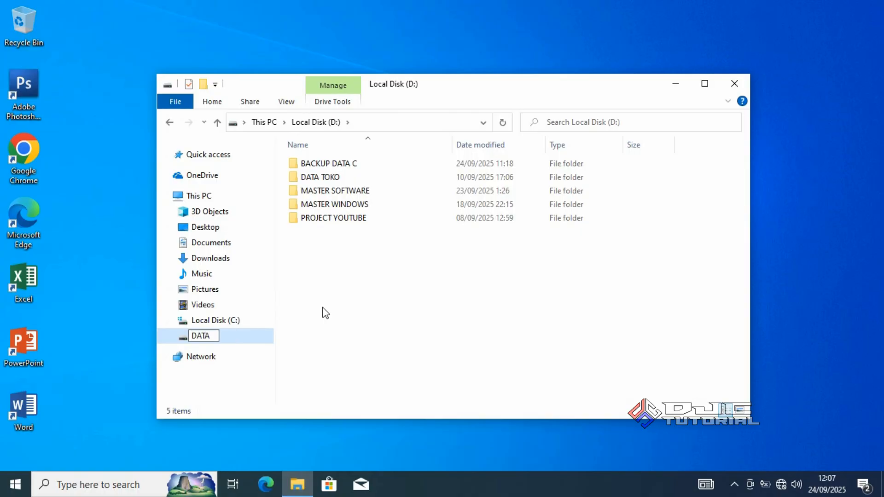
{"action": "left_click", "coordinate": [391, 293]}
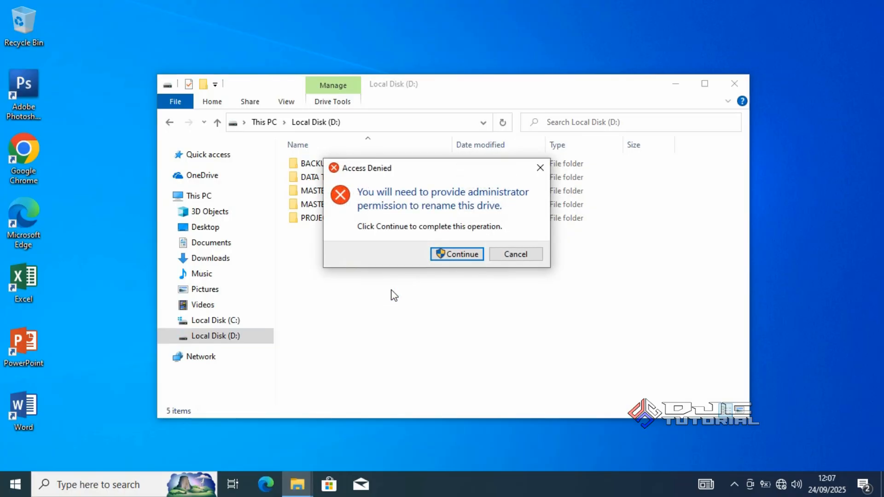
{"action": "left_click", "coordinate": [432, 258]}
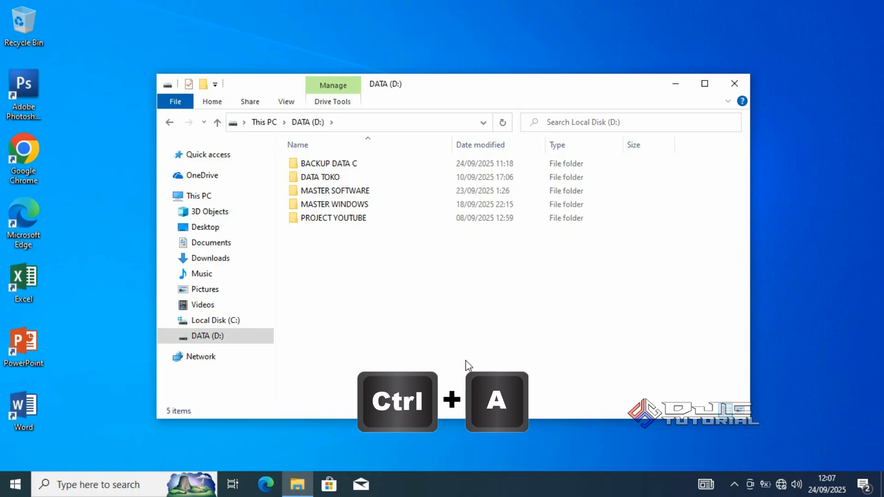
Cut all the folders in the root of the D: drive
{"action": "key", "text": "ctrl+a"}
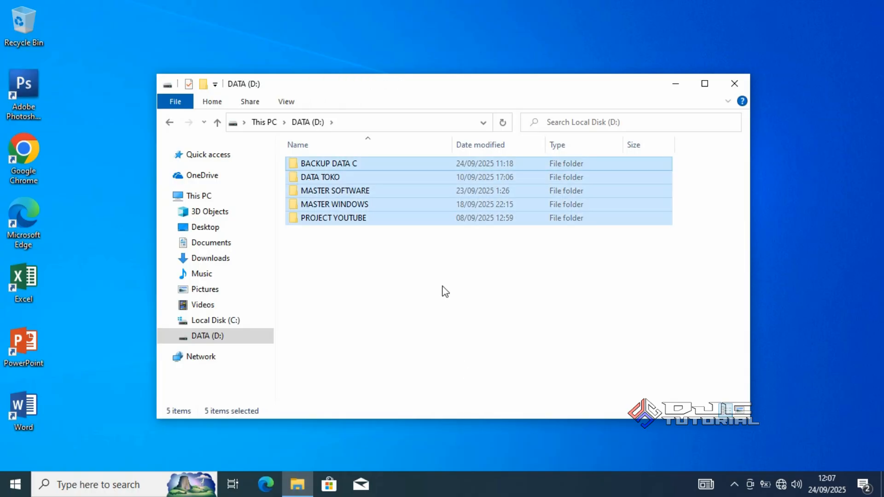
{"action": "right_click", "coordinate": [423, 209]}
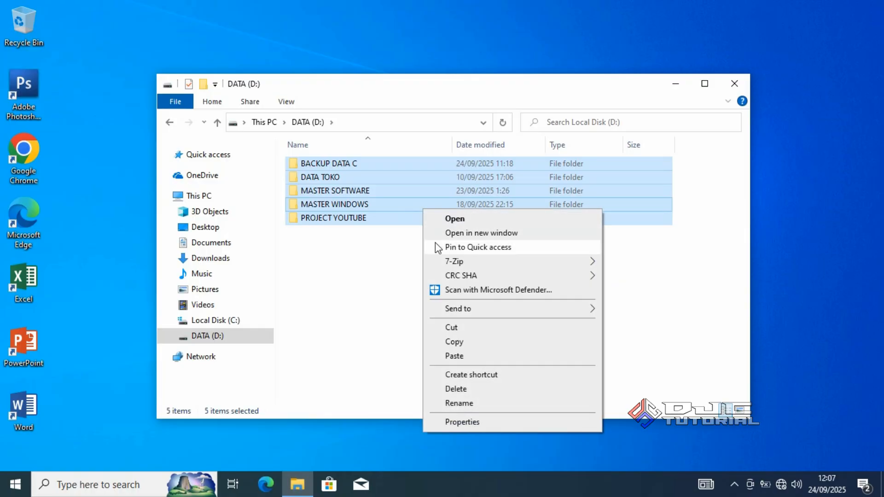
{"action": "left_click", "coordinate": [453, 327]}
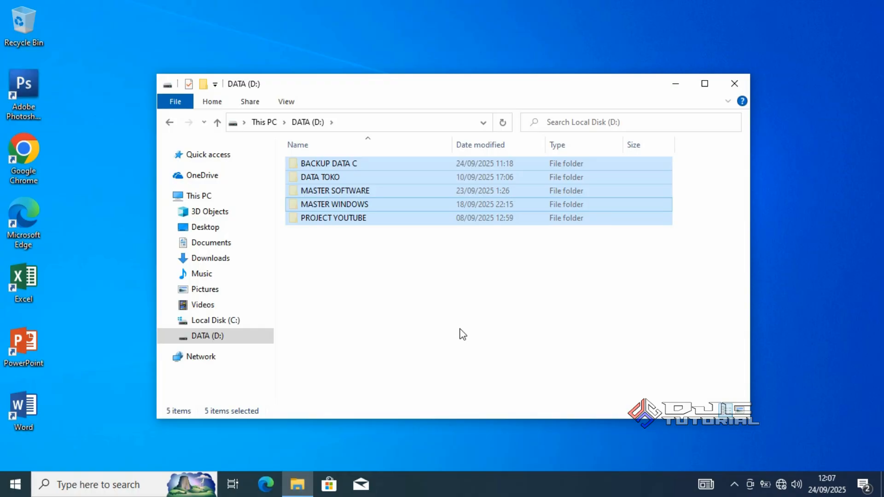
Create a new folder named ALL DATA in the root of the D: drive
{"action": "left_click", "coordinate": [448, 305]}
{"action": "right_click", "coordinate": [448, 304]}
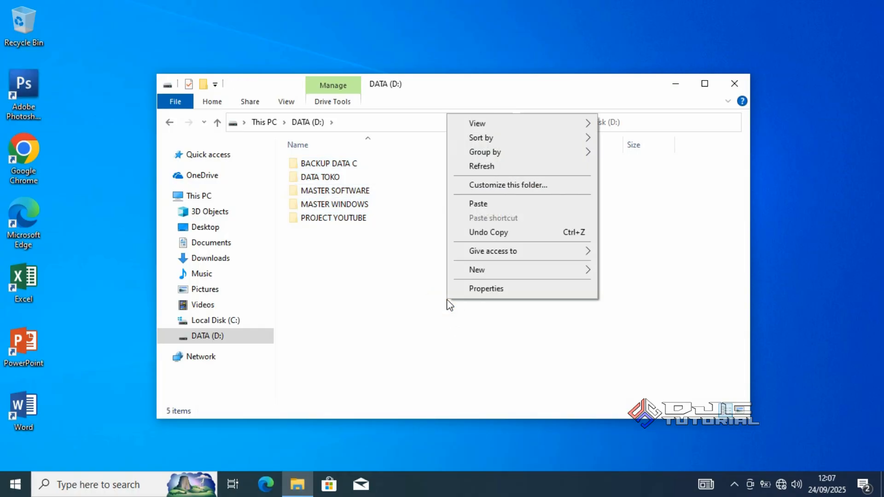
{"action": "mouse_move", "coordinate": [539, 275]}
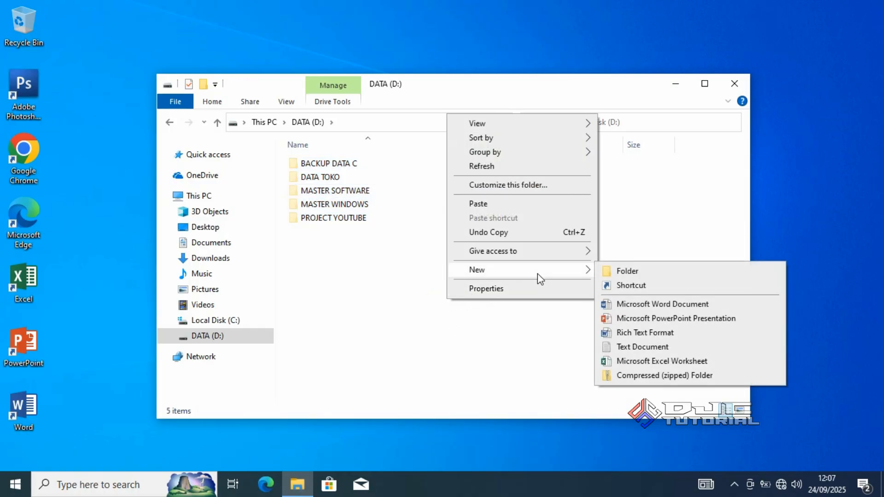
{"action": "left_click", "coordinate": [608, 275]}
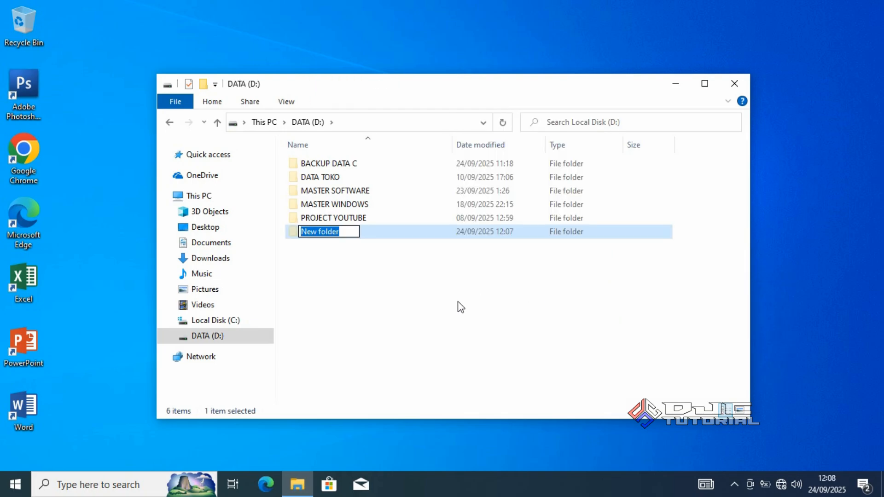
{"action": "type", "text": "ALL DATA"}
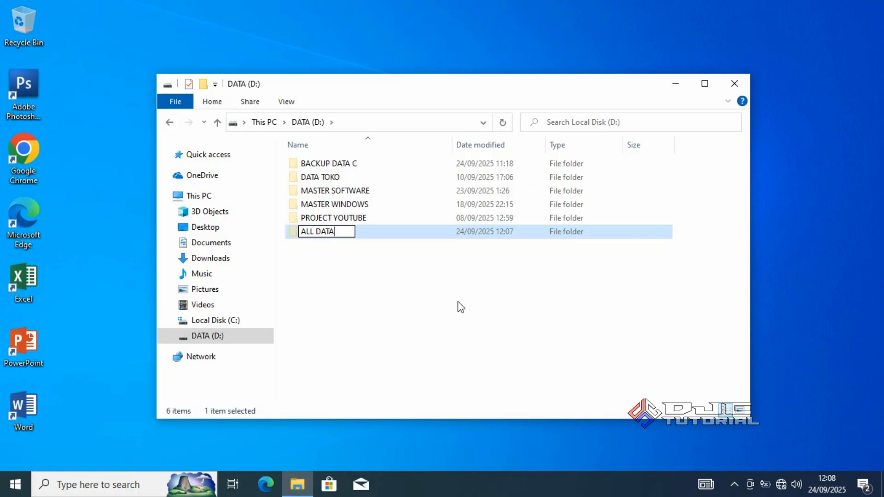
{"action": "left_click", "coordinate": [442, 297]}
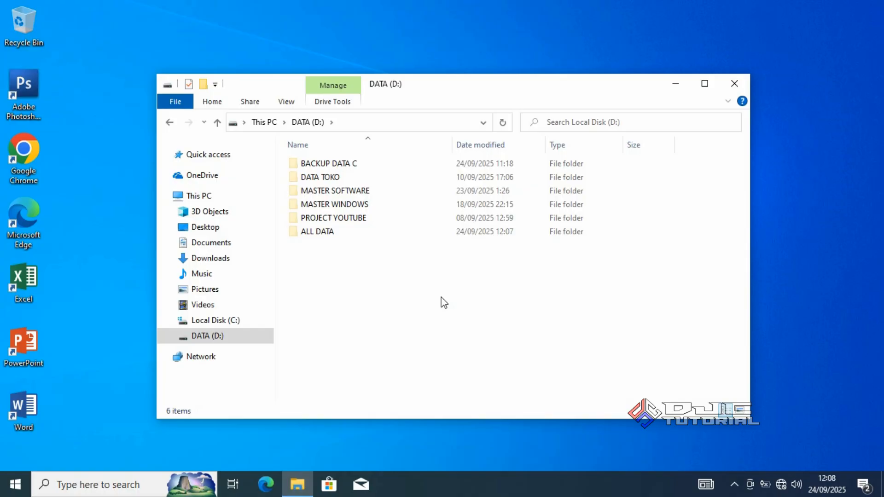
Paste the cut folders into the ALL DATA folder and return to the root of the D: drive
{"action": "double_click", "coordinate": [405, 231]}
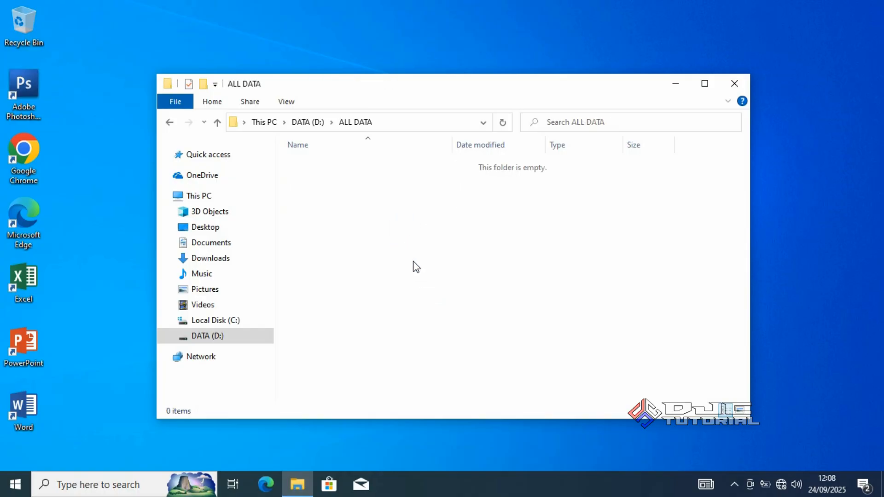
{"action": "right_click", "coordinate": [427, 261]}
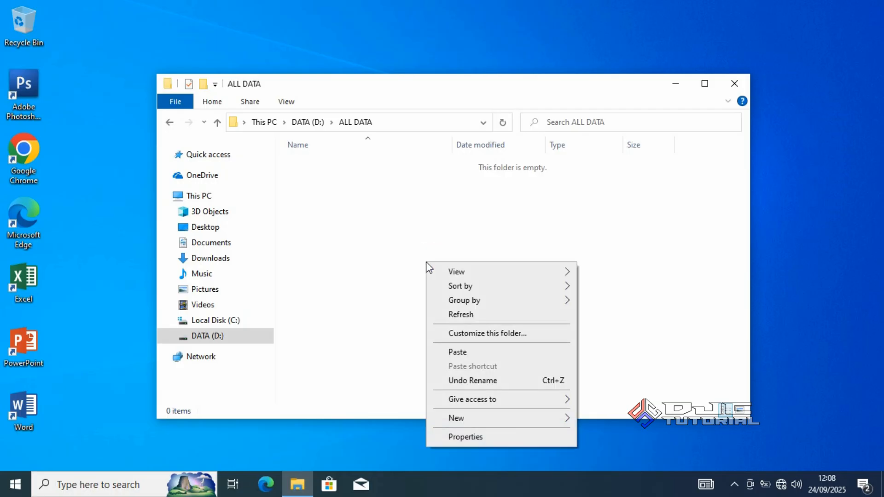
{"action": "left_click", "coordinate": [466, 352]}
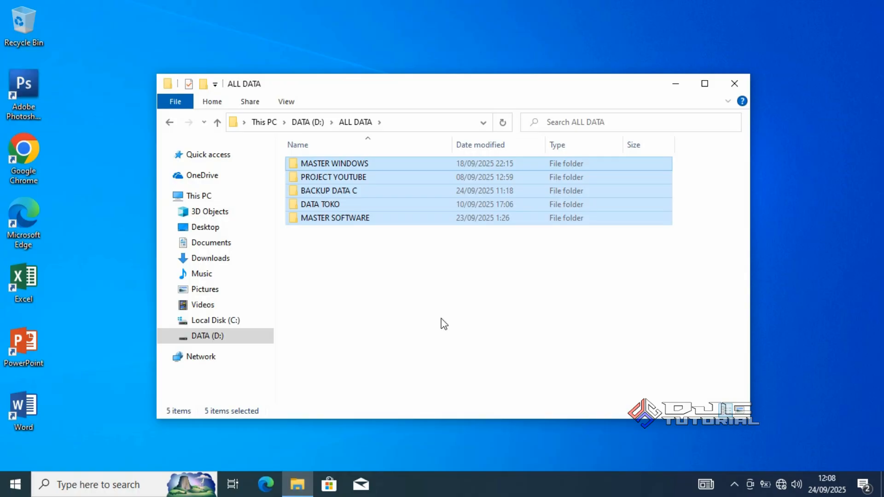
{"action": "left_click", "coordinate": [255, 336]}
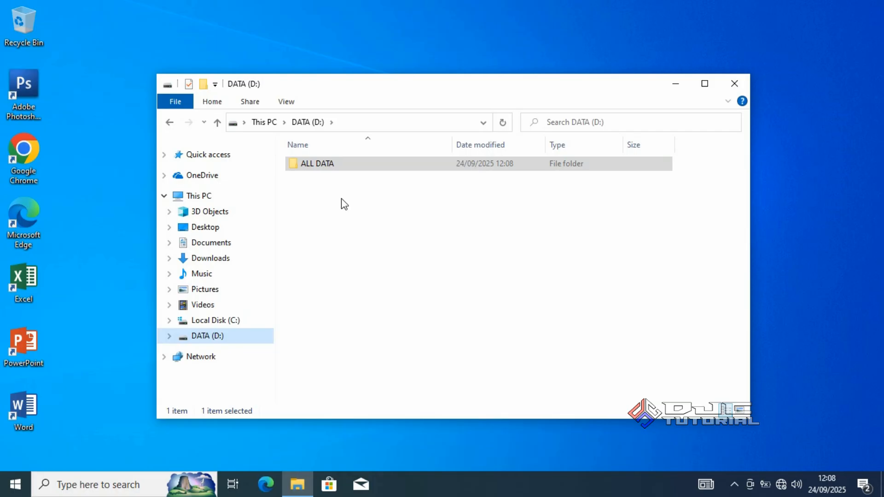
Extract the Win10_22H2_English_x64v1 disc image from Downloads with 7-Zip directly into D:\, with the separate subfolder option turned off
{"action": "left_click", "coordinate": [245, 256]}
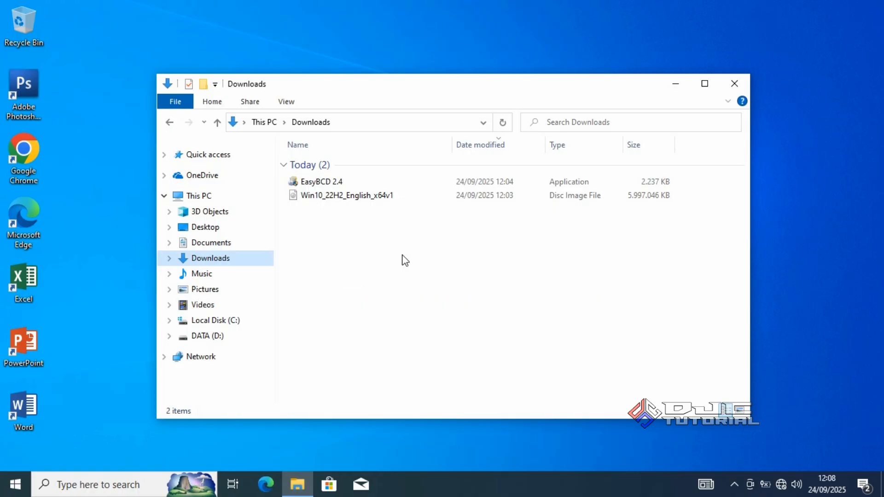
{"action": "left_click", "coordinate": [397, 198]}
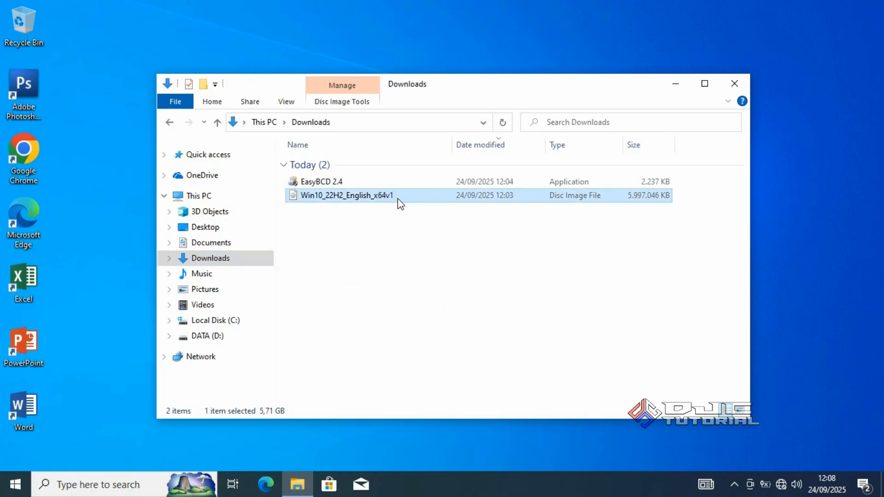
{"action": "right_click", "coordinate": [398, 199]}
{"action": "mouse_move", "coordinate": [469, 236]}
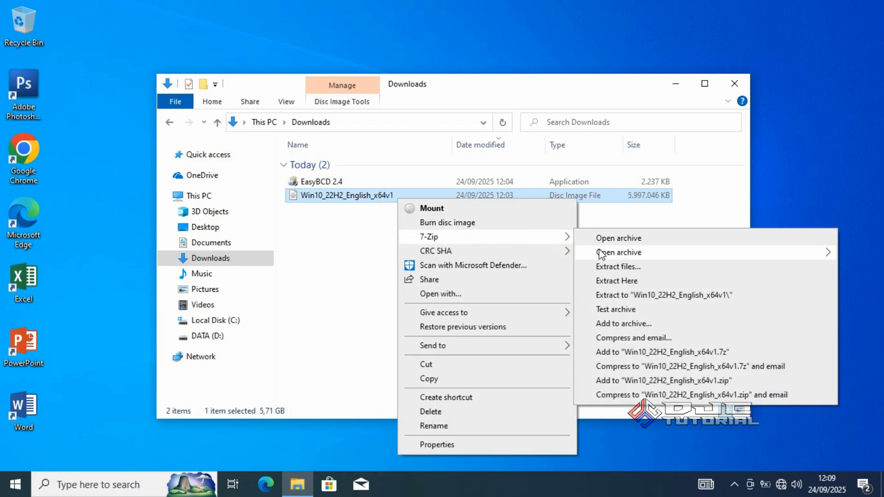
{"action": "left_click", "coordinate": [607, 267]}
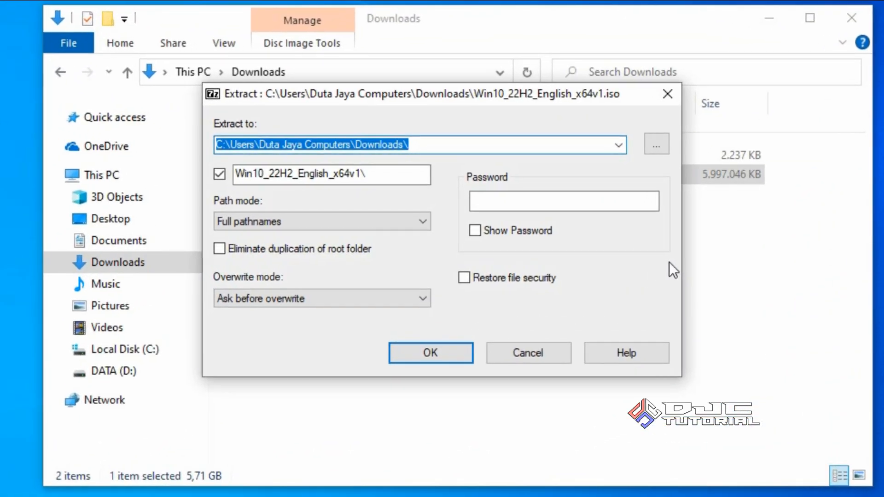
{"action": "left_click", "coordinate": [657, 146]}
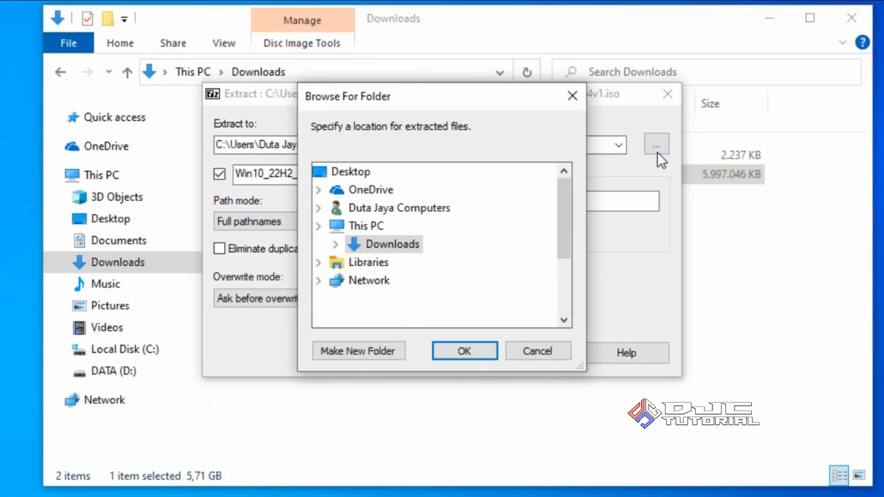
{"action": "left_click_drag", "start_coordinate": [564, 225], "coordinate": [573, 274]}
{"action": "left_click", "coordinate": [406, 282]}
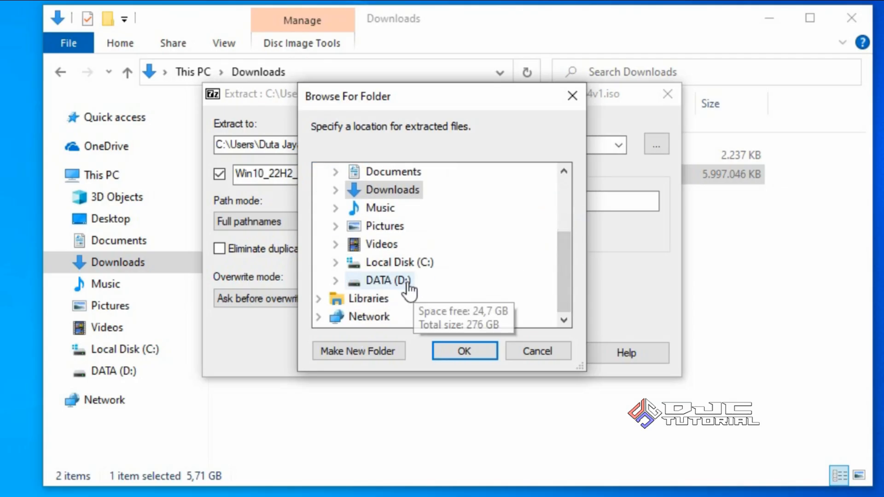
{"action": "double_click", "coordinate": [407, 282]}
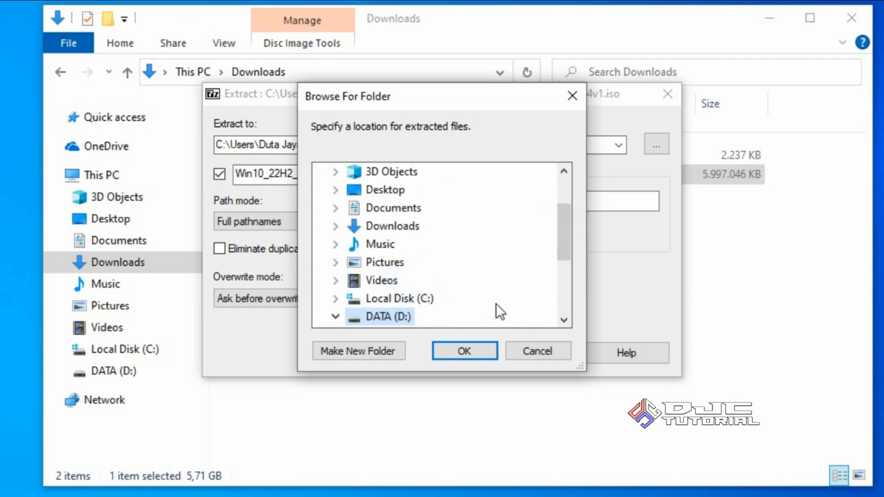
{"action": "left_click", "coordinate": [478, 352]}
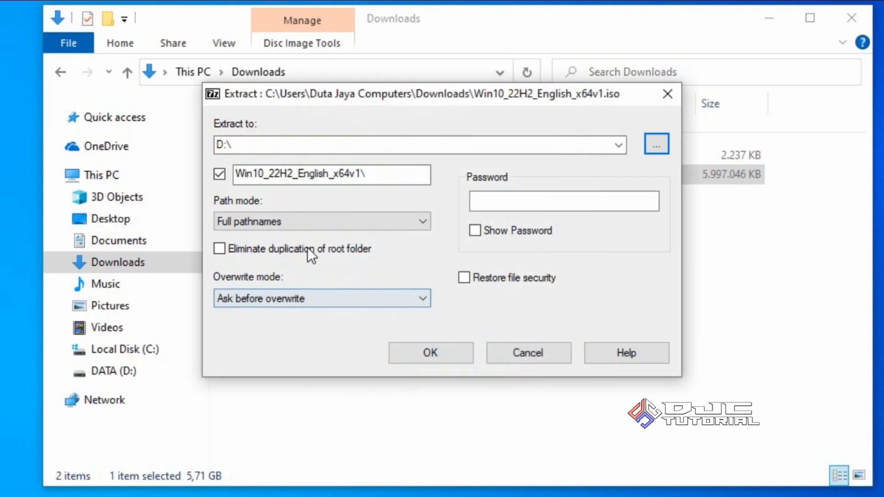
{"action": "left_click", "coordinate": [219, 175]}
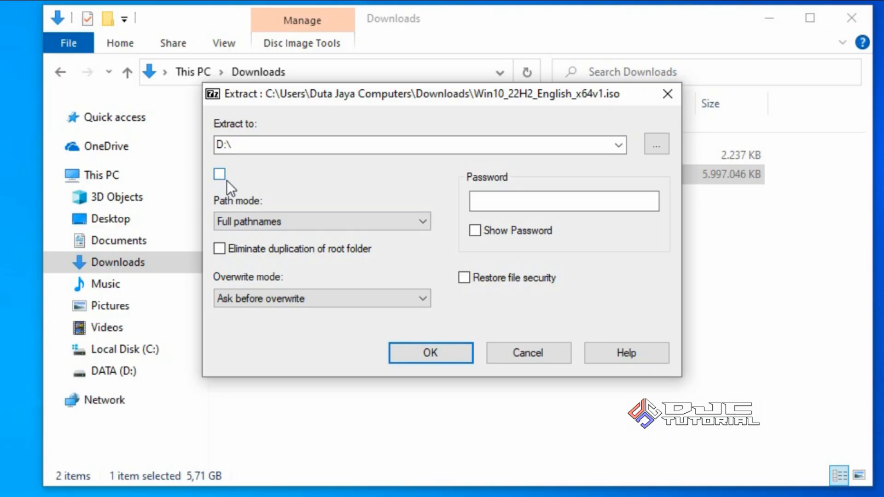
{"action": "left_click", "coordinate": [427, 350]}
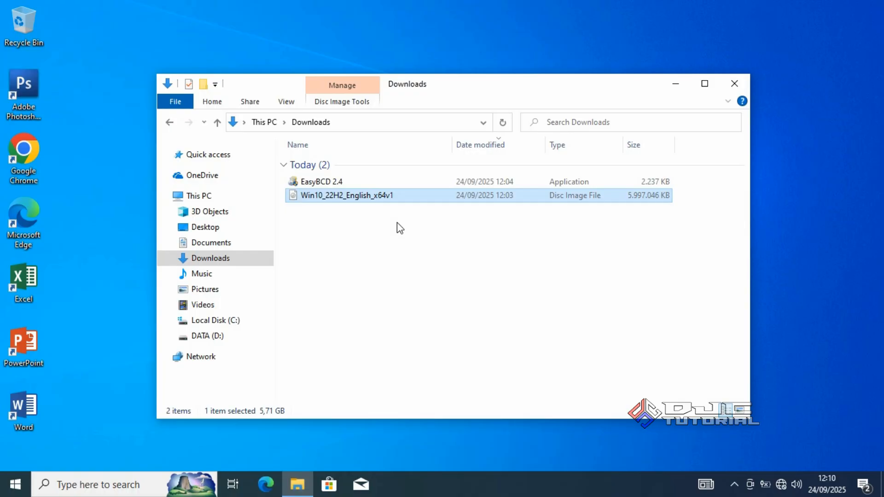
Run the EasyBCD 2.4 installer from Downloads as administrator and allow it past the SmartScreen and permission prompts
{"action": "left_click", "coordinate": [394, 182], "text": "ctrl"}
{"action": "right_click", "coordinate": [395, 185]}
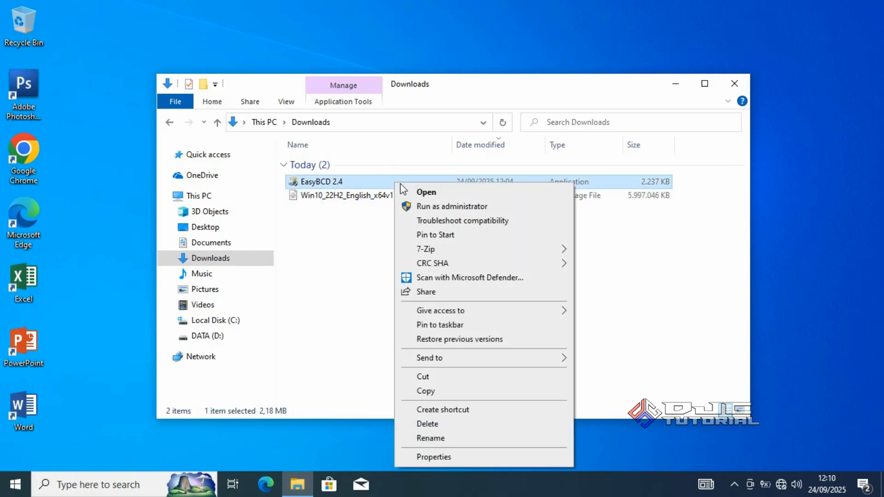
{"action": "left_click", "coordinate": [443, 206]}
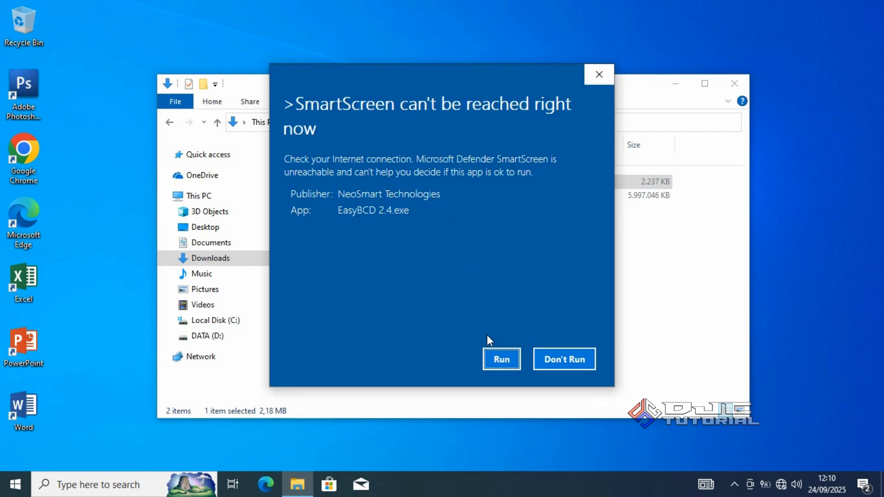
{"action": "left_click", "coordinate": [498, 358]}
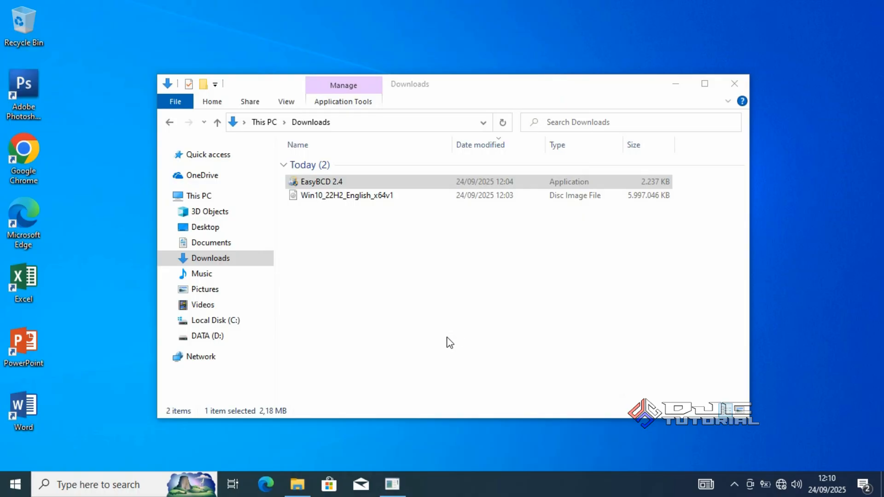
{"action": "left_click", "coordinate": [409, 359]}
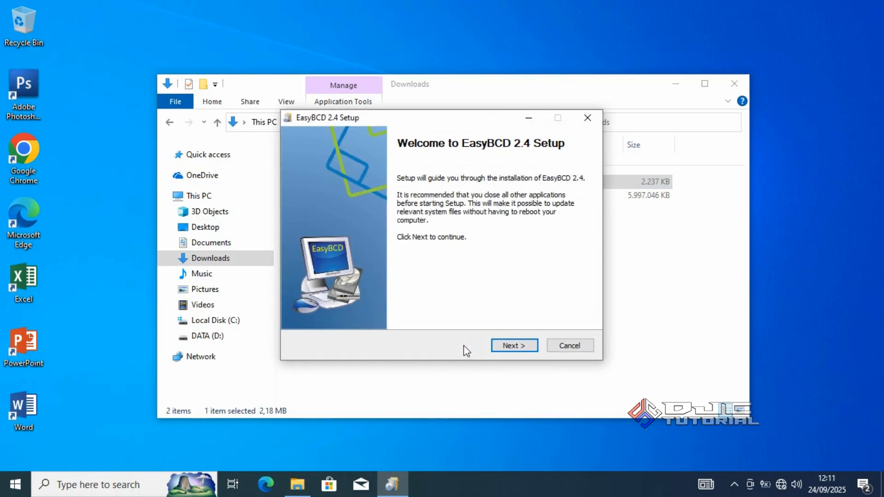
Accept the license and install EasyBCD Core with the Desktop Shortcut into C:\Program Files\NeoSmart Technologies\EasyBCD
{"action": "left_click", "coordinate": [501, 345]}
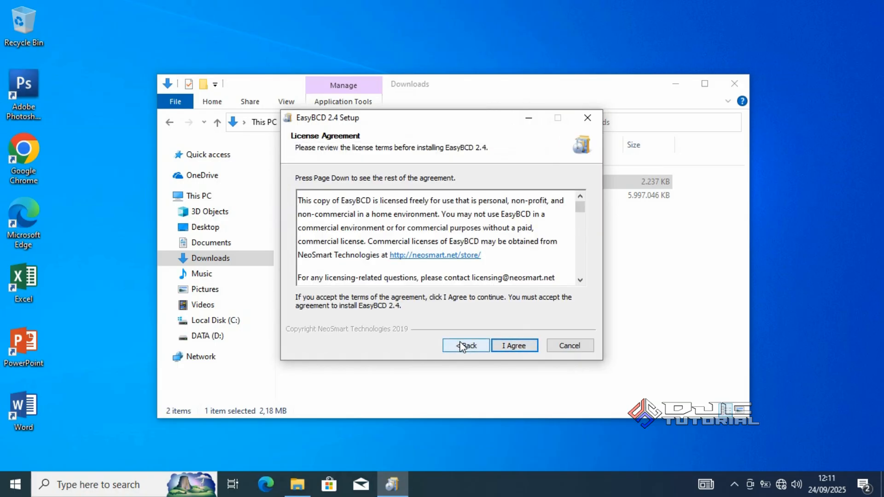
{"action": "left_click", "coordinate": [497, 345]}
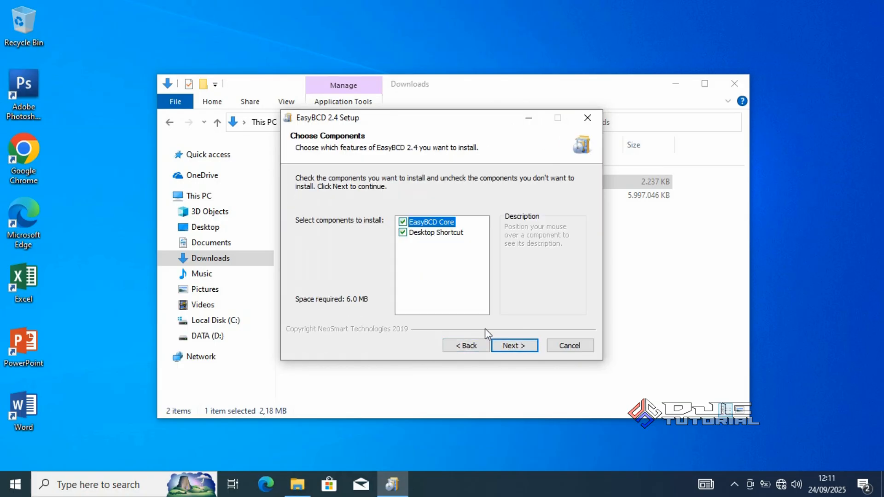
{"action": "left_click", "coordinate": [510, 345]}
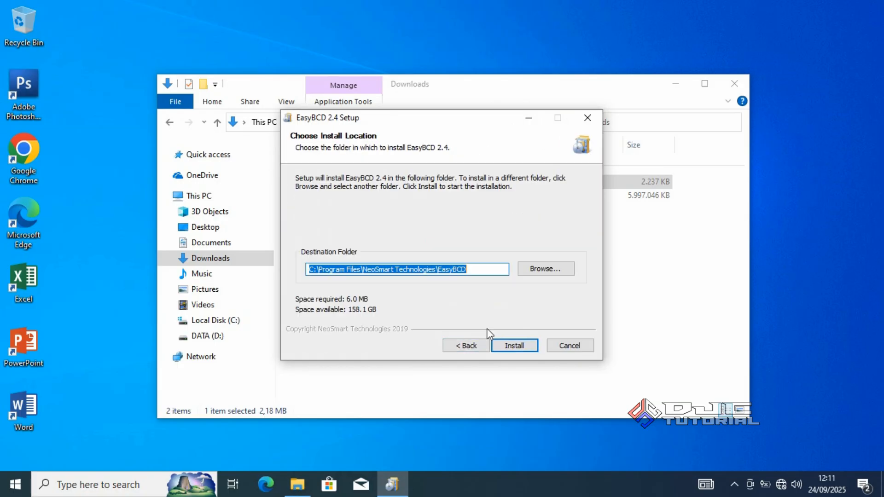
{"action": "left_click", "coordinate": [506, 347]}
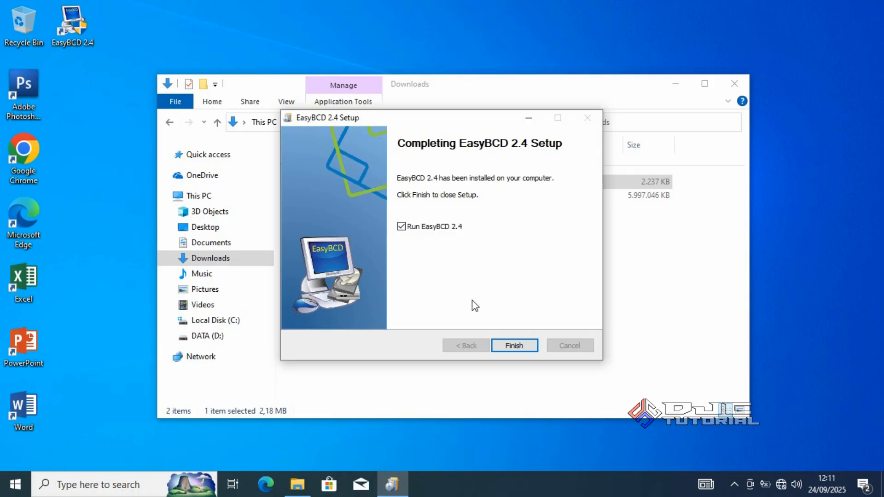
Finish the setup with Run EasyBCD 2.4 enabled, choose English as the language and accept the non-commercial use notice
{"action": "left_click", "coordinate": [506, 346]}
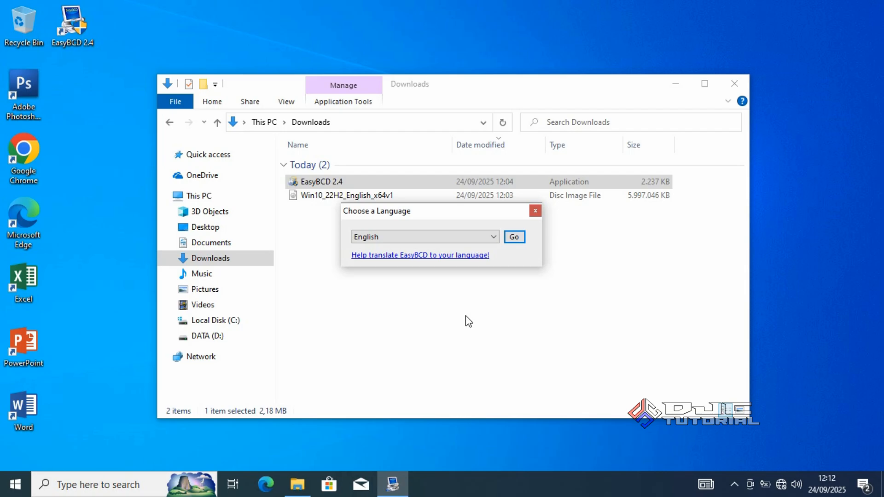
{"action": "left_click", "coordinate": [514, 238]}
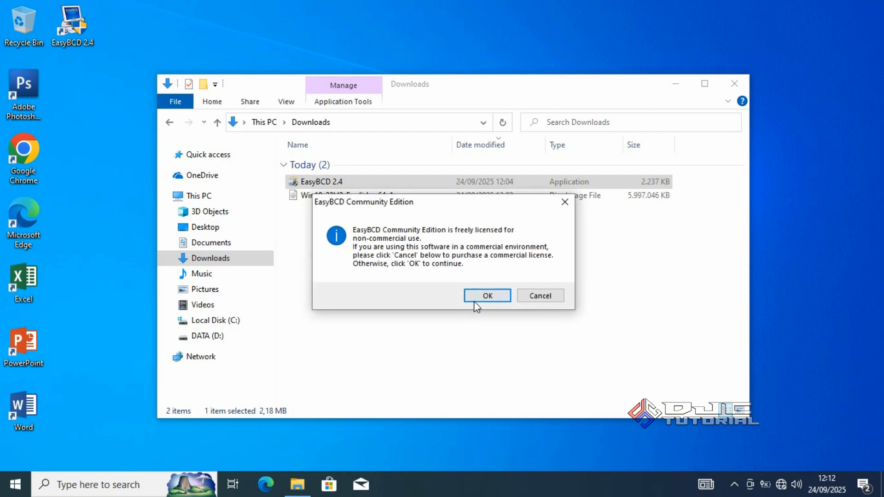
{"action": "left_click", "coordinate": [489, 298]}
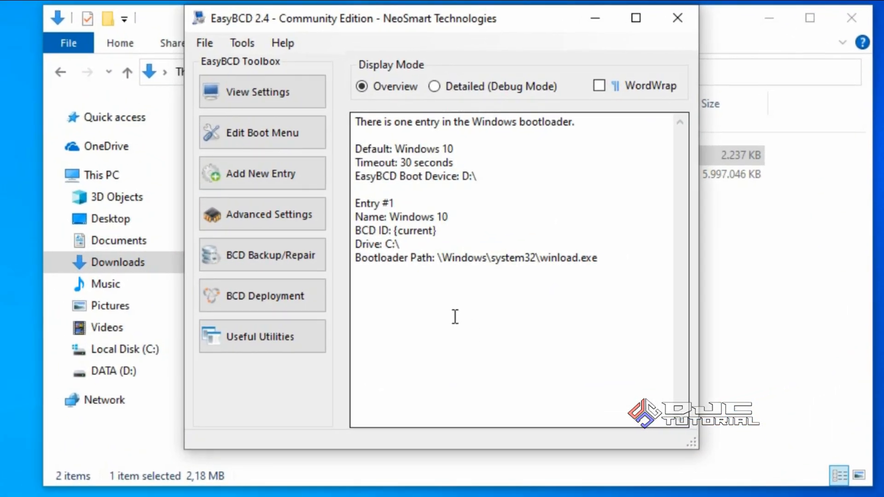
Set up a new WinPE boot entry of type WIM Image (Ramdisk) with the name Win 10 Bootable
{"action": "left_click", "coordinate": [313, 181]}
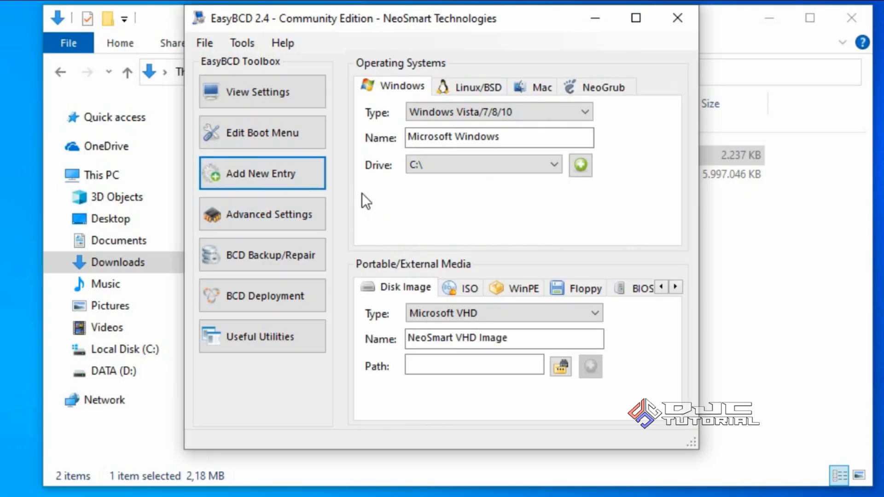
{"action": "left_click", "coordinate": [510, 284]}
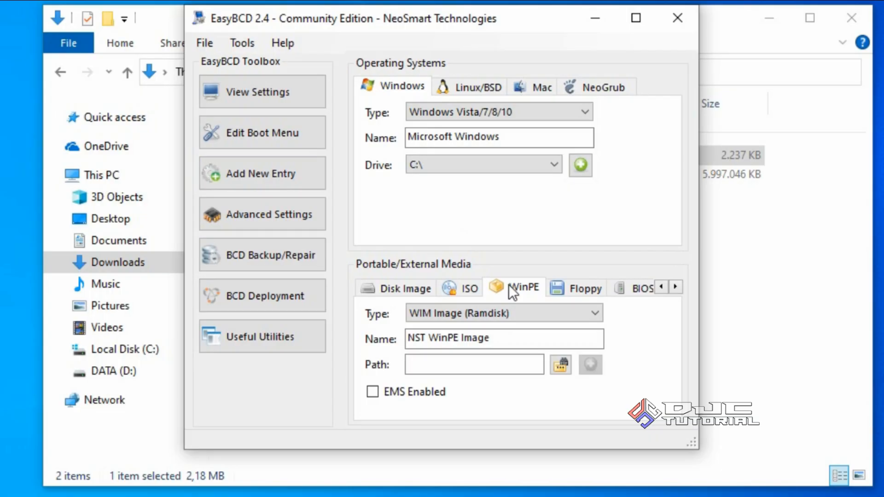
{"action": "left_click_drag", "start_coordinate": [508, 335], "coordinate": [397, 342]}
{"action": "type", "text": "W"}
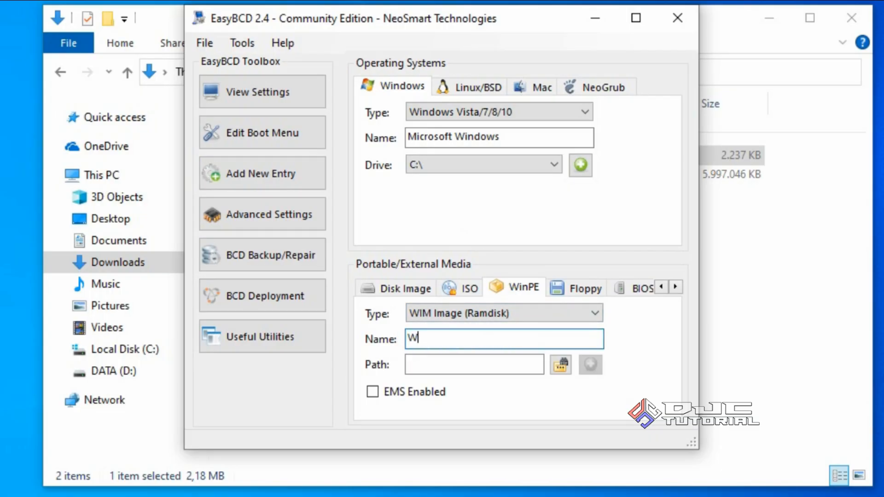
{"action": "type", "text": "in 10 Bootable"}
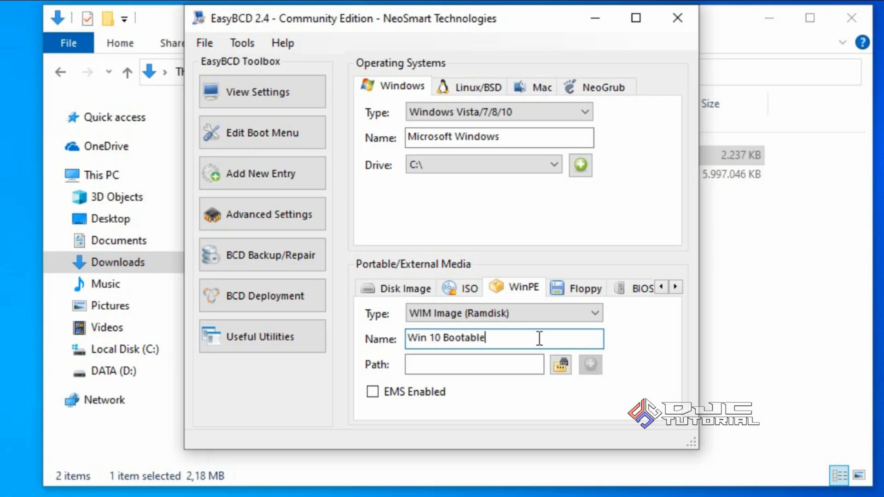
Choose D:\sources\boot.wim as the WinPE image path and add the entry to the bootloader
{"action": "left_click", "coordinate": [557, 363]}
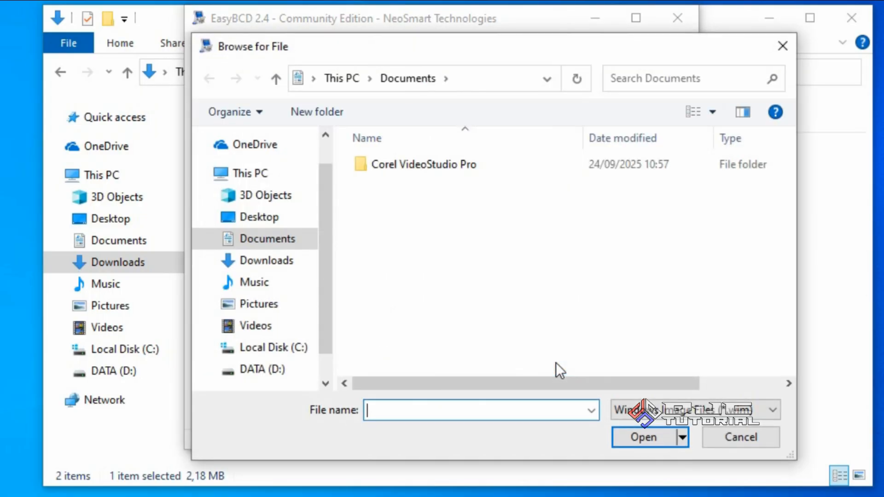
{"action": "left_click", "coordinate": [279, 370]}
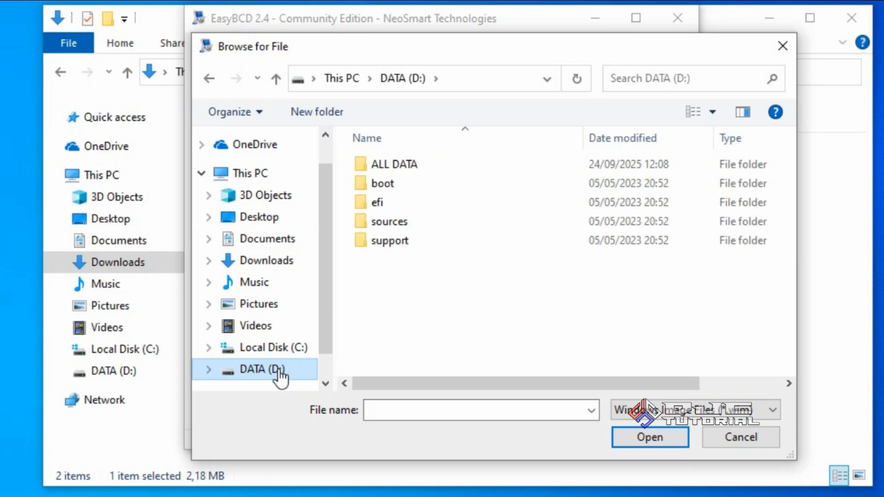
{"action": "left_click", "coordinate": [413, 218]}
{"action": "double_click", "coordinate": [412, 219]}
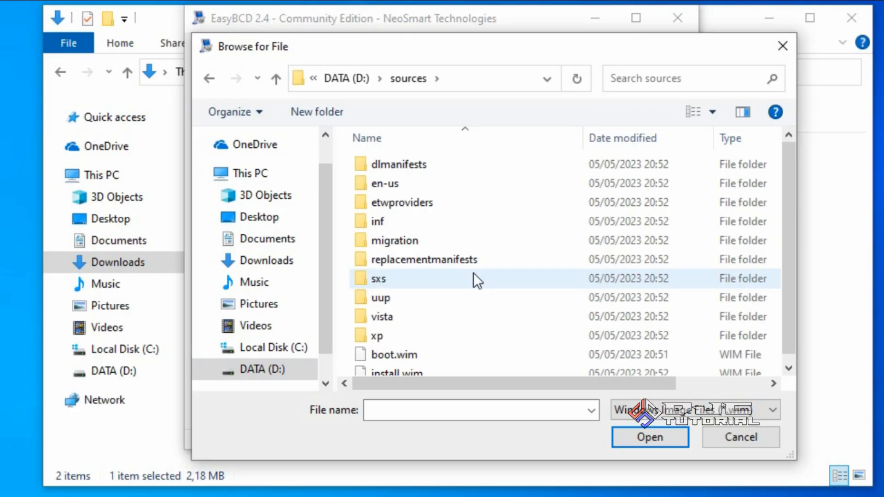
{"action": "left_click", "coordinate": [488, 355]}
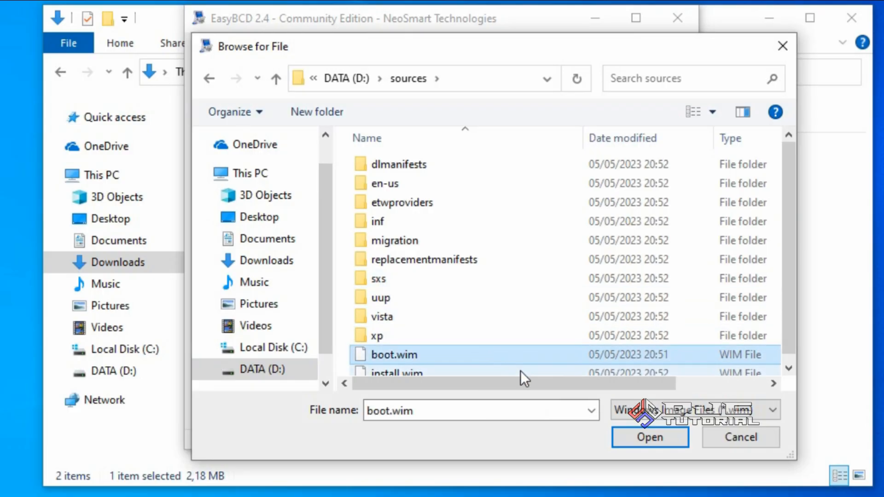
{"action": "left_click", "coordinate": [633, 435]}
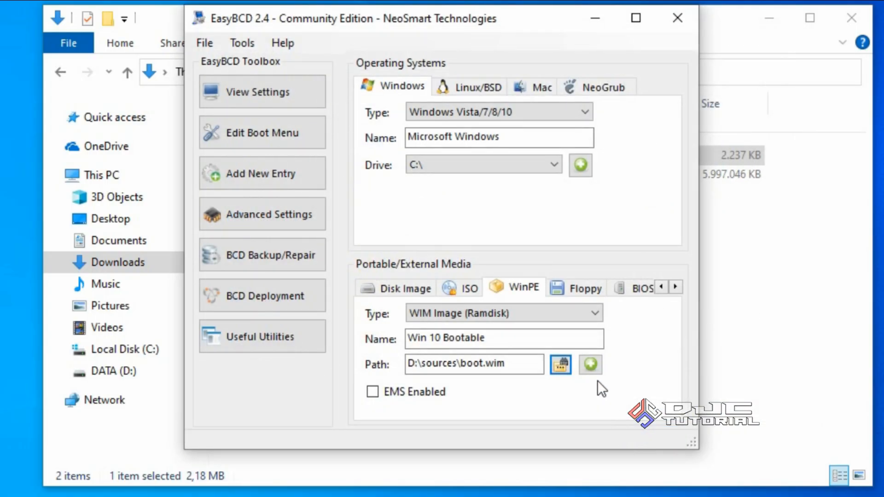
{"action": "left_click", "coordinate": [591, 367]}
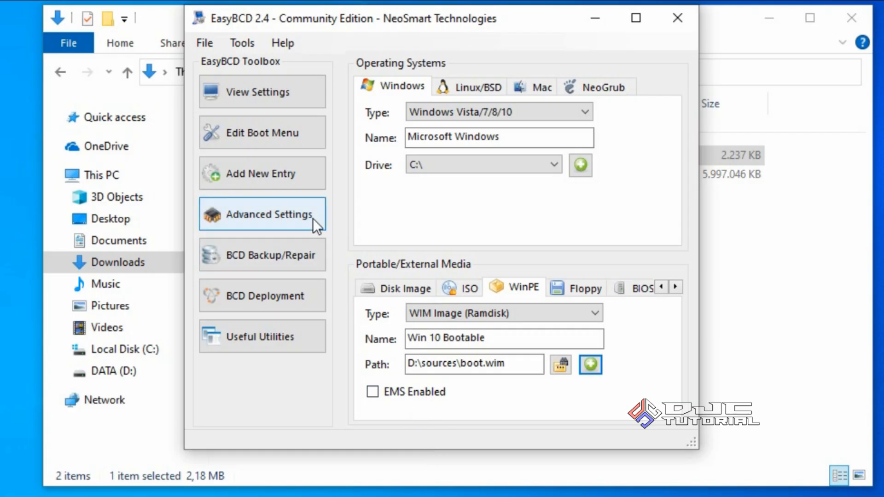
Check the entries in EasyBCD's boot menu editor and in the boot list of Windows System Configuration, then close System Configuration
{"action": "left_click", "coordinate": [296, 139]}
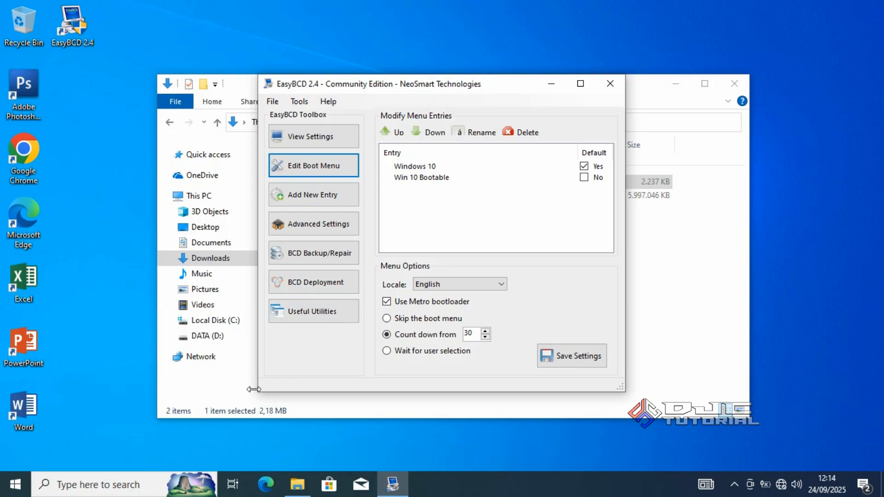
{"action": "left_click", "coordinate": [152, 483]}
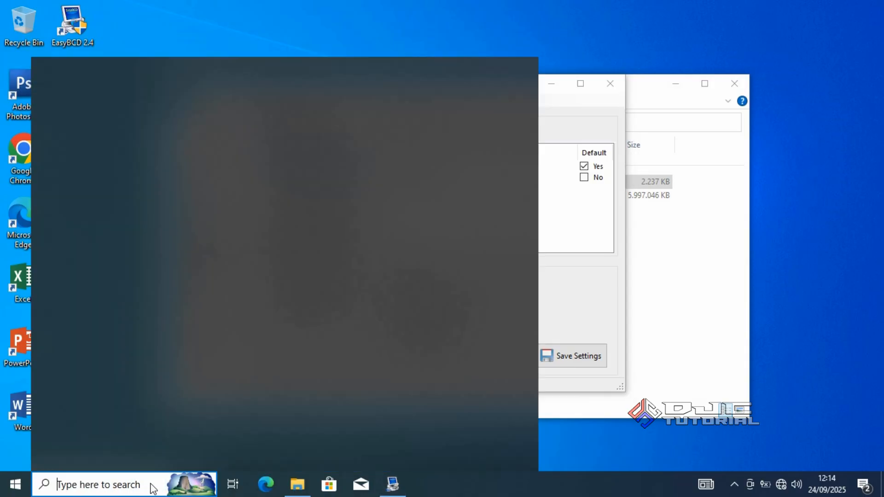
{"action": "type", "text": "system"}
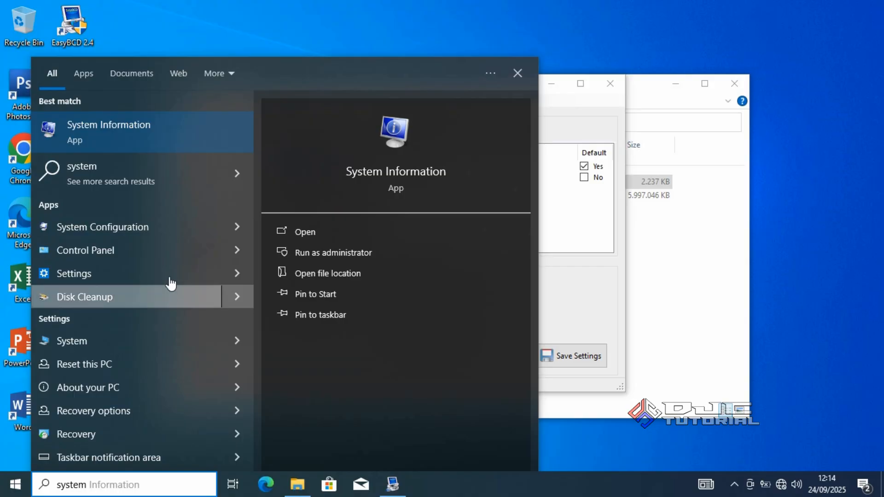
{"action": "left_click", "coordinate": [162, 228]}
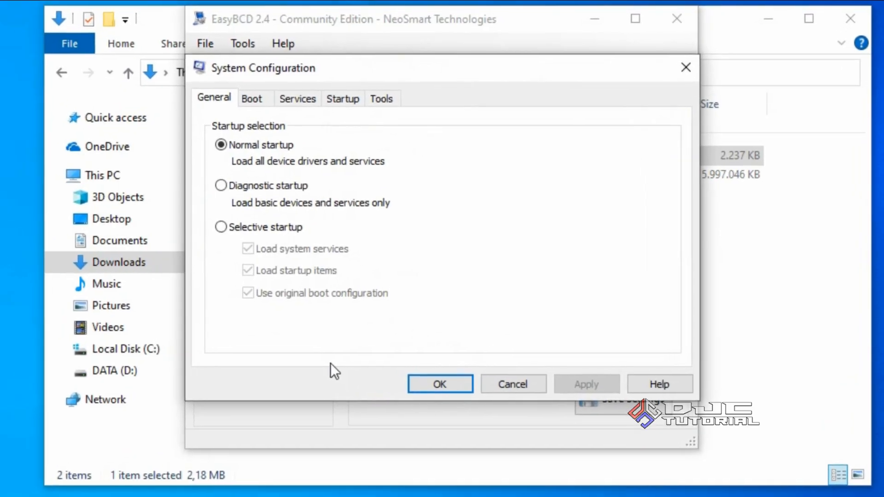
{"action": "left_click", "coordinate": [252, 99]}
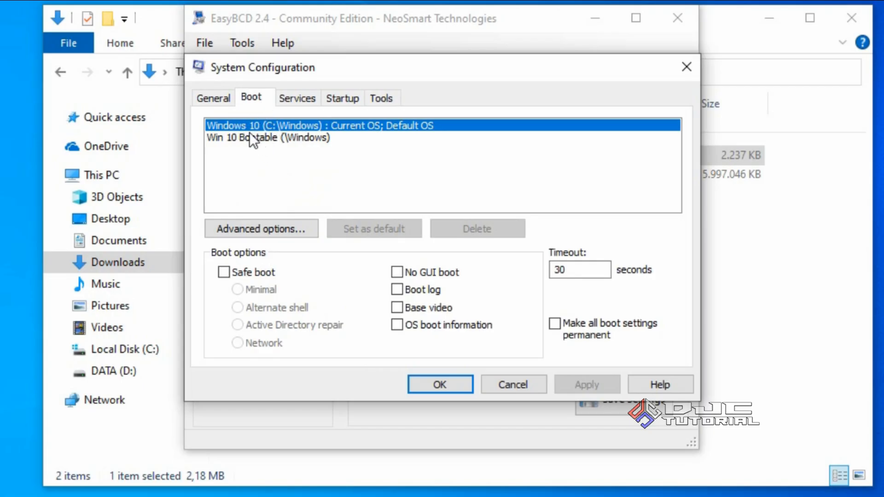
{"action": "left_click", "coordinate": [282, 137]}
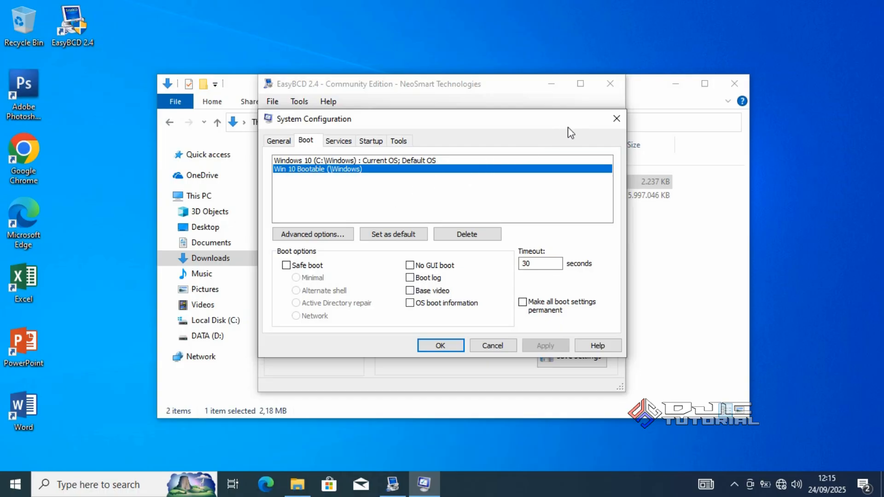
{"action": "left_click", "coordinate": [615, 120]}
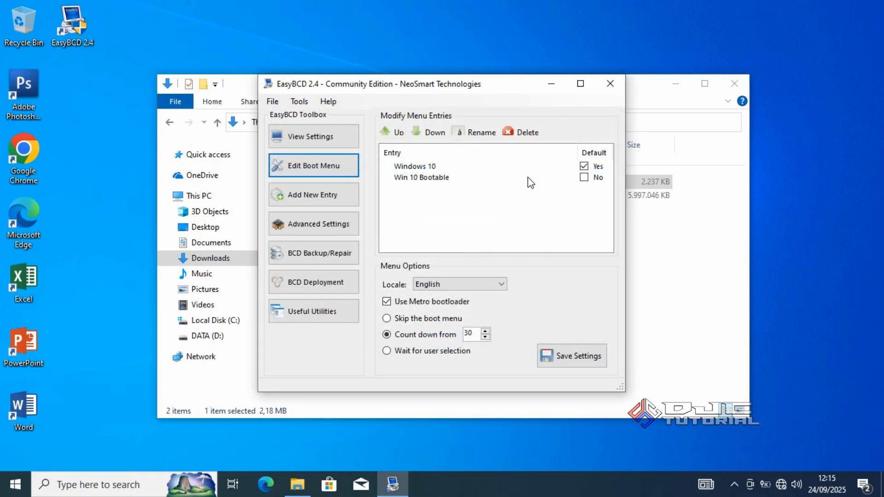
Close EasyBCD, declining the Easy Recovery Essentials offer, and check the contents of the D: drive before closing File Explorer
{"action": "left_click", "coordinate": [611, 84]}
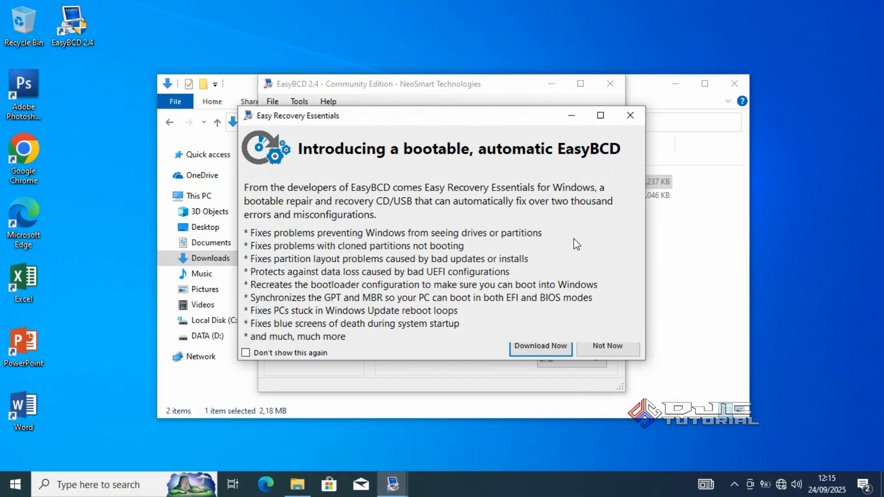
{"action": "left_click", "coordinate": [603, 349]}
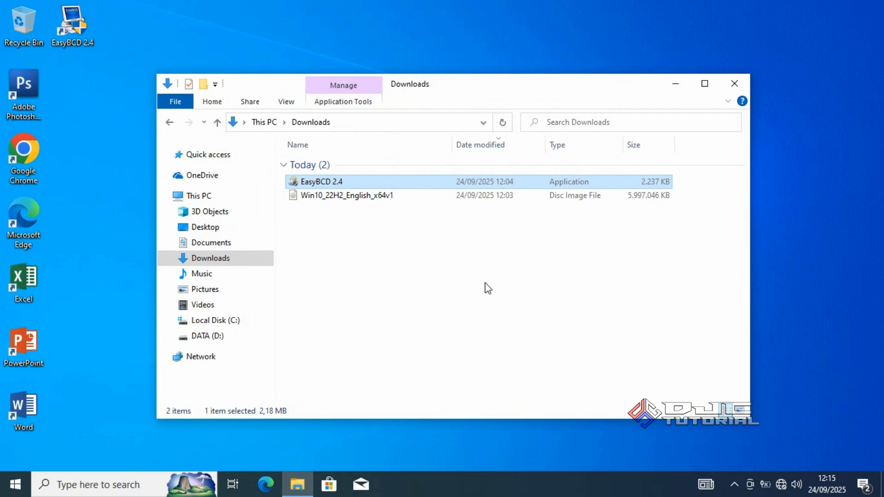
{"action": "left_click", "coordinate": [236, 335]}
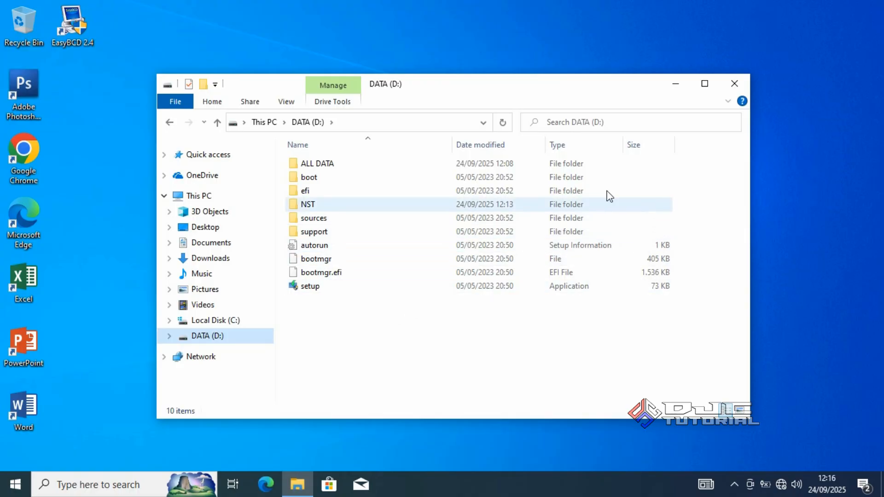
{"action": "left_click", "coordinate": [732, 85]}
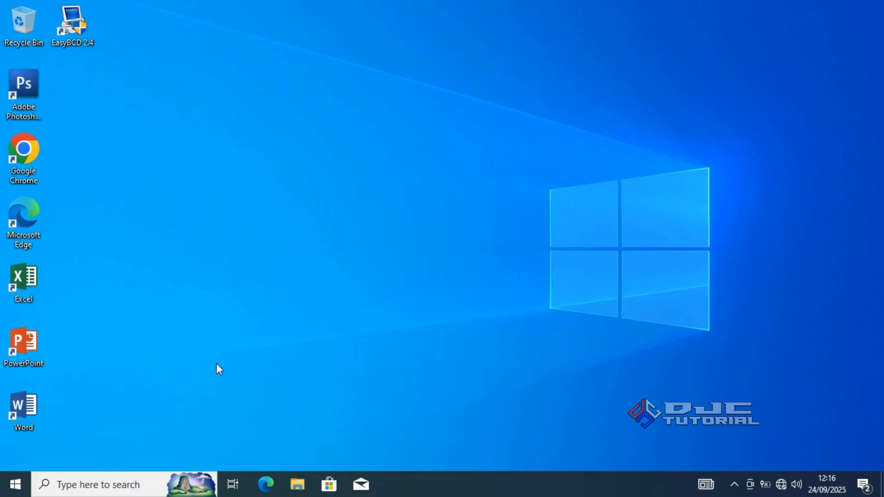
Restart the computer to reach the operating system selection screen
{"action": "left_click", "coordinate": [20, 485]}
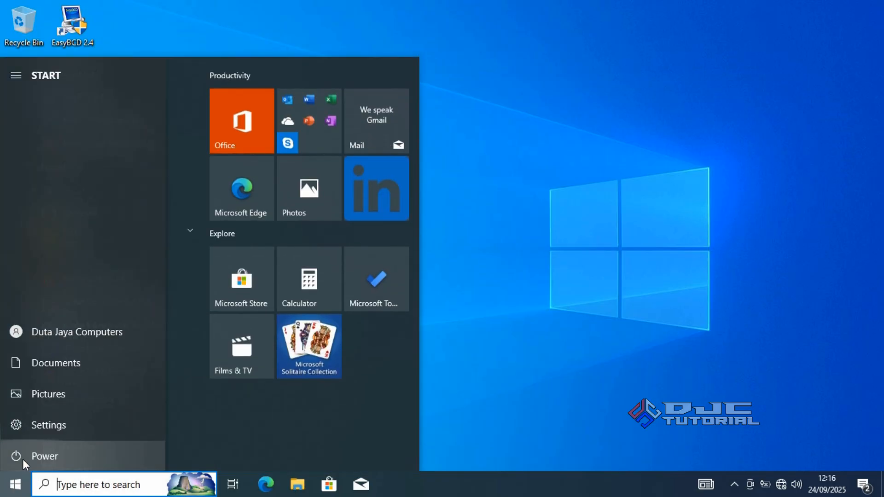
{"action": "left_click", "coordinate": [23, 460]}
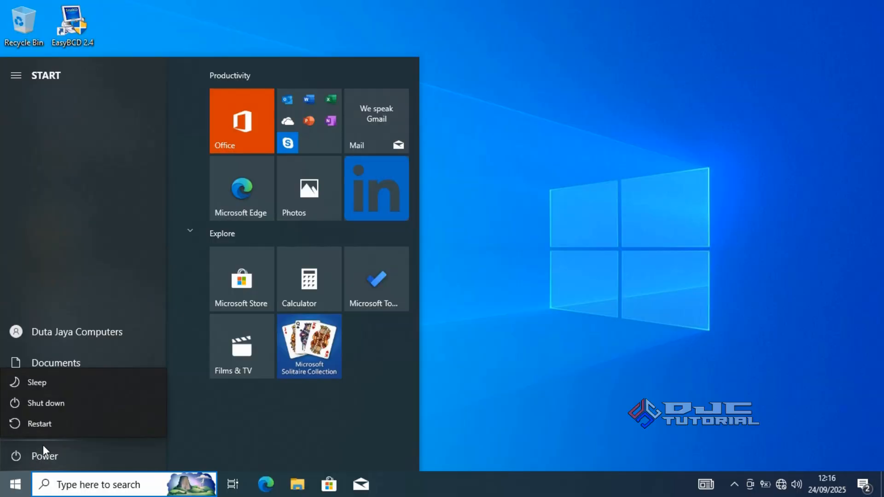
{"action": "left_click", "coordinate": [68, 425]}
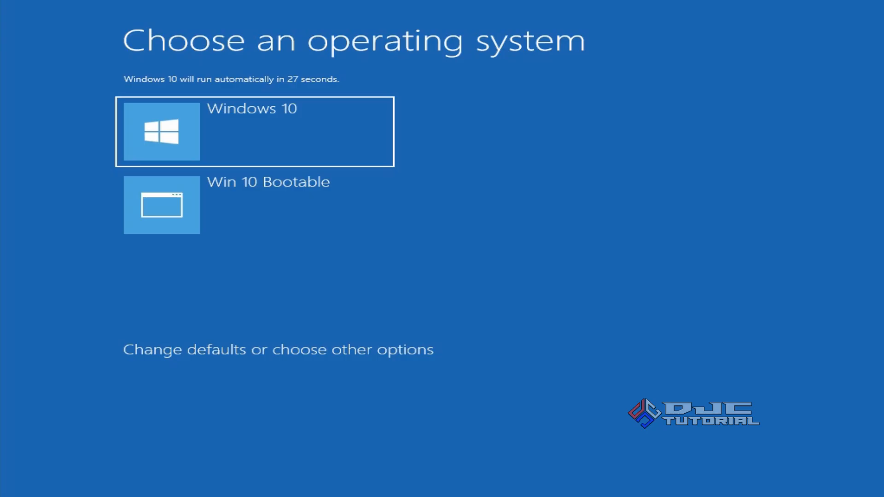
Boot the Win 10 Bootable entry and continue Windows Setup with the time and currency format set to Indonesian (Indonesia)
{"action": "key", "text": "Down"}
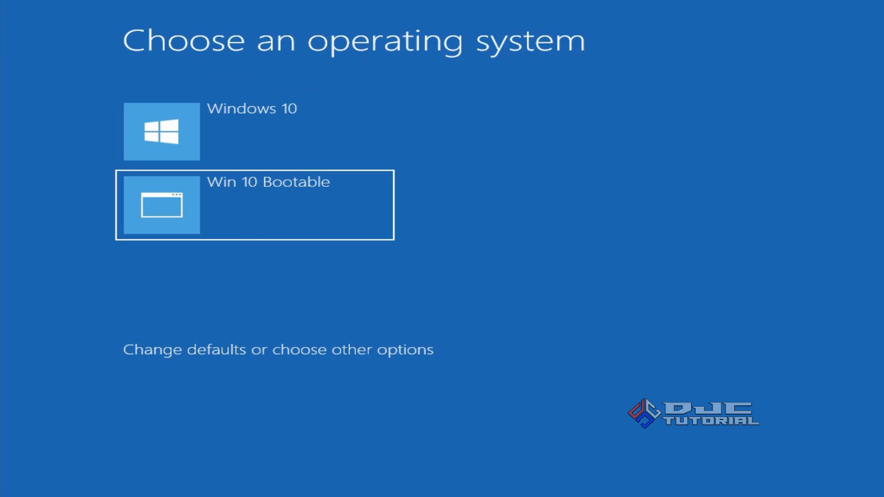
{"action": "key", "text": "Return"}
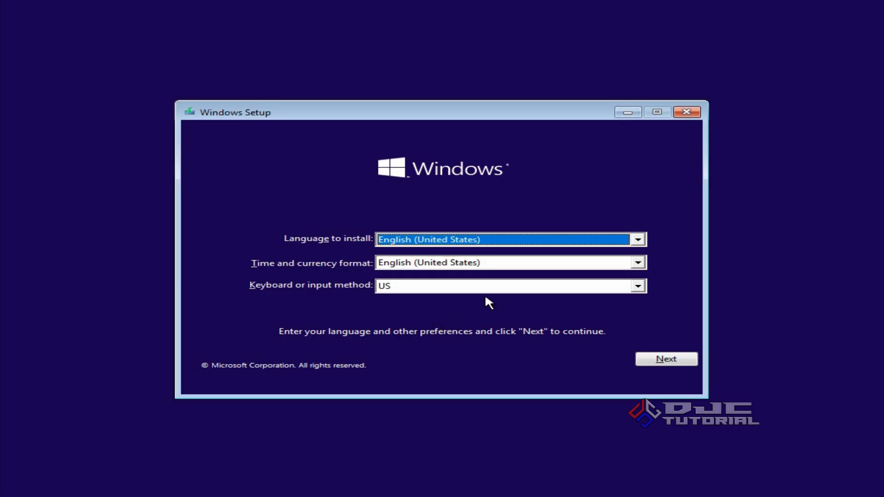
{"action": "left_click", "coordinate": [533, 265]}
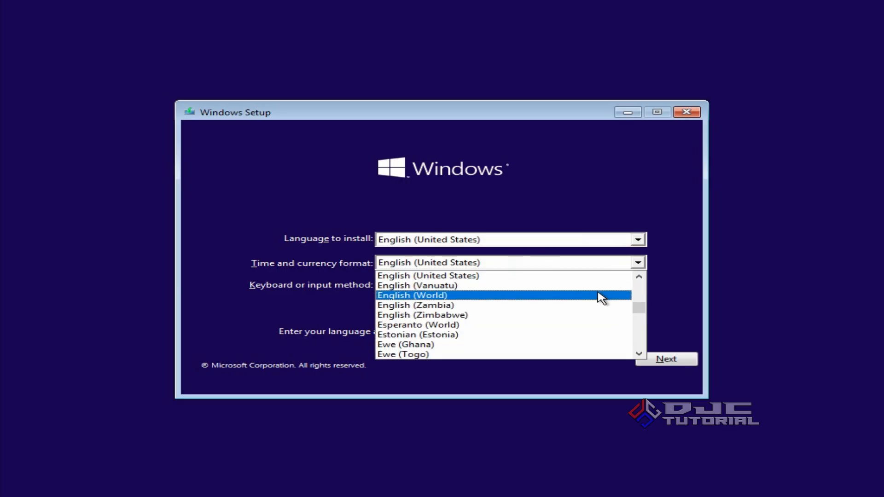
{"action": "left_click_drag", "start_coordinate": [640, 312], "coordinate": [641, 319]}
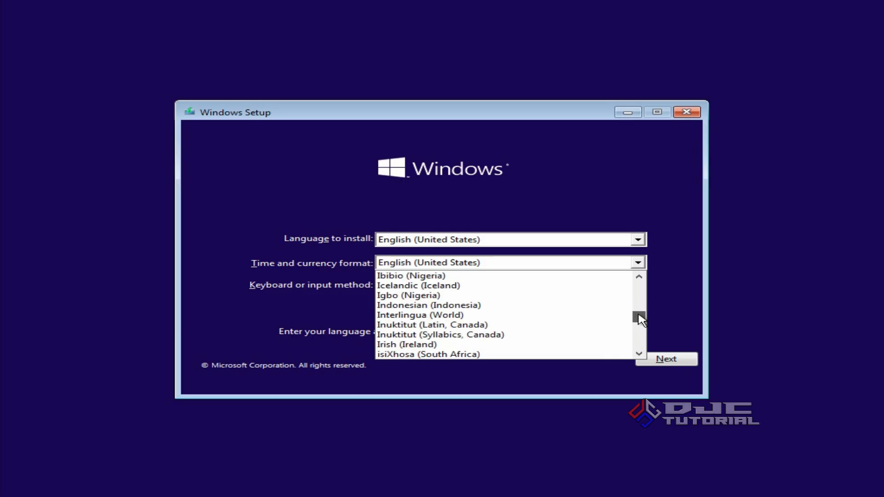
{"action": "left_click", "coordinate": [554, 305]}
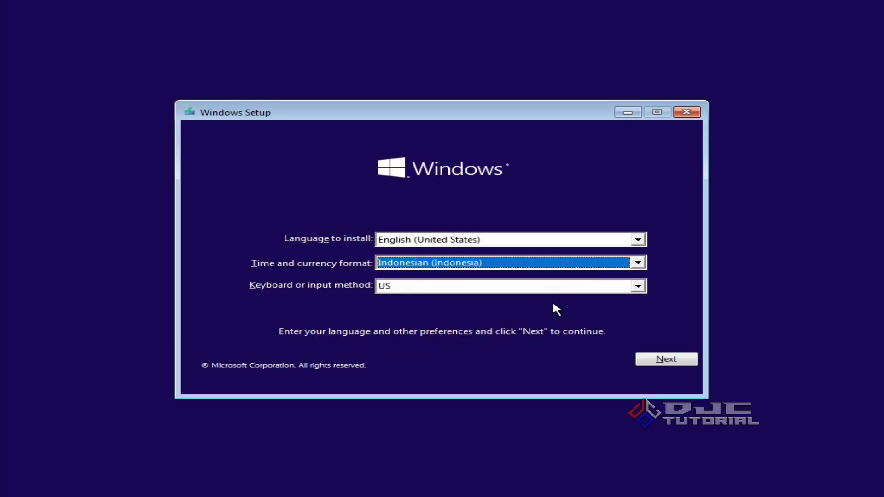
{"action": "left_click", "coordinate": [649, 358]}
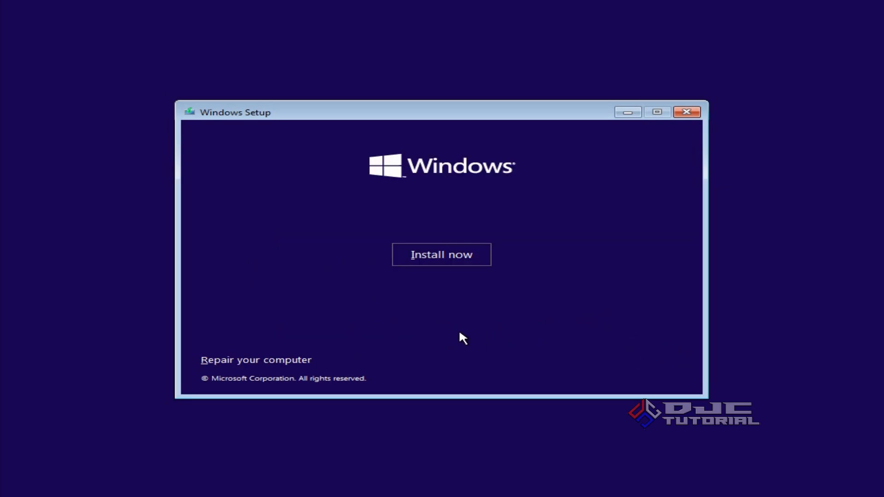
Start the installation without a product key and choose Windows 10 Pro as the edition
{"action": "left_click", "coordinate": [456, 261]}
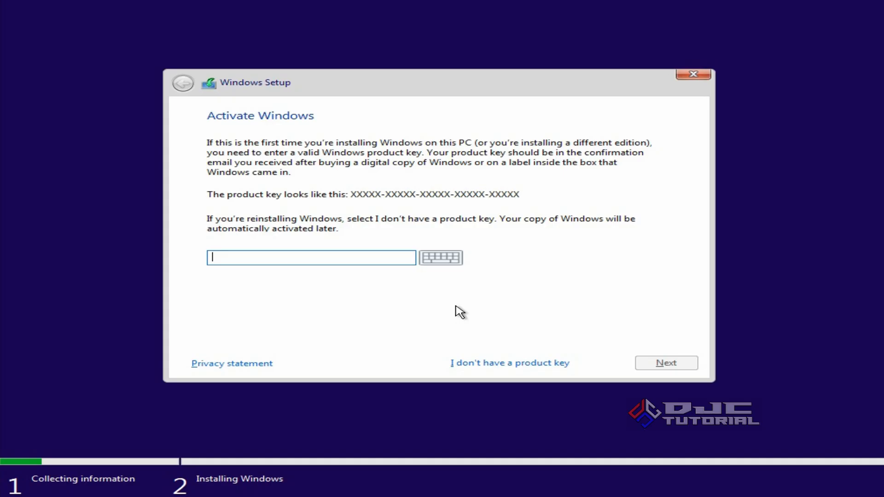
{"action": "left_click", "coordinate": [495, 362]}
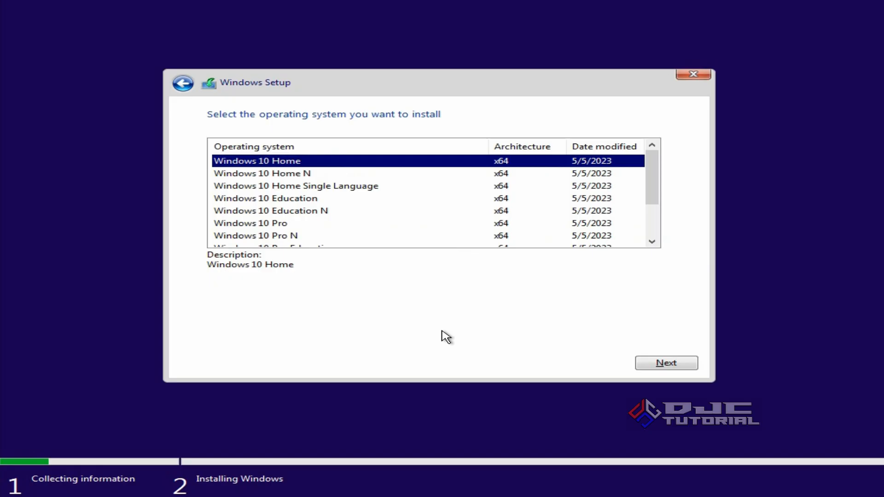
{"action": "mouse_move", "coordinate": [649, 199]}
{"action": "left_mouse_down"}
{"action": "mouse_move", "coordinate": [657, 252]}
{"action": "mouse_move", "coordinate": [654, 185]}
{"action": "left_mouse_up"}
{"action": "left_click", "coordinate": [372, 225]}
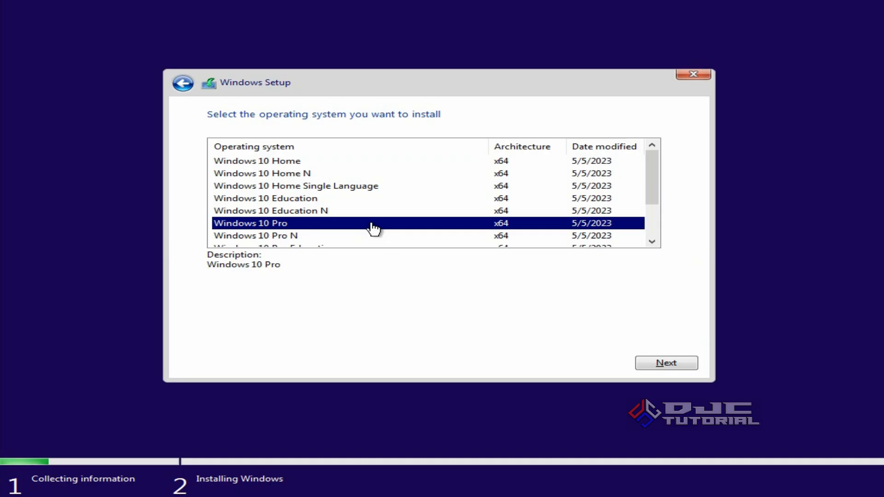
{"action": "left_click", "coordinate": [645, 363]}
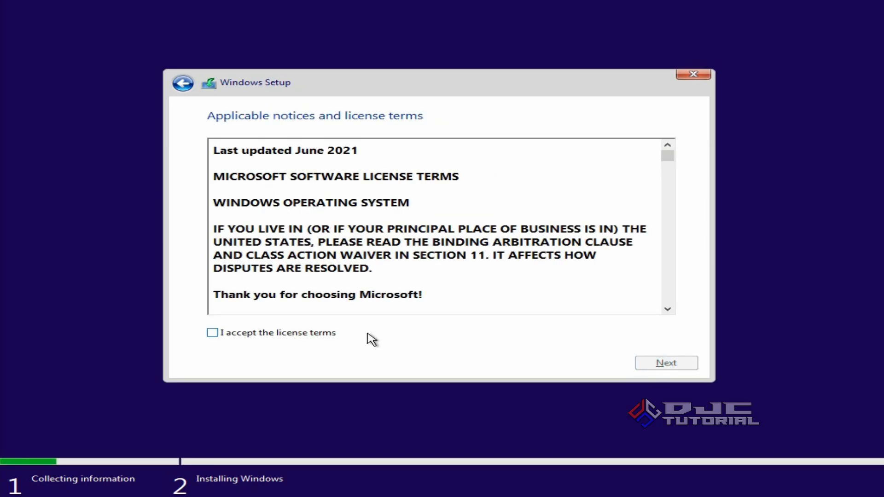
Accept the license terms and choose the Custom: Install Windows only (advanced) installation type
{"action": "left_click", "coordinate": [218, 334]}
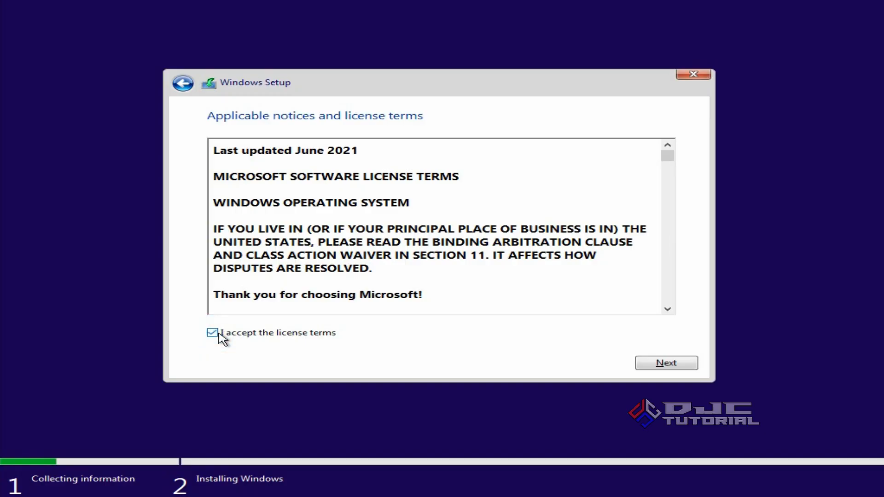
{"action": "left_click", "coordinate": [644, 364]}
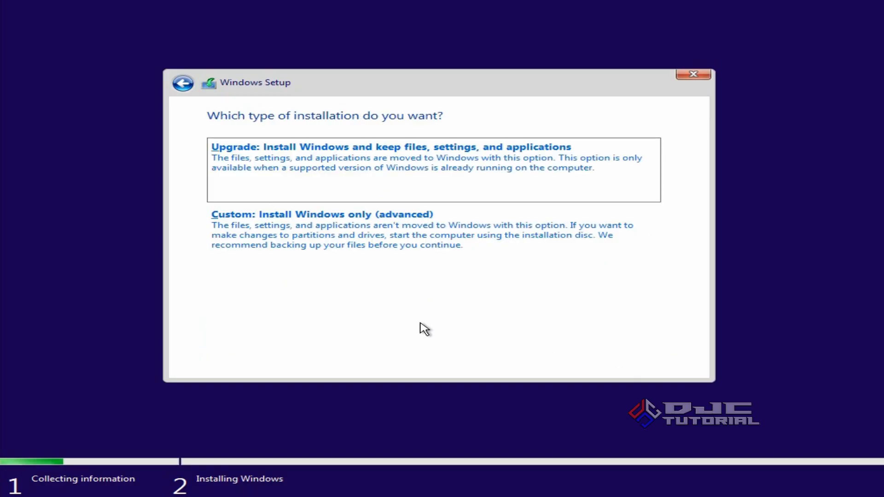
{"action": "left_click", "coordinate": [412, 252]}
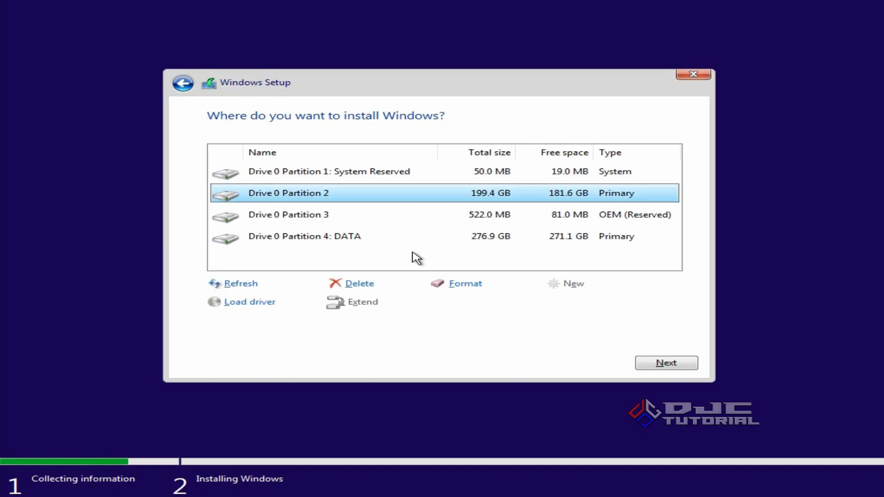
Review the Drive 0 partitions and format partitions 1, 2 and 3, sparing the DATA partition
{"action": "left_click", "coordinate": [349, 173]}
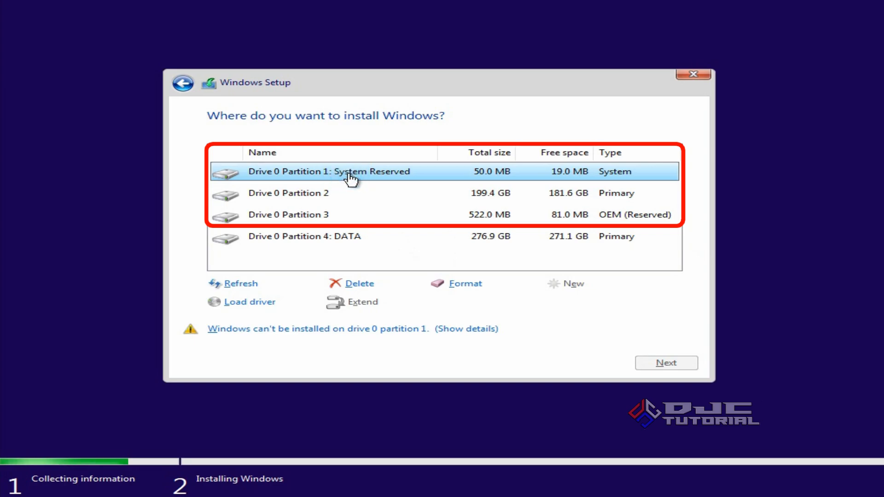
{"action": "left_click", "coordinate": [349, 220]}
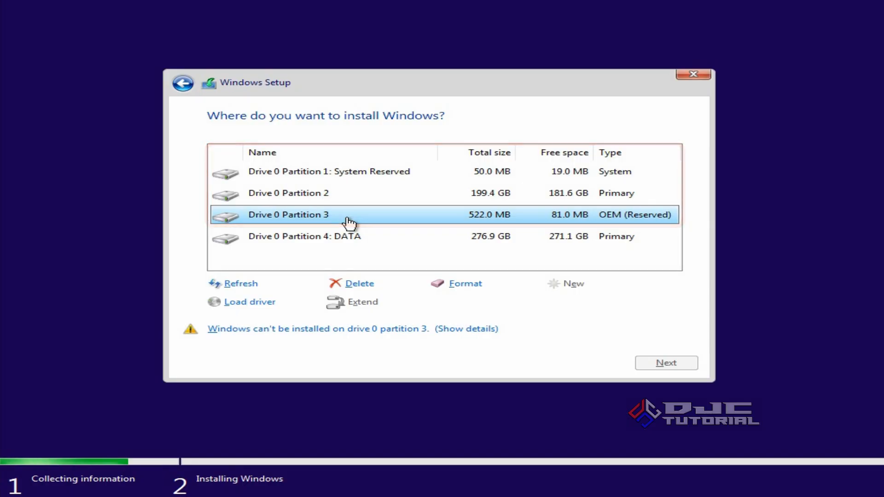
{"action": "left_click", "coordinate": [389, 241]}
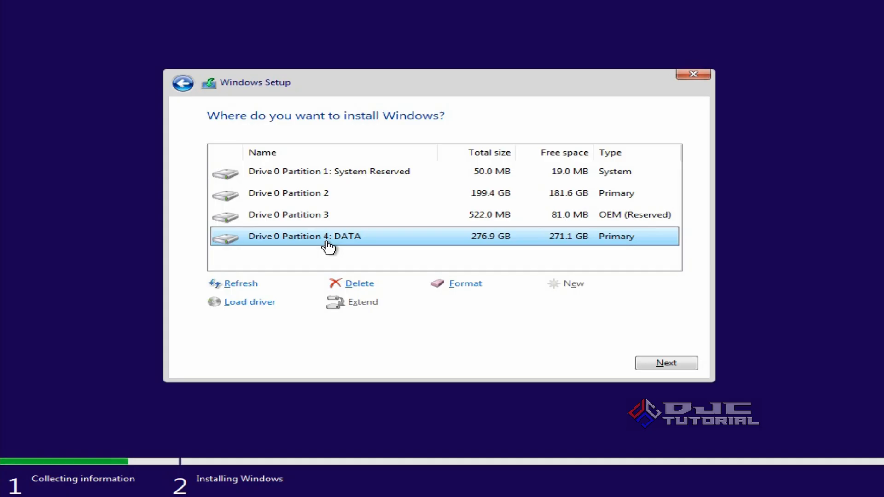
{"action": "left_click", "coordinate": [330, 179]}
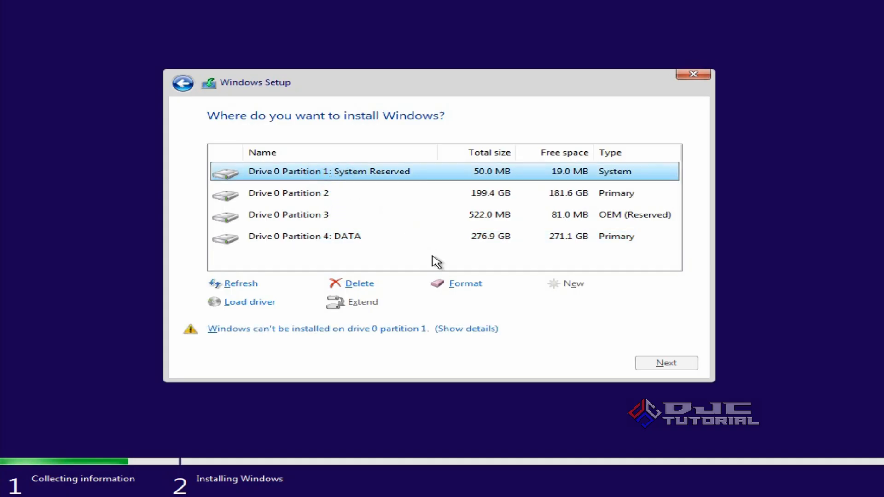
{"action": "left_click", "coordinate": [453, 285]}
{"action": "left_click", "coordinate": [534, 308]}
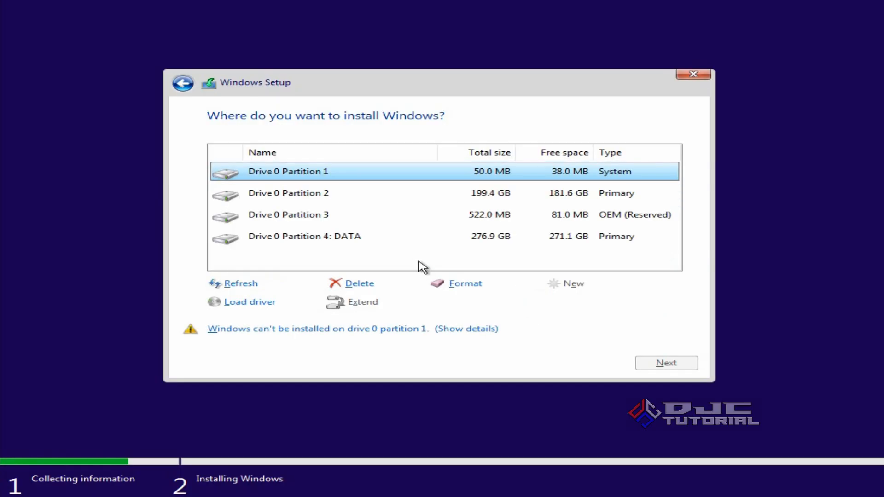
{"action": "left_click", "coordinate": [325, 195]}
{"action": "left_click", "coordinate": [466, 284]}
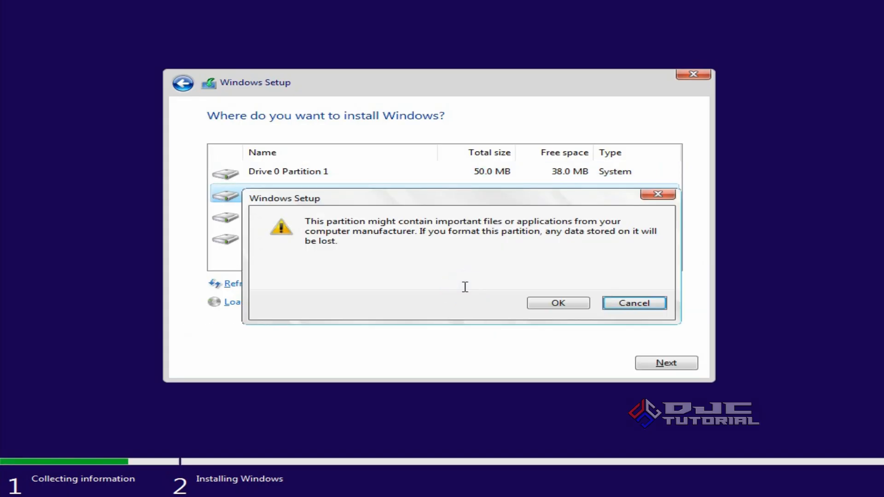
{"action": "left_click", "coordinate": [547, 304]}
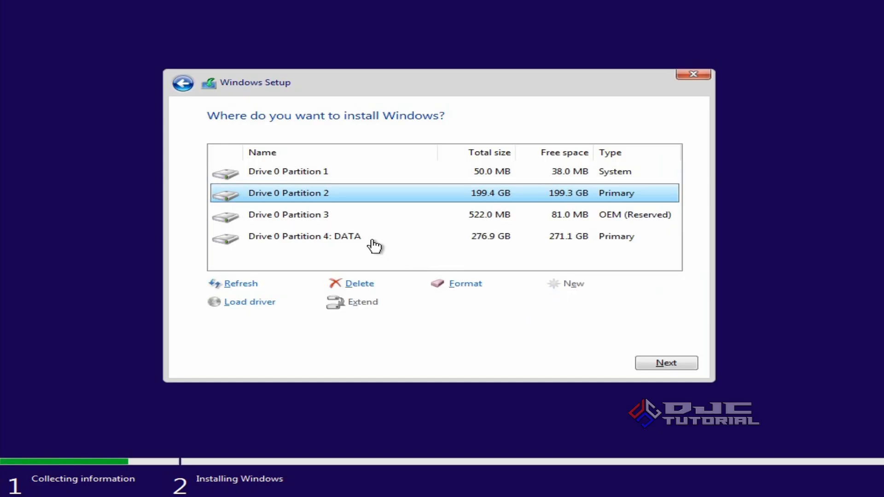
{"action": "left_click", "coordinate": [328, 221]}
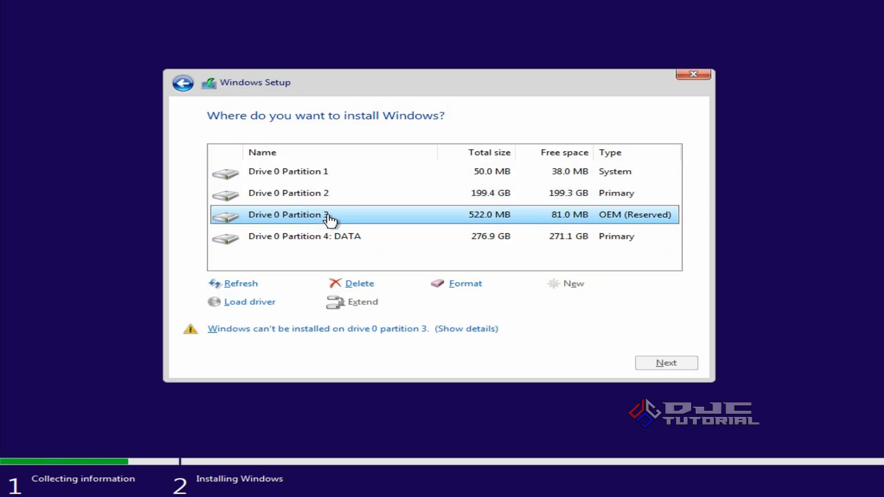
{"action": "left_click", "coordinate": [462, 283]}
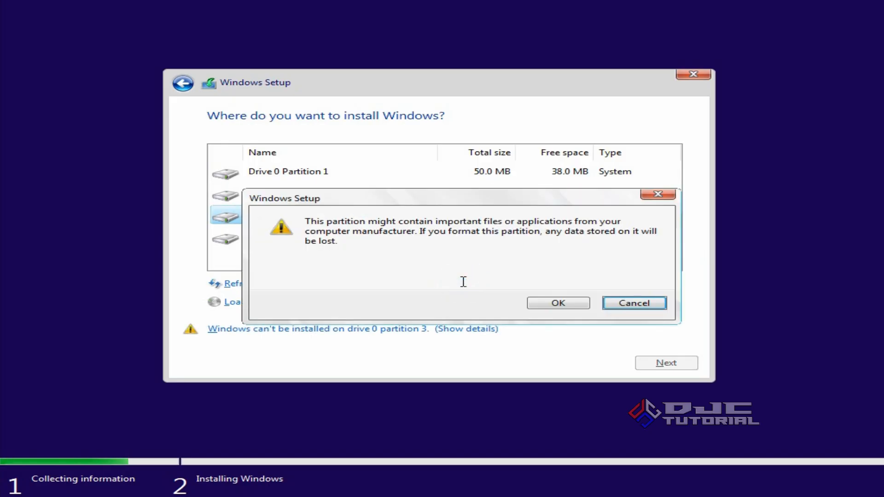
{"action": "left_click", "coordinate": [538, 304]}
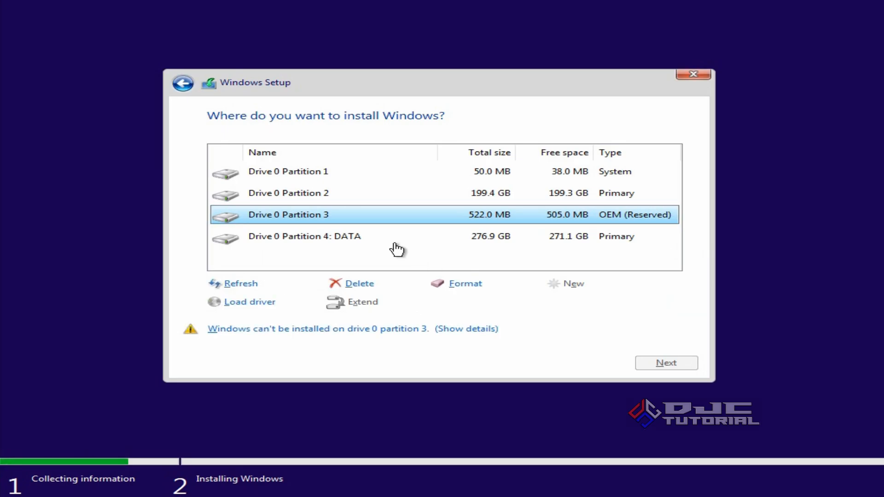
Delete the 50 MB System, 199.4 GB Primary and 522 MB OEM (Reserved) partitions from Drive 0, keeping the DATA partition
{"action": "left_click", "coordinate": [328, 177]}
{"action": "left_click", "coordinate": [360, 283]}
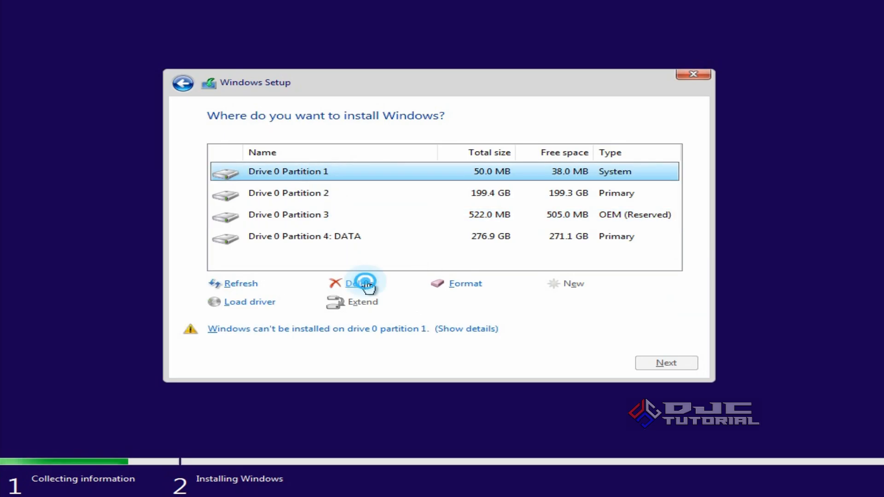
{"action": "left_click", "coordinate": [542, 302]}
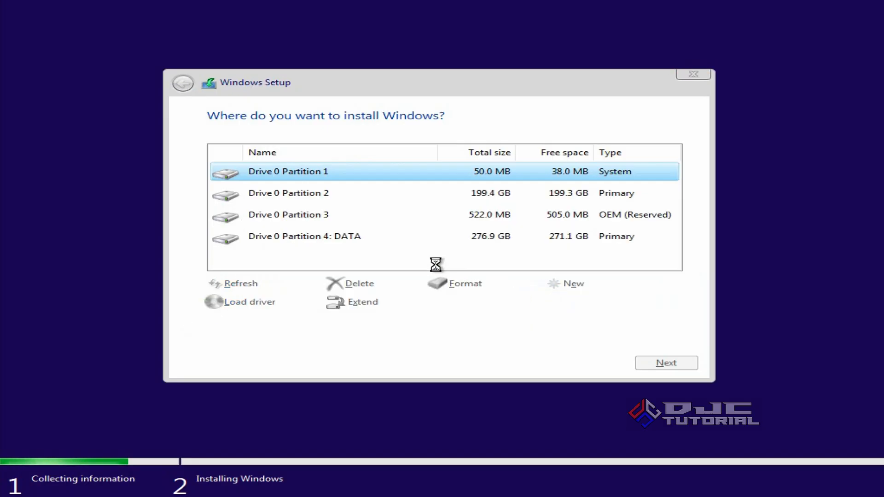
{"action": "left_click", "coordinate": [333, 194]}
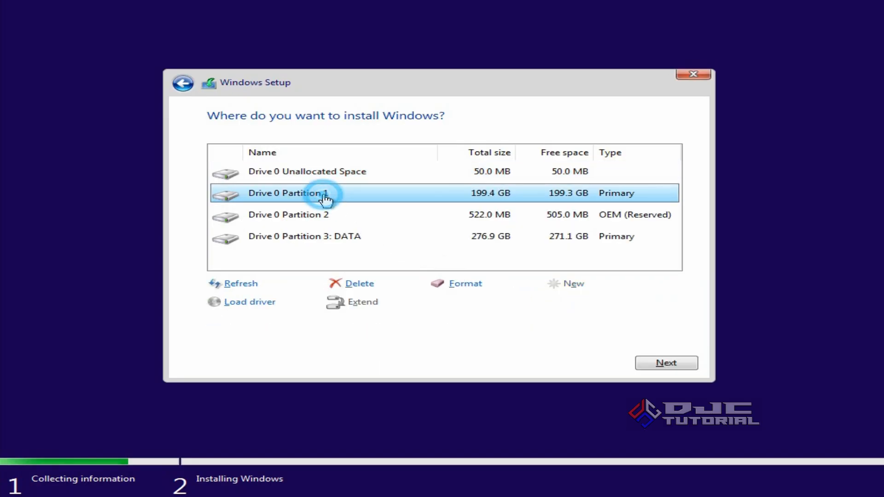
{"action": "left_click", "coordinate": [357, 282]}
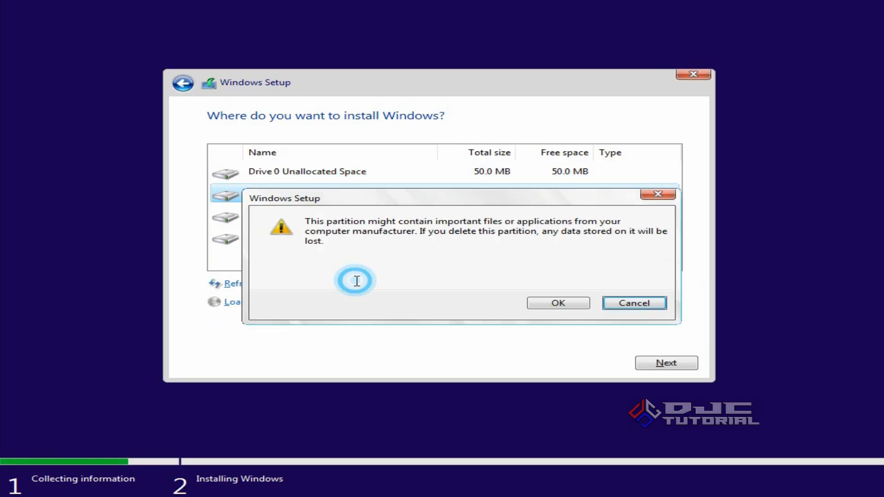
{"action": "left_click", "coordinate": [546, 304]}
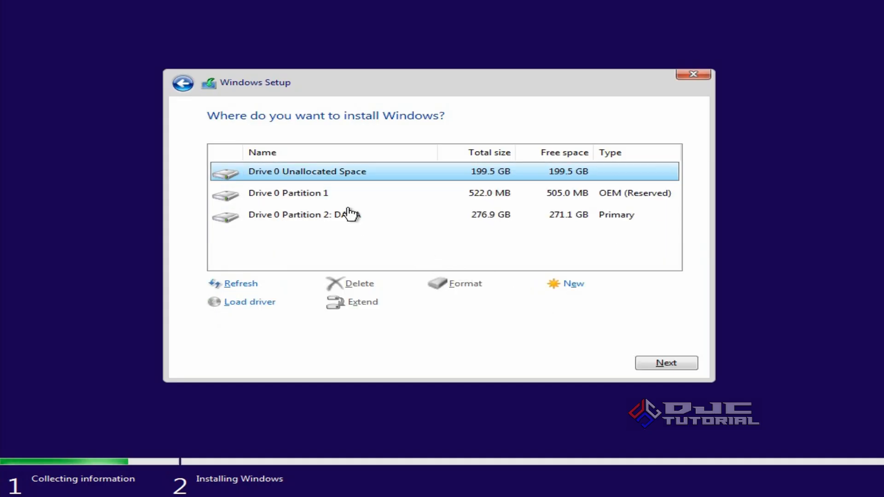
{"action": "left_click", "coordinate": [323, 193]}
{"action": "left_click", "coordinate": [358, 286]}
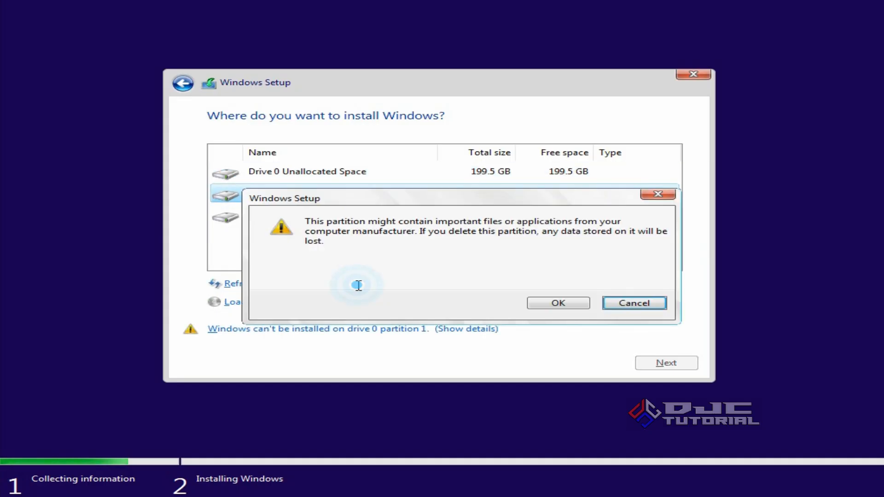
{"action": "left_click", "coordinate": [545, 304]}
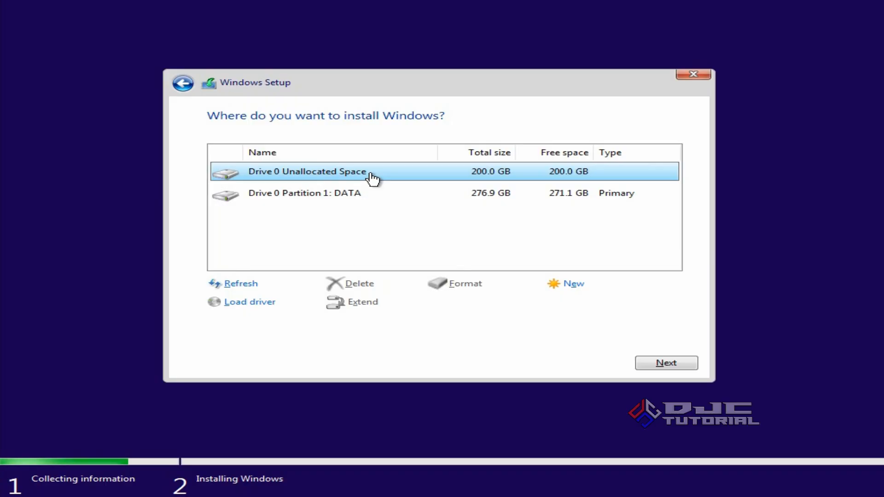
Create a 204799 MB partition in the unallocated space, allowing the additional system partitions, and install Windows on the new primary partition
{"action": "left_click", "coordinate": [560, 285]}
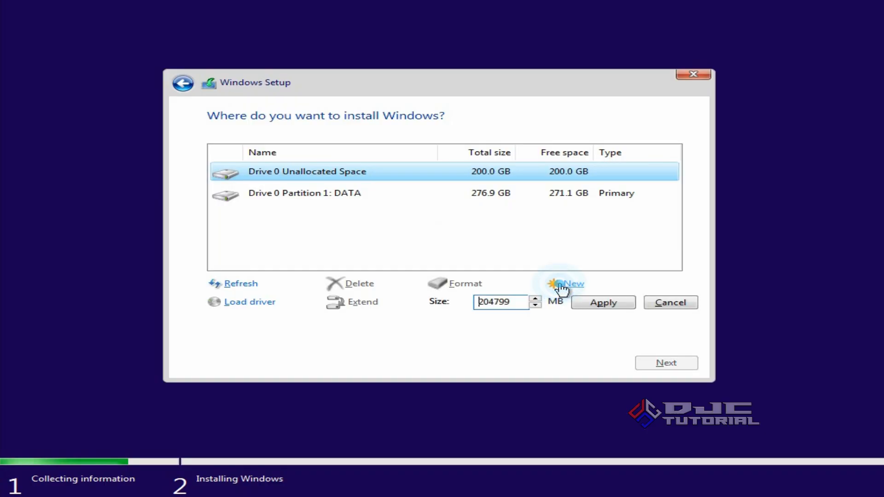
{"action": "left_click", "coordinate": [594, 304]}
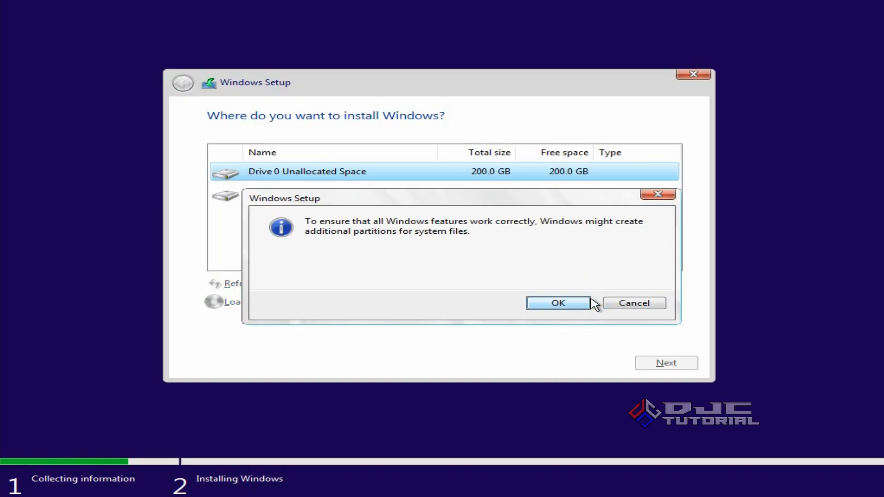
{"action": "left_click", "coordinate": [561, 304]}
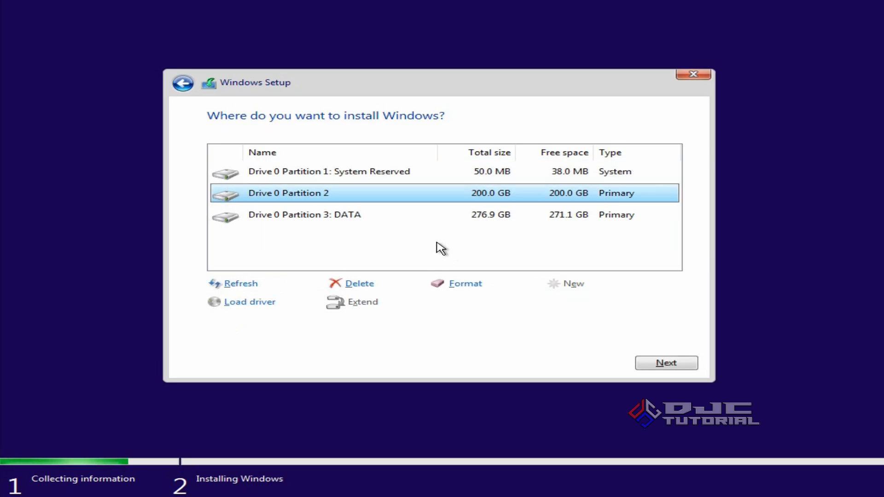
{"action": "left_click", "coordinate": [650, 365]}
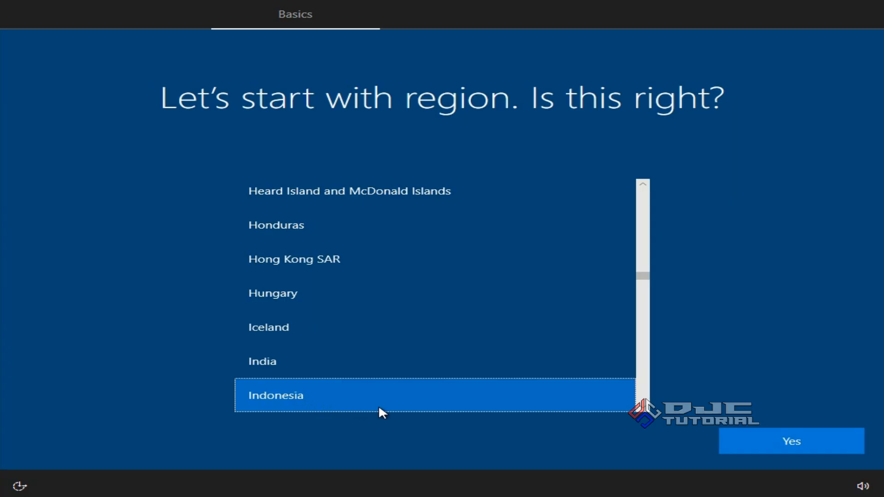
Confirm Indonesia as the region and US as the keyboard layout, skipping the second keyboard layout
{"action": "left_click", "coordinate": [755, 446]}
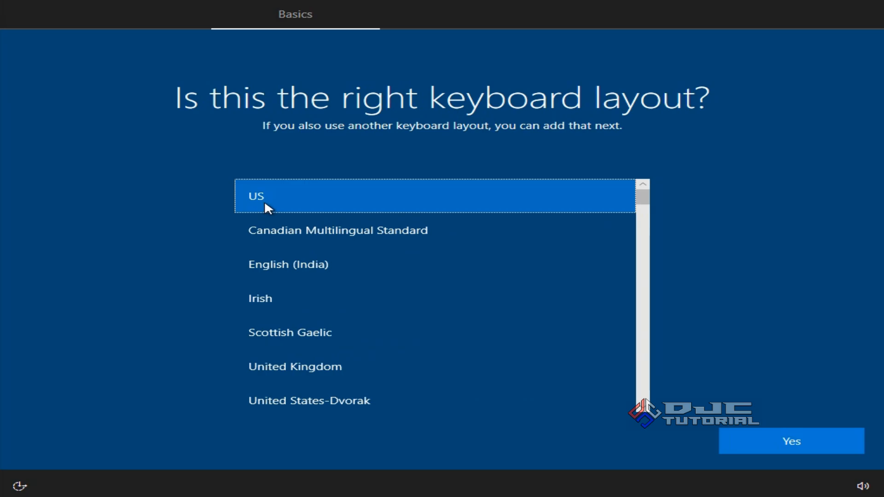
{"action": "left_click", "coordinate": [746, 438]}
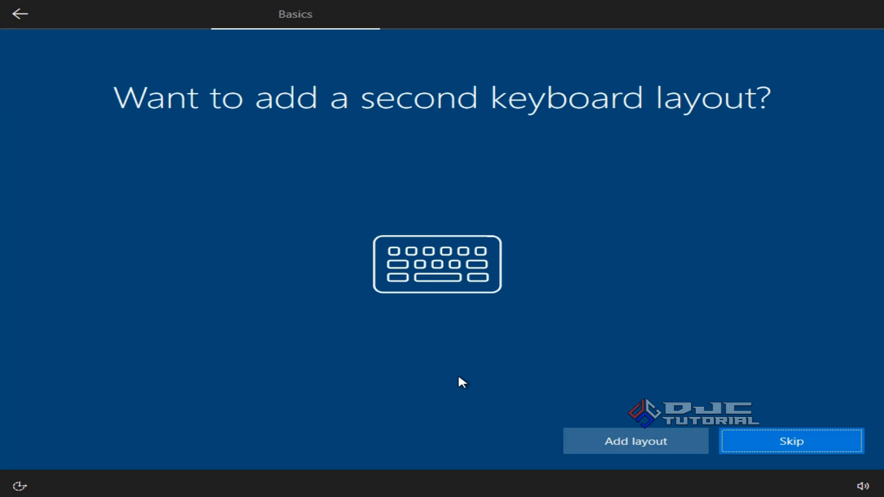
{"action": "left_click", "coordinate": [747, 433]}
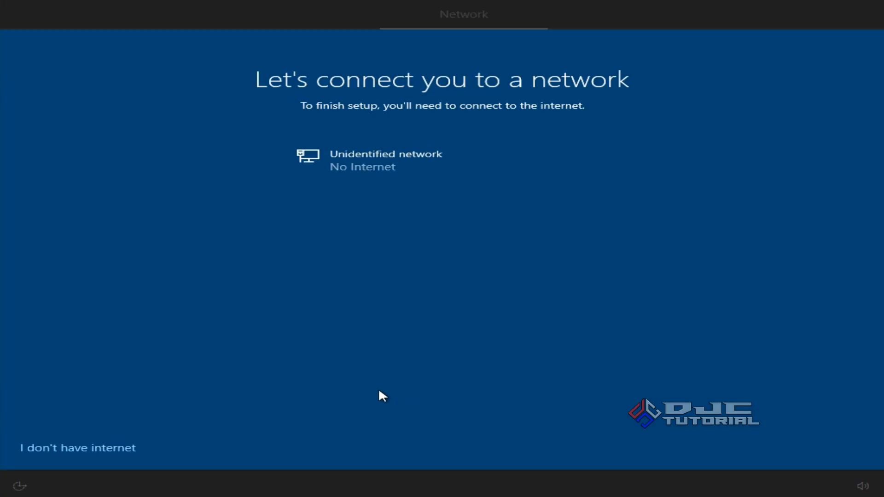
Continue with limited setup without internet and create the local account Duta Jaya Computers, leaving the password blank
{"action": "left_click", "coordinate": [129, 456]}
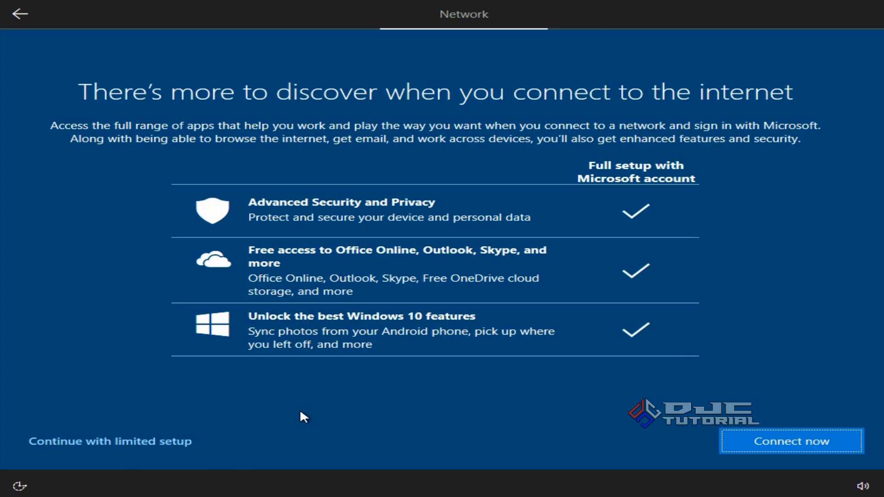
{"action": "left_click", "coordinate": [184, 443]}
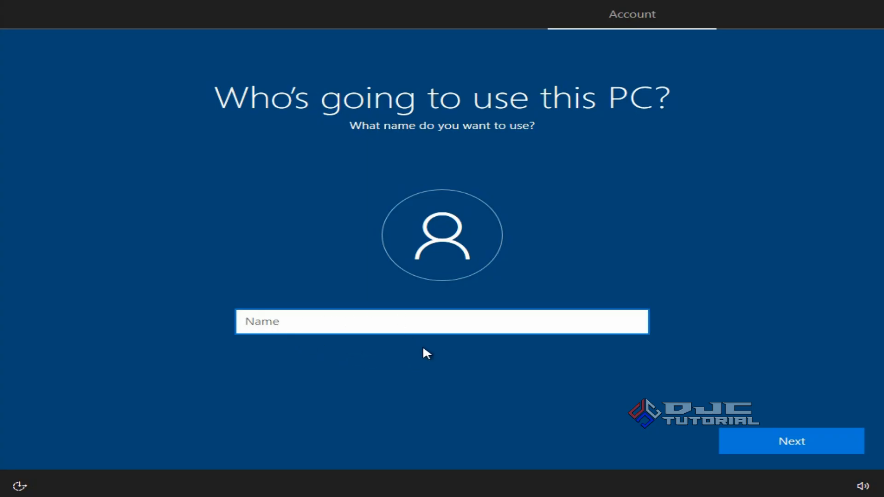
{"action": "type", "text": "Duta Jaya Comput"}
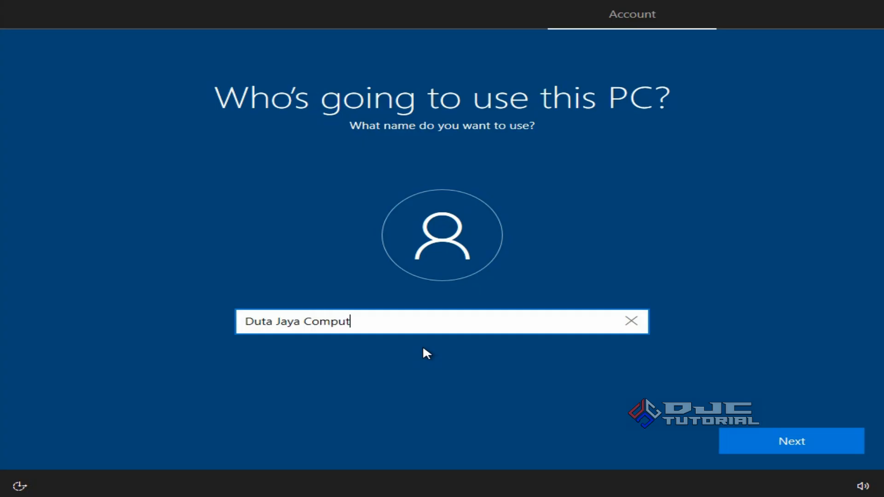
{"action": "type", "text": "ers"}
{"action": "left_click", "coordinate": [734, 441]}
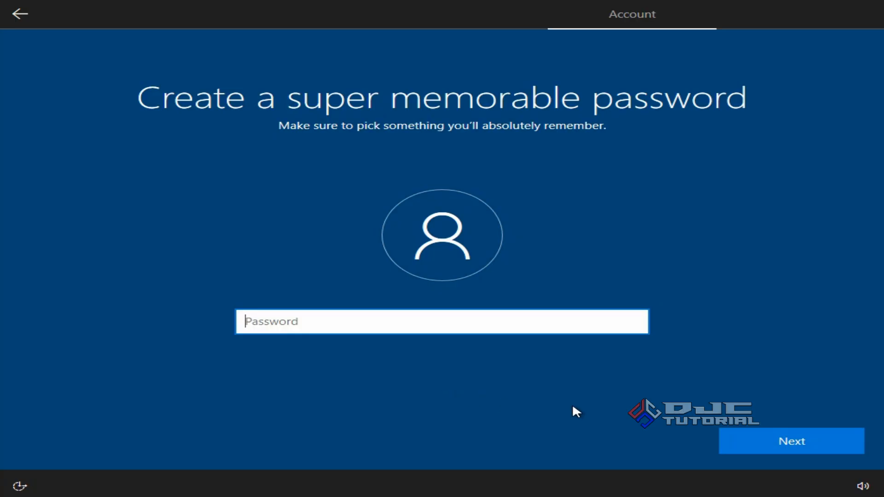
{"action": "left_click", "coordinate": [742, 440]}
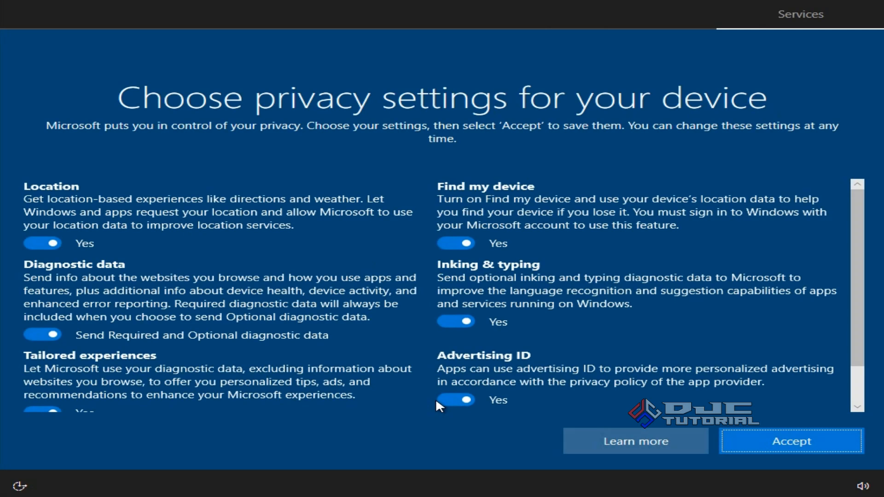
Accept the default privacy settings and postpone the Microsoft Edge introduction on the new desktop
{"action": "left_click", "coordinate": [728, 445]}
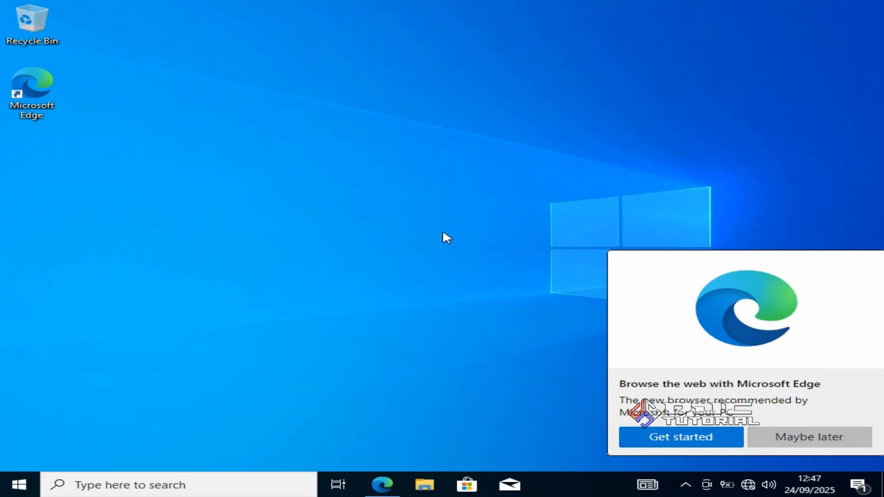
{"action": "left_click", "coordinate": [768, 440]}
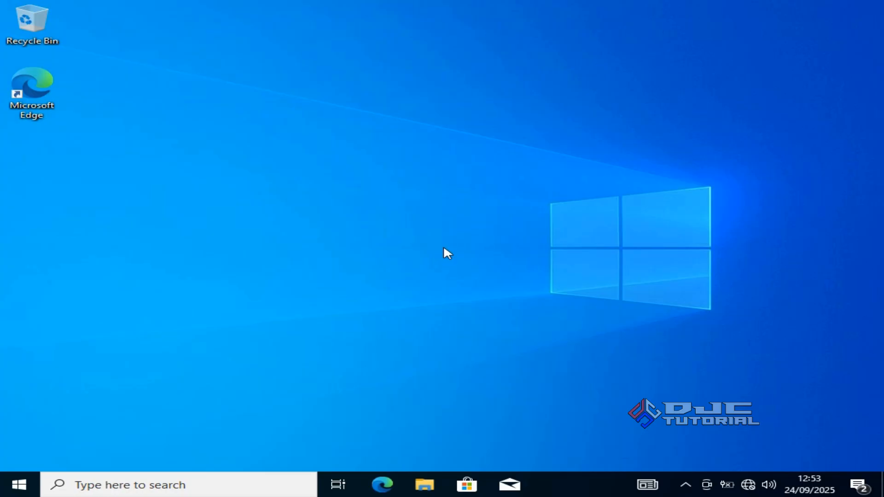
Check the Windows edition, version and system type in the properties of This PC, and close Settings
{"action": "left_click", "coordinate": [424, 485]}
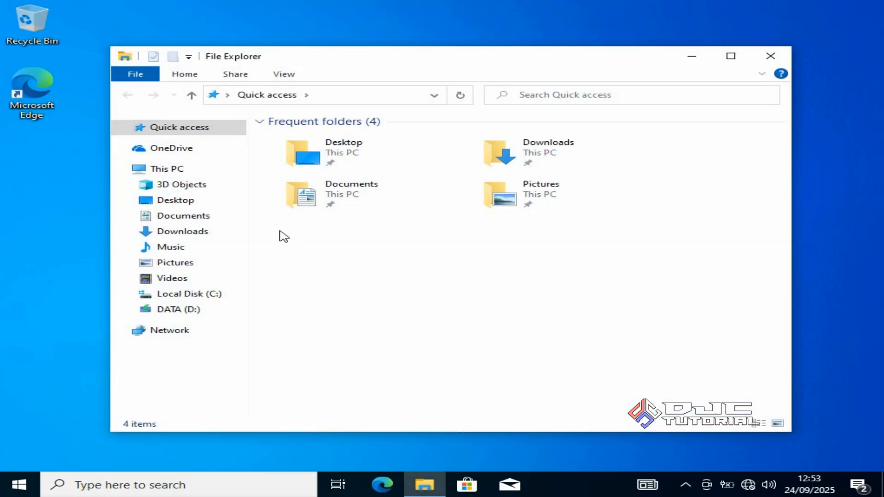
{"action": "right_click", "coordinate": [226, 173]}
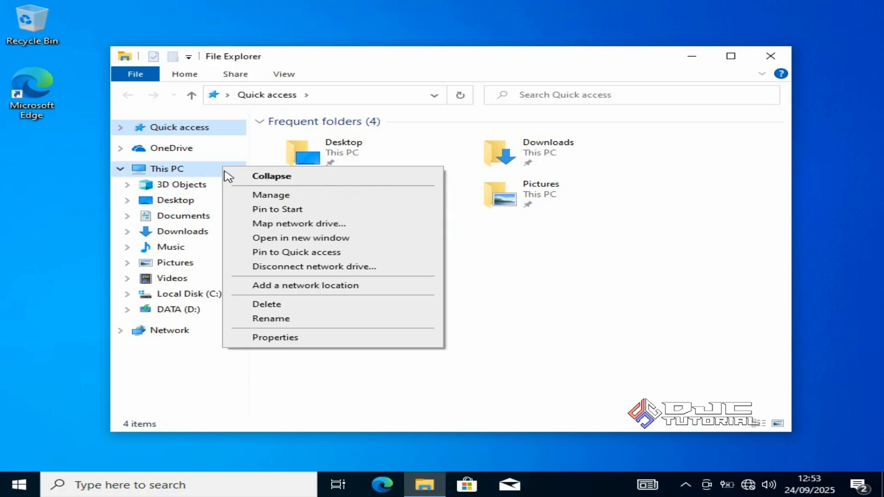
{"action": "left_click", "coordinate": [319, 338]}
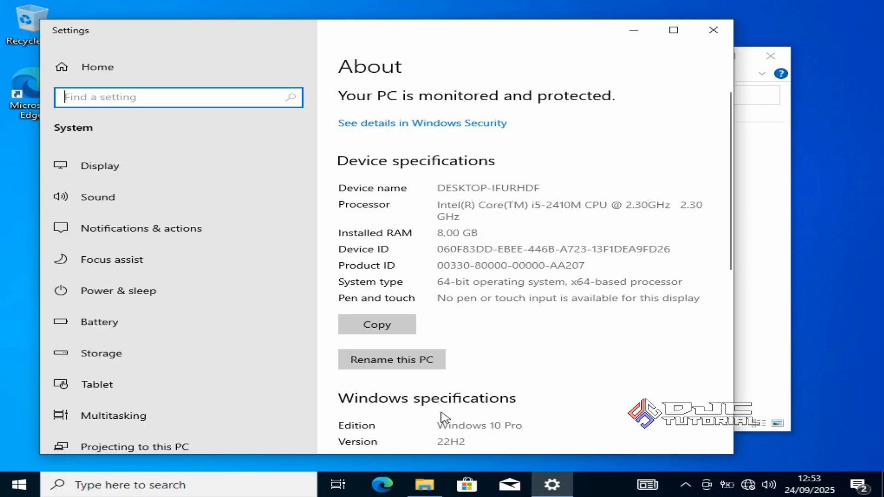
{"action": "left_click_drag", "start_coordinate": [437, 425], "coordinate": [530, 426]}
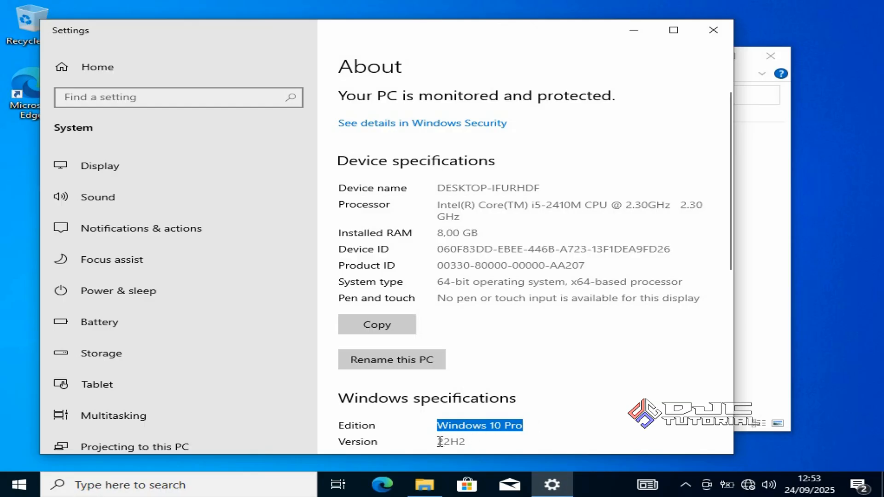
{"action": "left_click_drag", "start_coordinate": [439, 441], "coordinate": [468, 442]}
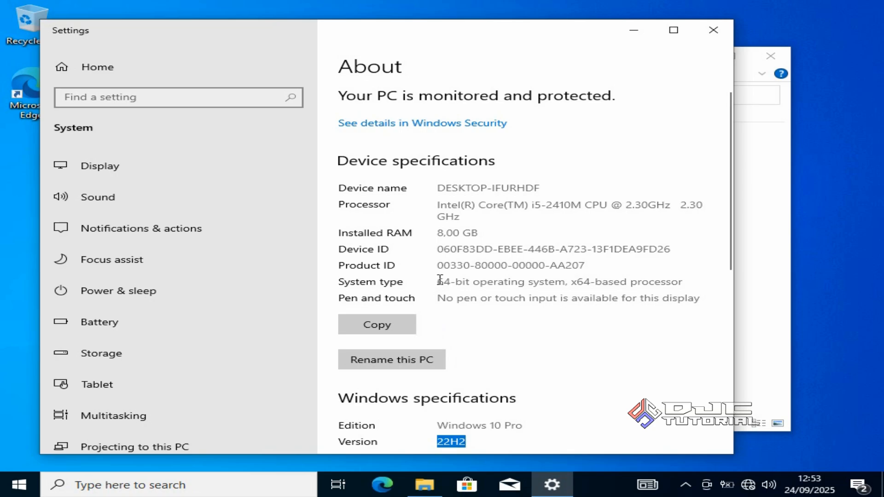
{"action": "left_click_drag", "start_coordinate": [440, 281], "coordinate": [476, 284]}
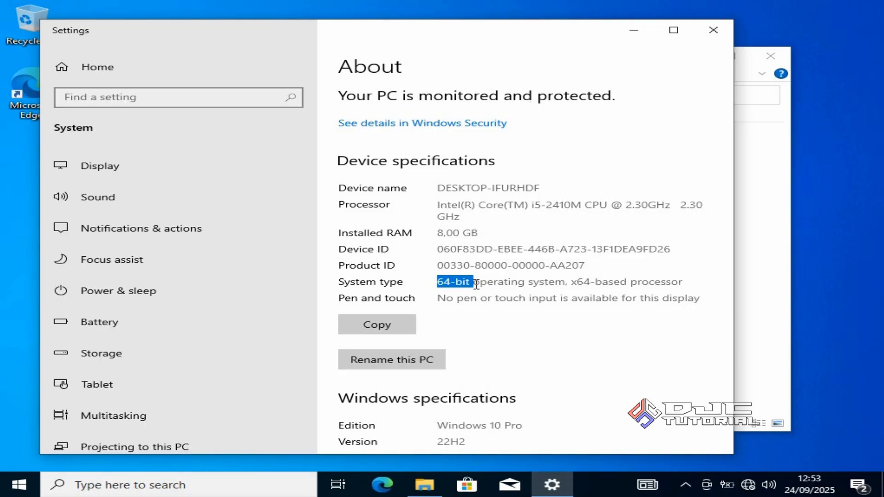
{"action": "left_click", "coordinate": [711, 32]}
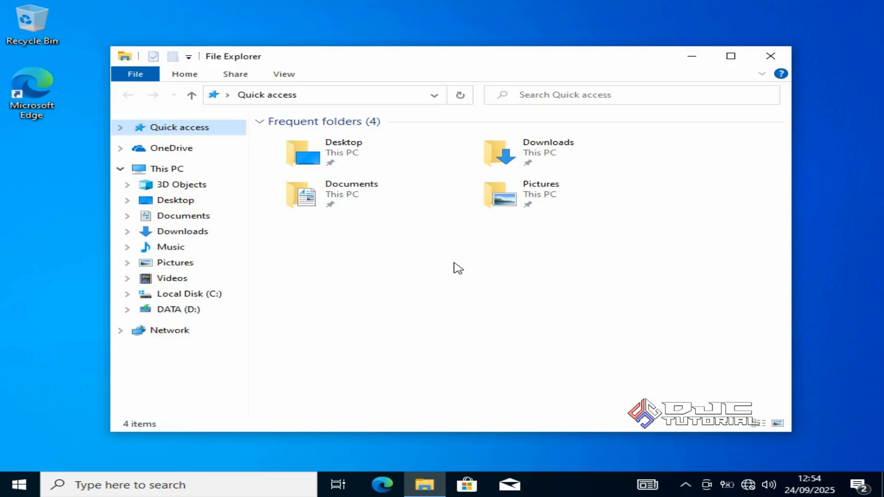
Delete boot, efi, NST, sources, support, autorun, bootmgr, bootmgr.efi and setup from DATA (D:), keeping the ALL DATA folder
{"action": "left_click", "coordinate": [235, 315]}
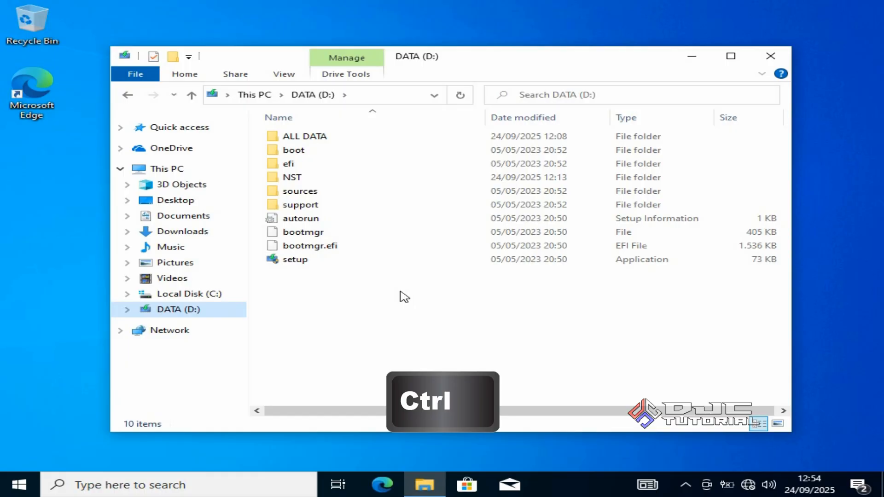
{"action": "left_click", "coordinate": [334, 150], "text": "ctrl"}
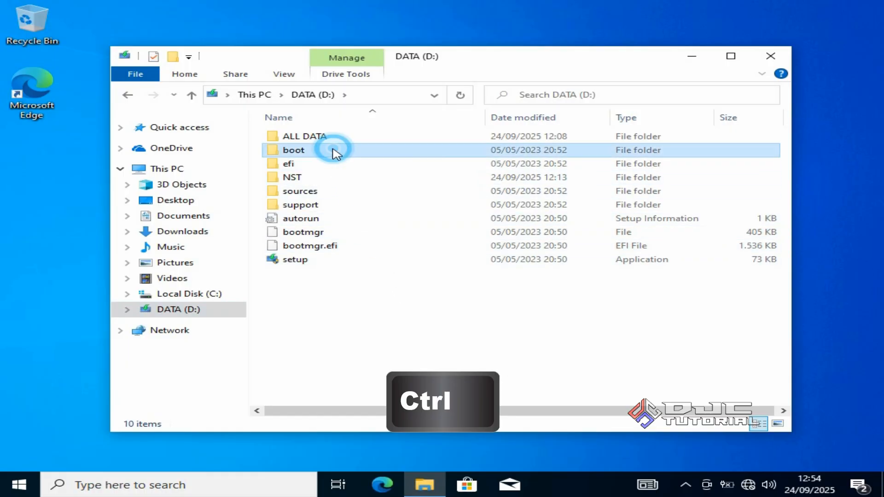
{"action": "left_click", "coordinate": [332, 164], "text": "ctrl"}
{"action": "left_click", "coordinate": [334, 178], "text": "ctrl"}
{"action": "left_click", "coordinate": [340, 191], "text": "ctrl"}
{"action": "left_click", "coordinate": [340, 204], "text": "ctrl"}
{"action": "left_click", "coordinate": [342, 219], "text": "ctrl"}
{"action": "left_click", "coordinate": [342, 231], "text": "ctrl"}
{"action": "left_click", "coordinate": [345, 246], "text": "ctrl"}
{"action": "left_click", "coordinate": [345, 260], "text": "ctrl"}
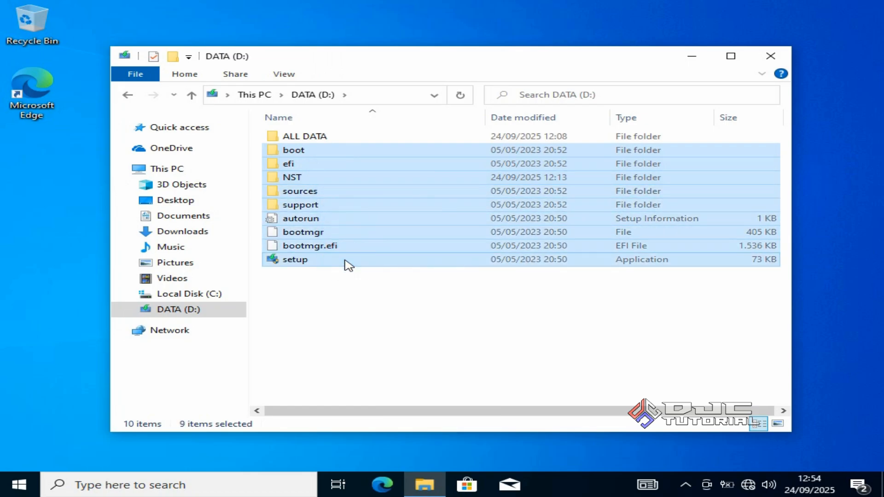
{"action": "right_click", "coordinate": [357, 259]}
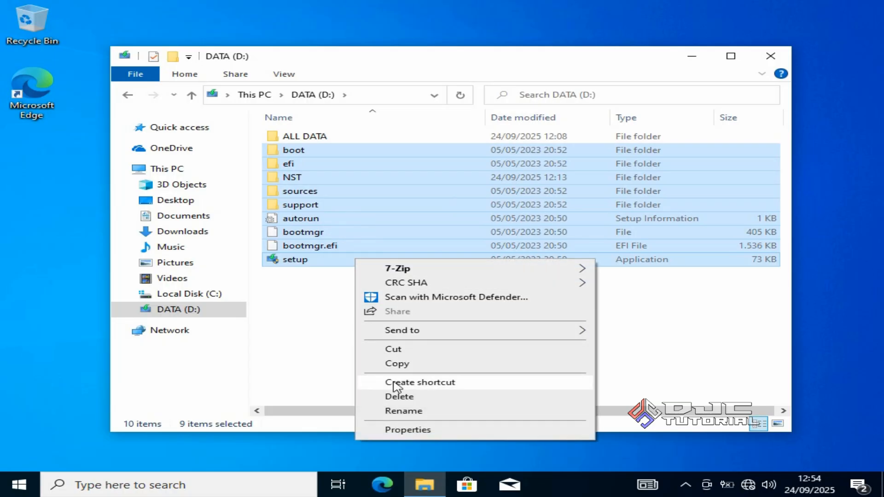
{"action": "left_click", "coordinate": [400, 397]}
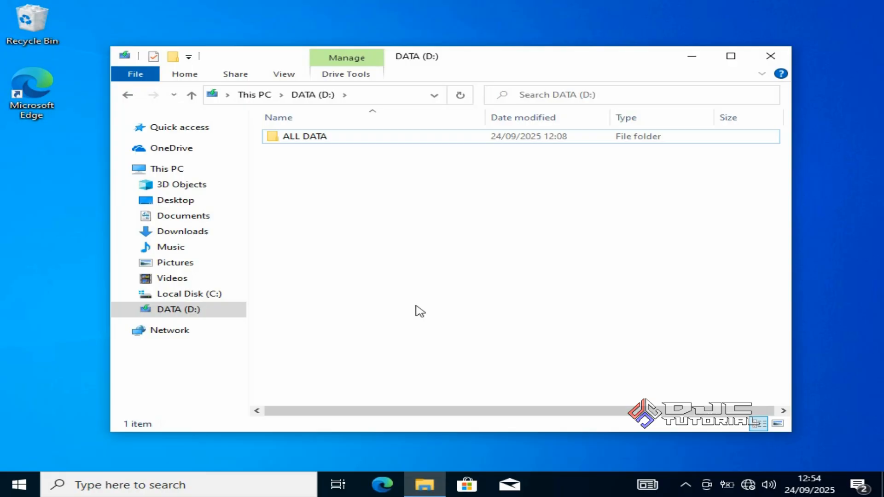
Move all five folders out of ALL DATA into the root of DATA (D:)
{"action": "left_click", "coordinate": [400, 142]}
{"action": "double_click", "coordinate": [401, 142]}
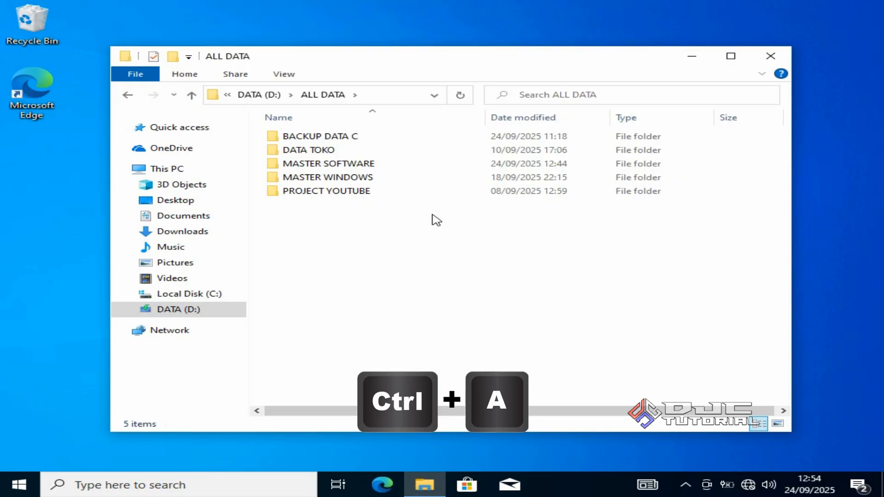
{"action": "key", "text": "ctrl+a"}
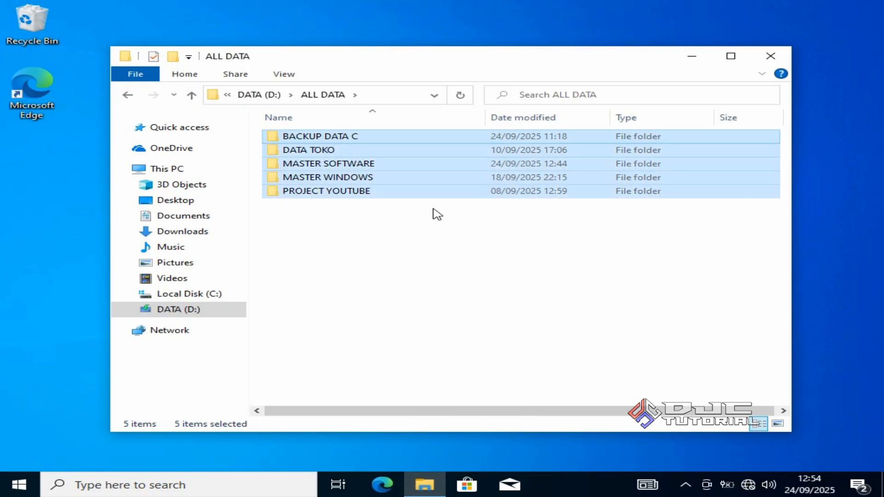
{"action": "right_click", "coordinate": [435, 192]}
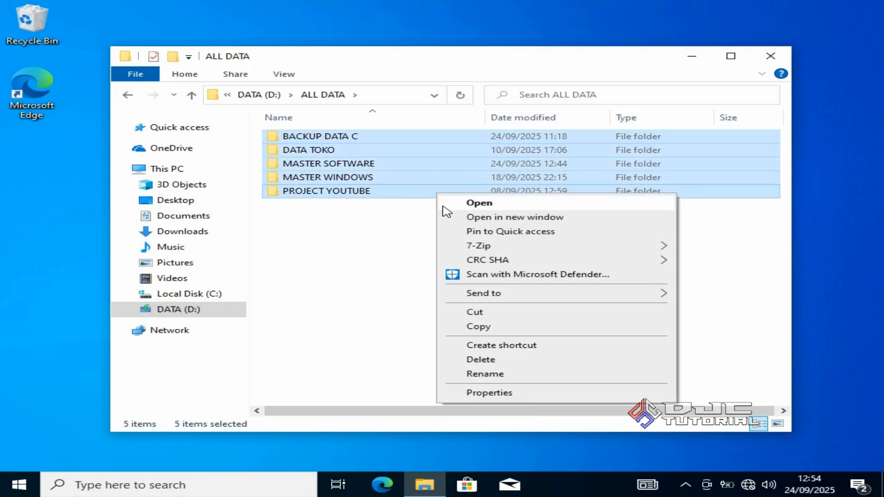
{"action": "left_click", "coordinate": [491, 311]}
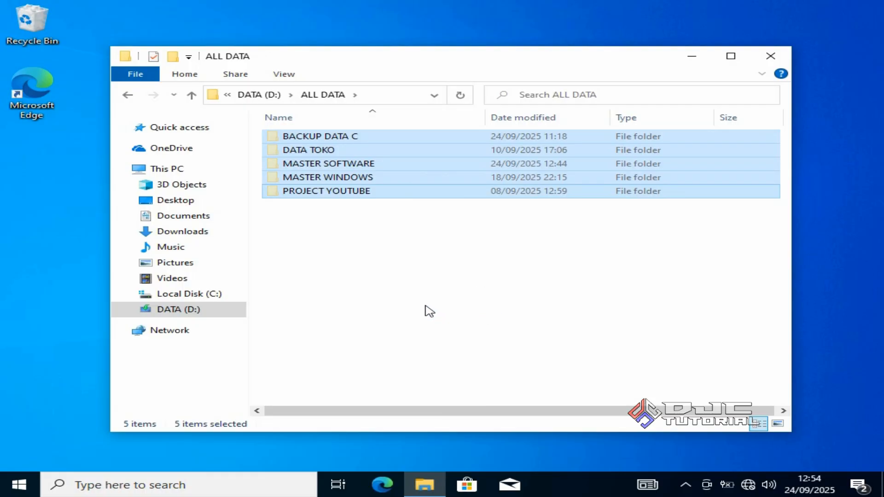
{"action": "left_click", "coordinate": [230, 313]}
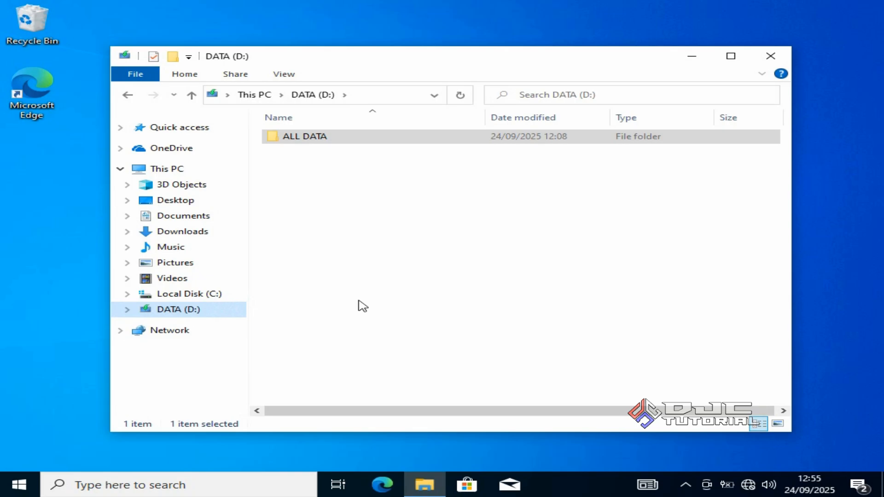
{"action": "right_click", "coordinate": [385, 291]}
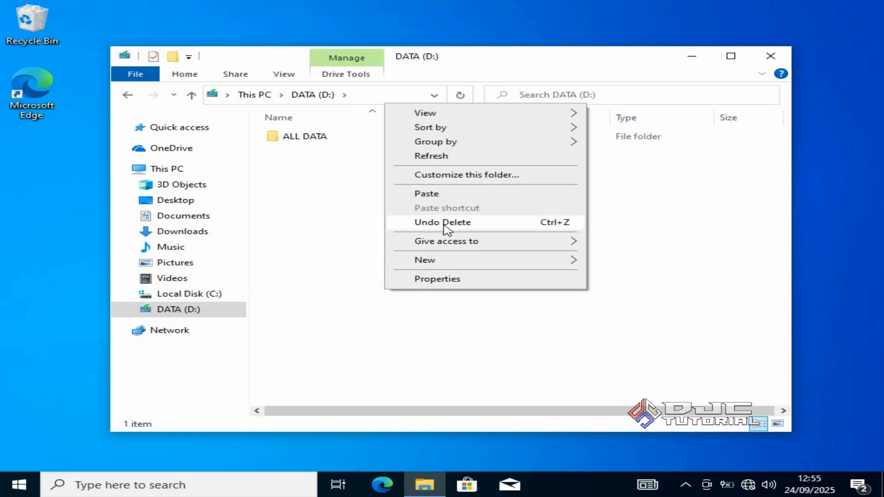
{"action": "left_click", "coordinate": [460, 196]}
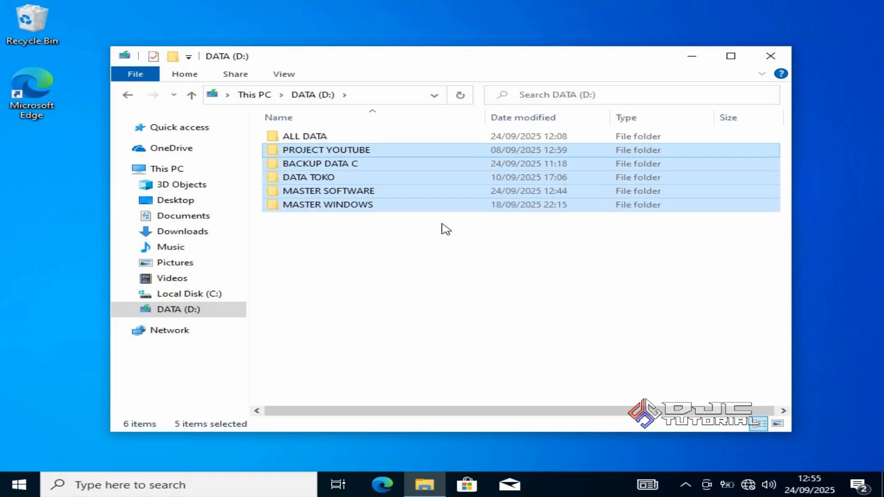
Delete the emptied ALL DATA folder from DATA (D:)
{"action": "left_click", "coordinate": [431, 138]}
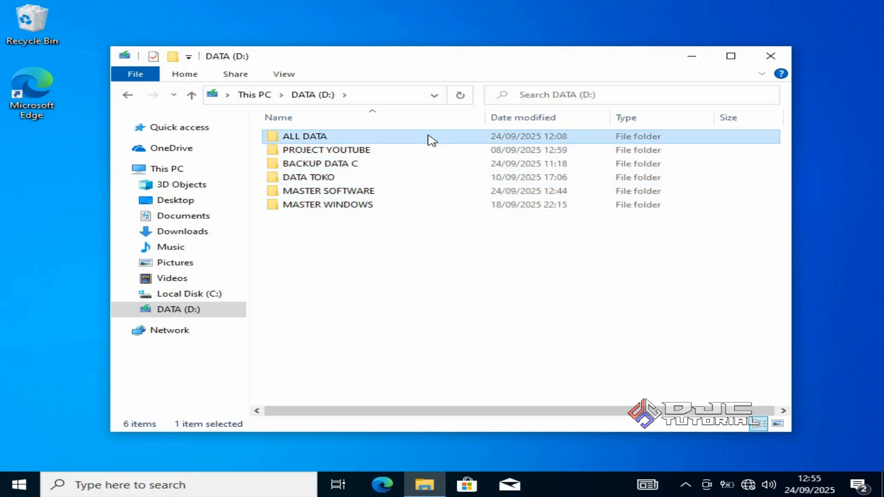
{"action": "right_click", "coordinate": [429, 137]}
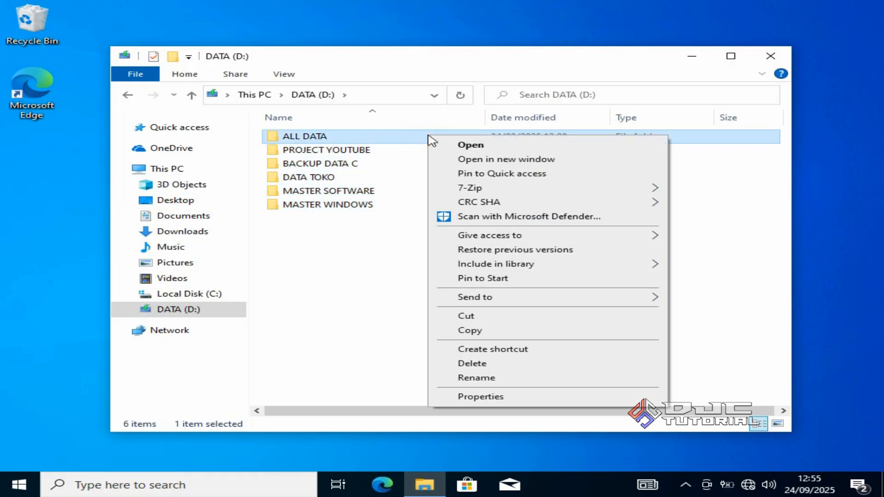
{"action": "left_click", "coordinate": [466, 363]}
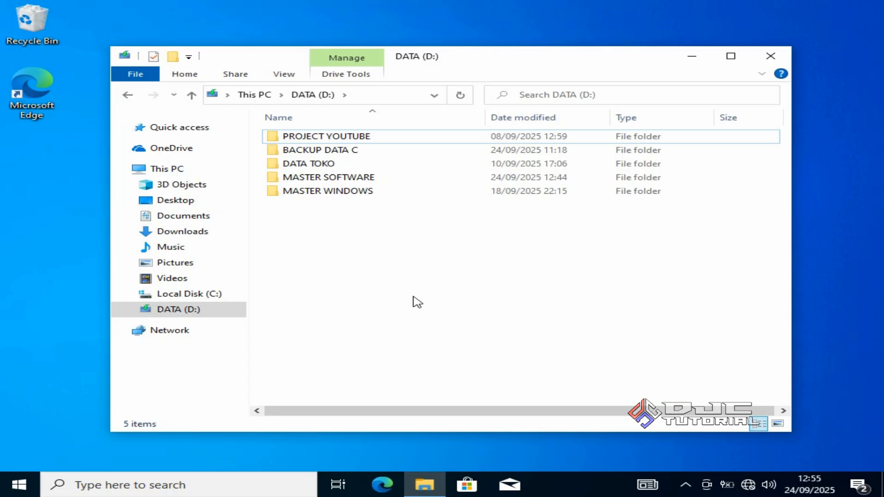
Copy all the user folders inside BACKUP DATA C on DATA (D:)
{"action": "left_click", "coordinate": [379, 153]}
{"action": "double_click", "coordinate": [378, 152]}
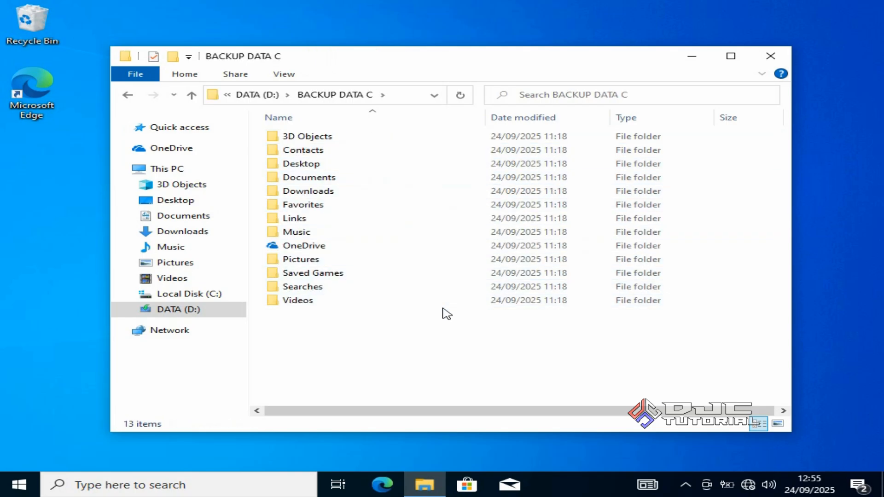
{"action": "key", "text": "ctrl+a"}
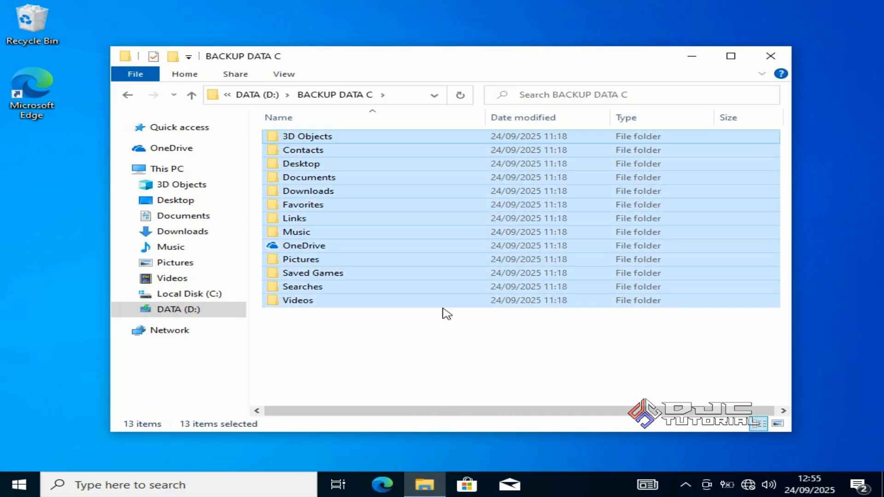
{"action": "right_click", "coordinate": [454, 303]}
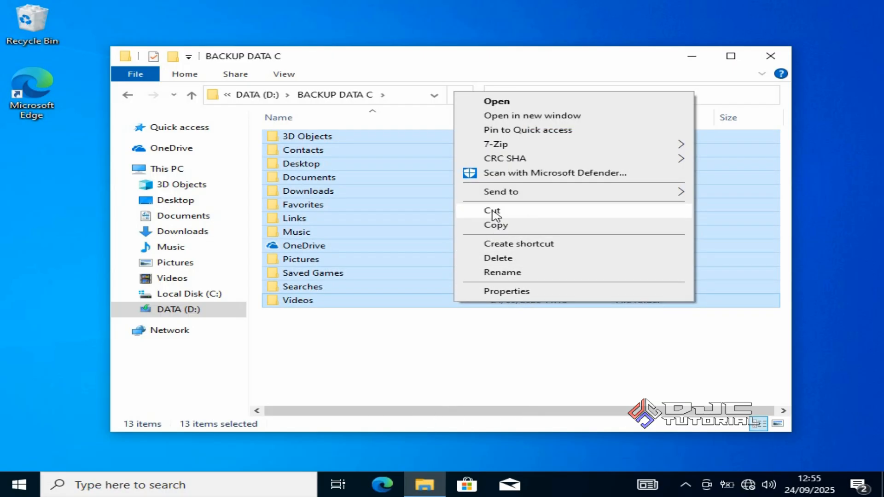
{"action": "left_click", "coordinate": [503, 229]}
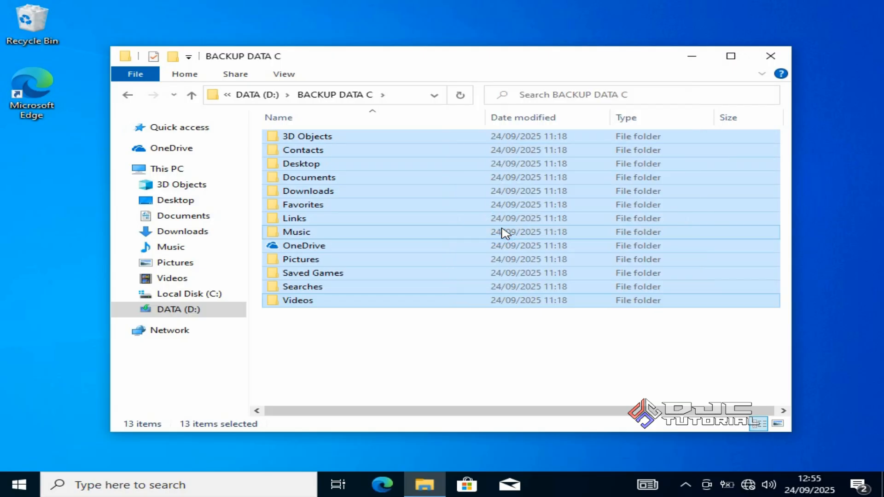
Open the Duta Jaya Computers profile folder under Users on Local Disk (C:) and view its paste options without pasting the copied folders
{"action": "left_click", "coordinate": [225, 299]}
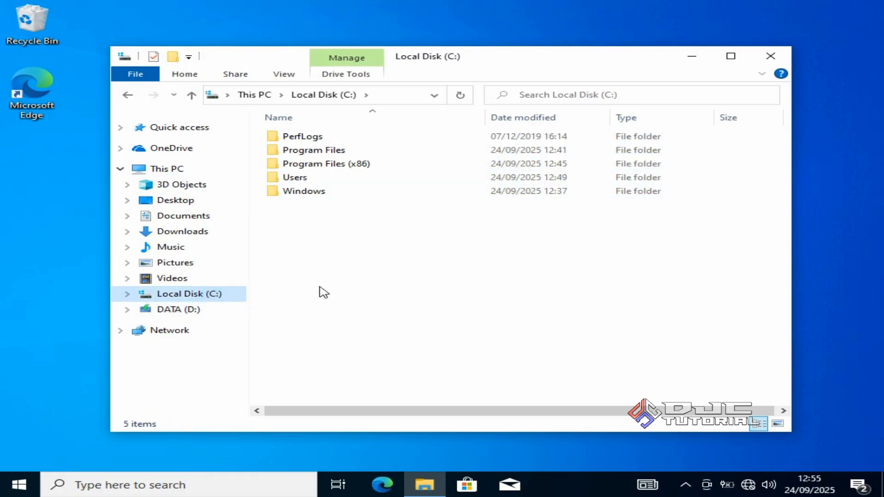
{"action": "left_click", "coordinate": [353, 181]}
{"action": "double_click", "coordinate": [353, 180]}
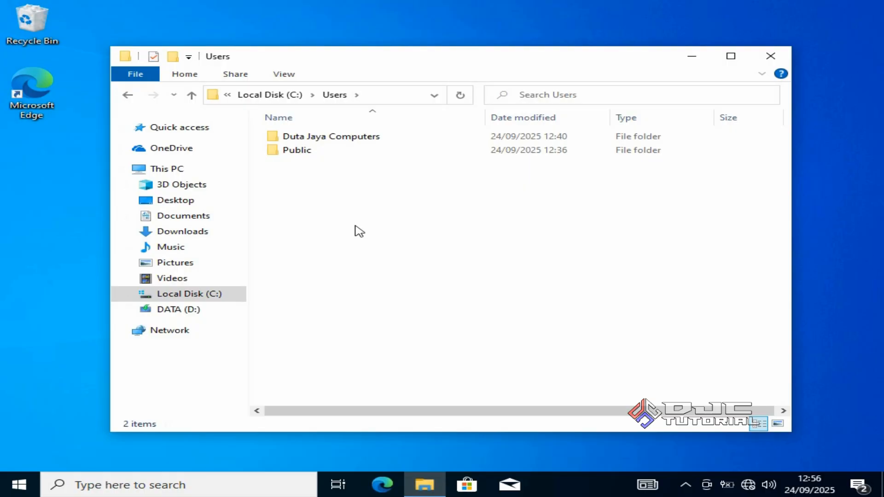
{"action": "double_click", "coordinate": [371, 139]}
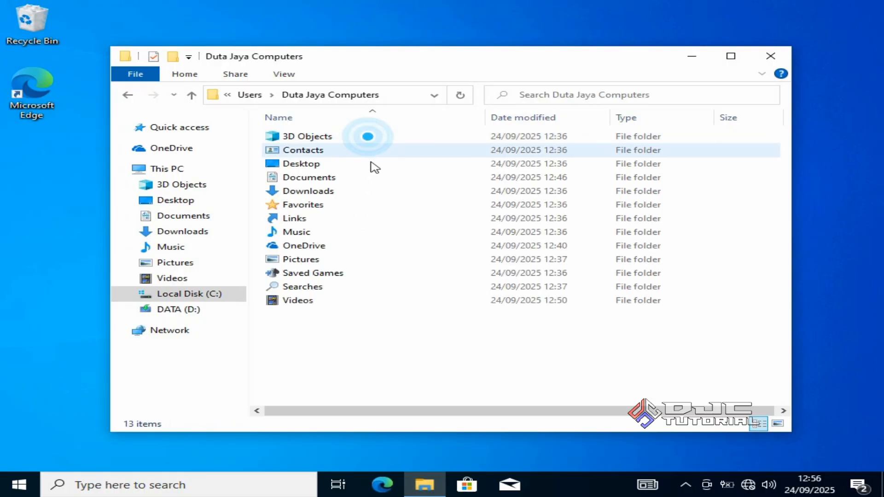
{"action": "right_click", "coordinate": [424, 317]}
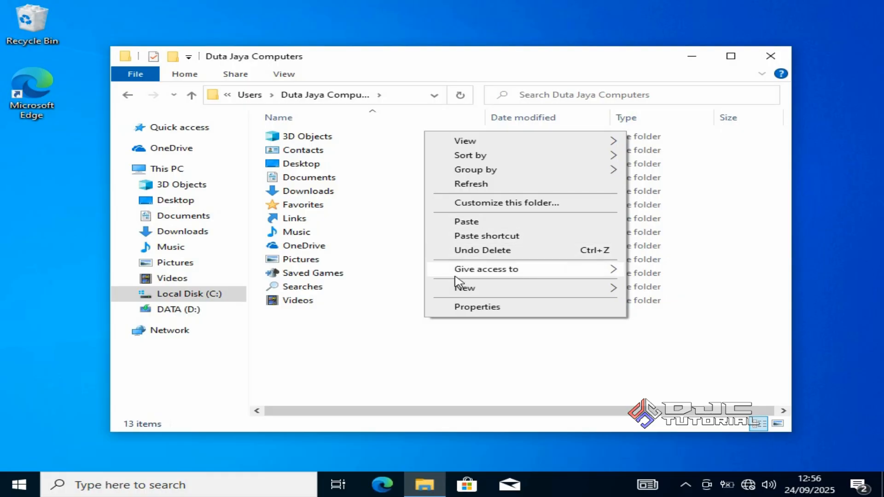
{"action": "left_click", "coordinate": [420, 349]}
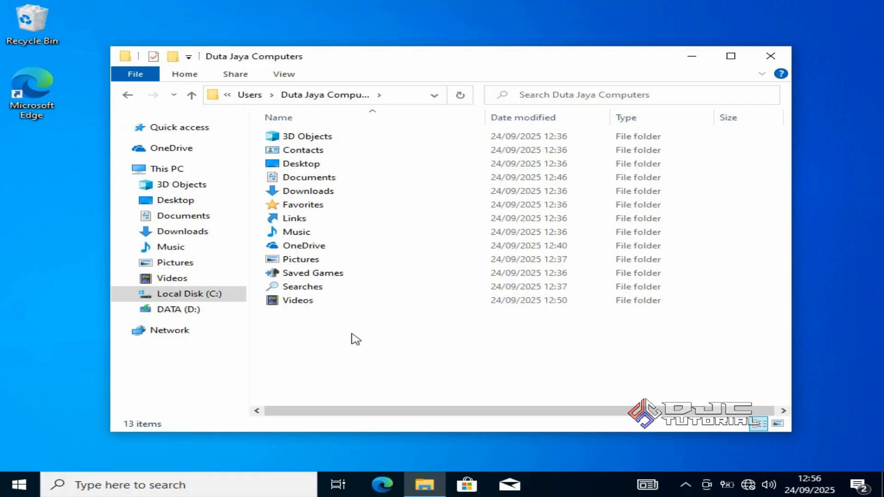
Return to the root of DATA (D:), select the BACKUP DATA C folder, and close the File Explorer window
{"action": "left_click", "coordinate": [233, 313]}
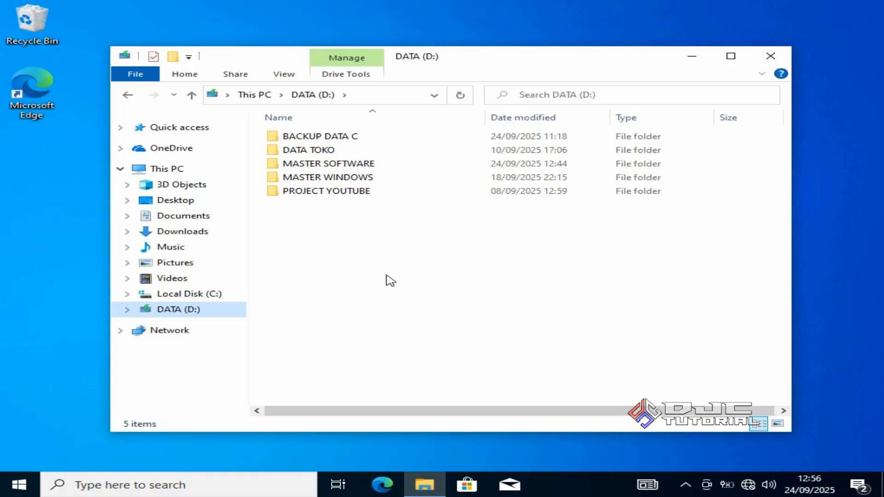
{"action": "left_click", "coordinate": [379, 138]}
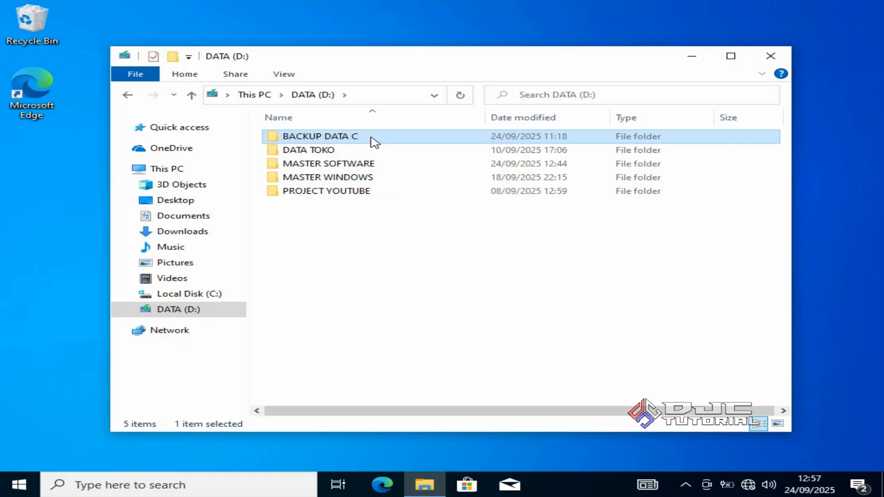
{"action": "mouse_move", "coordinate": [351, 143]}
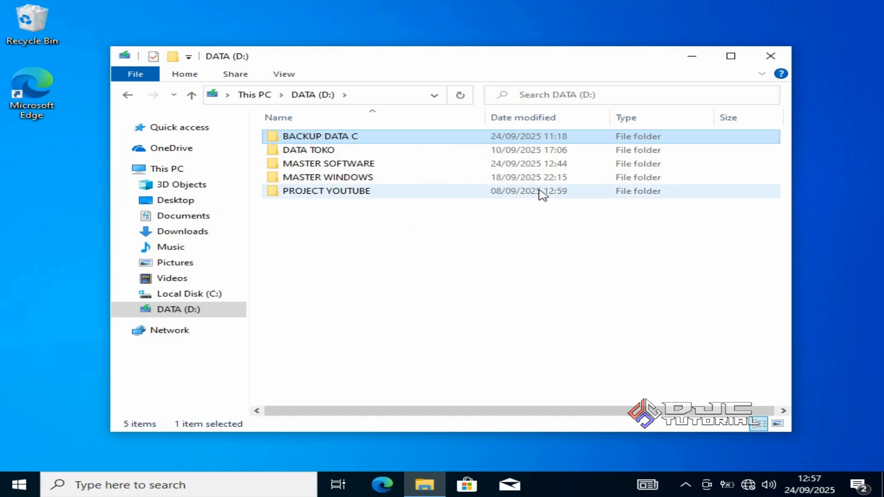
{"action": "left_click", "coordinate": [772, 57]}
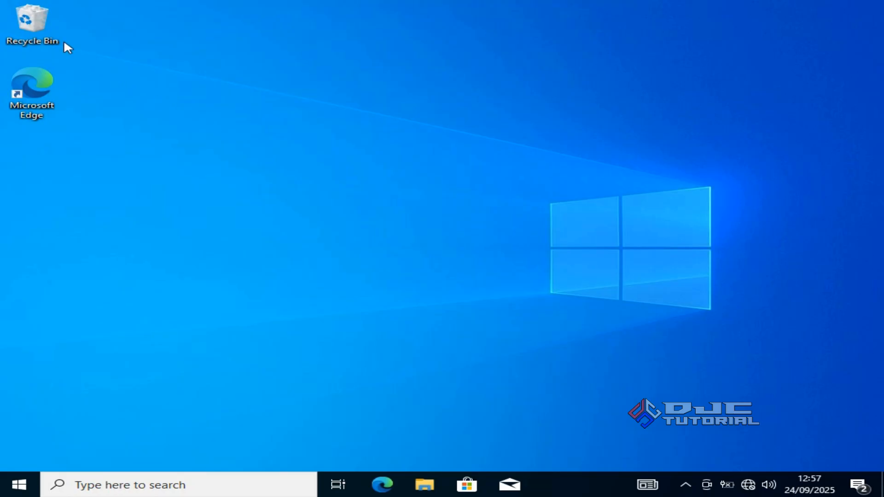
Empty the Recycle Bin, permanently deleting all of its items
{"action": "right_click", "coordinate": [42, 19]}
{"action": "left_click", "coordinate": [83, 44]}
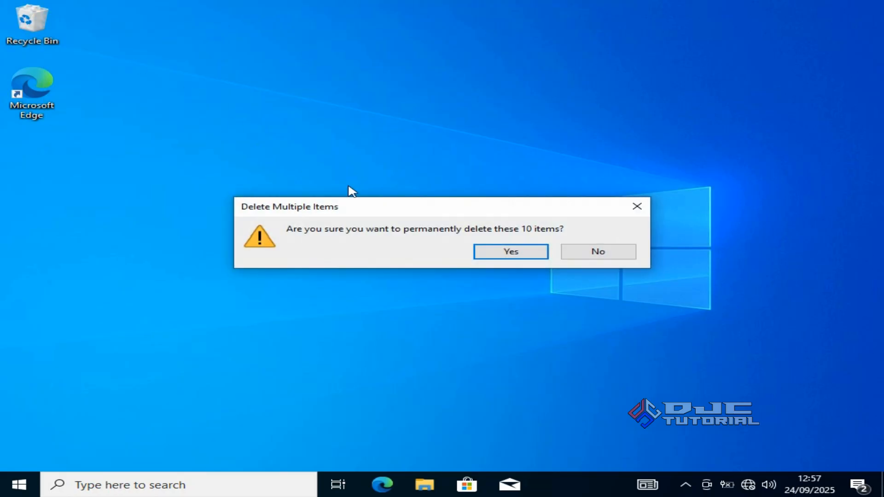
{"action": "left_click", "coordinate": [493, 253]}
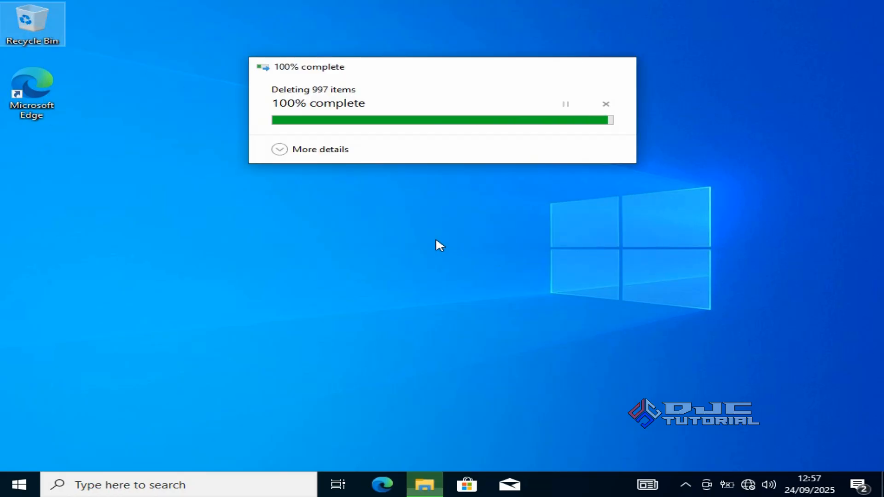